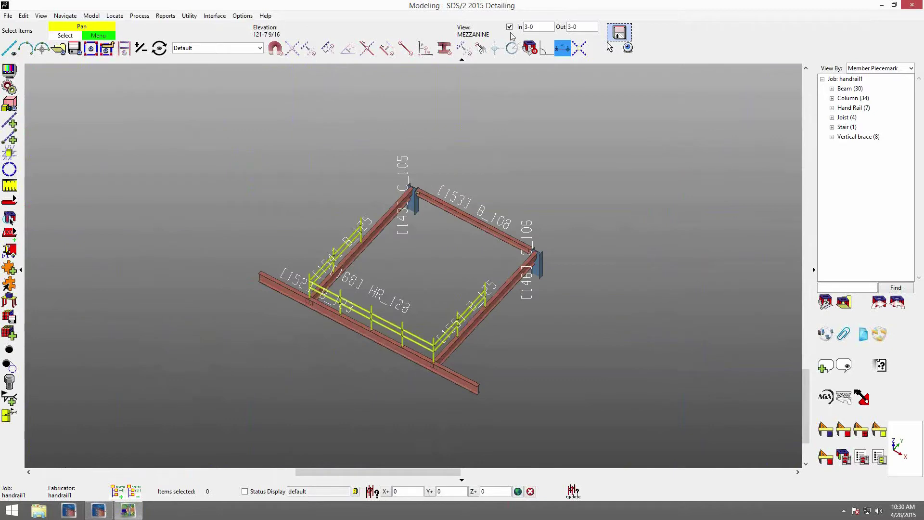
# - Open handrail HR_128 for editing, add a toe plate to it and display its toe plate settings
pyautogui.scroll(3, 353, 326)
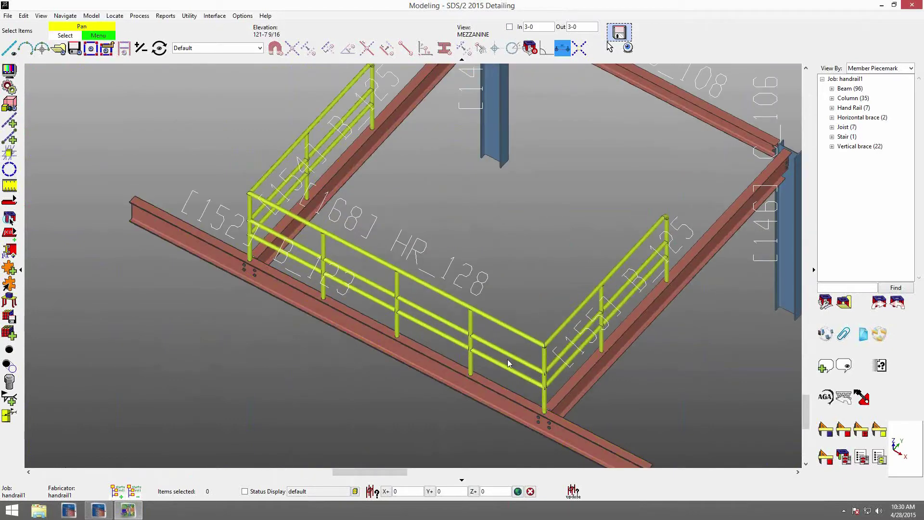
pyautogui.click(440, 294)
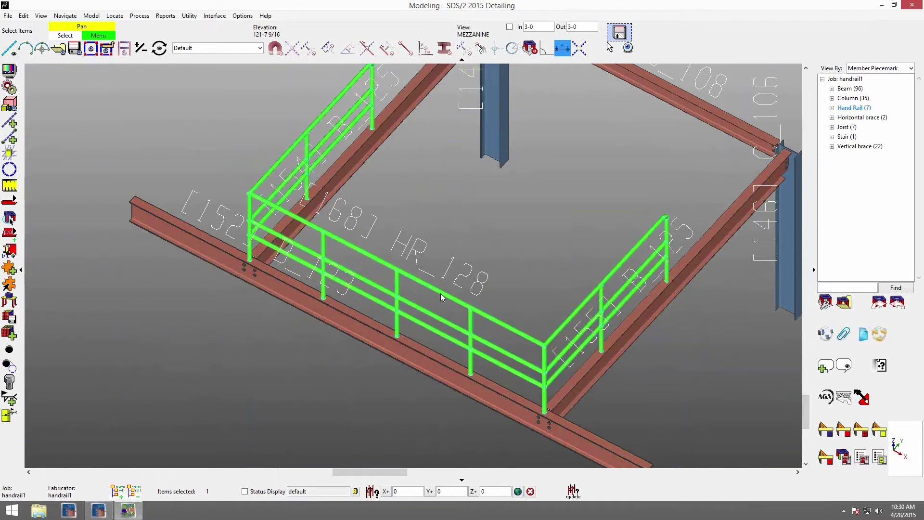
pyautogui.doubleClick(441, 294)
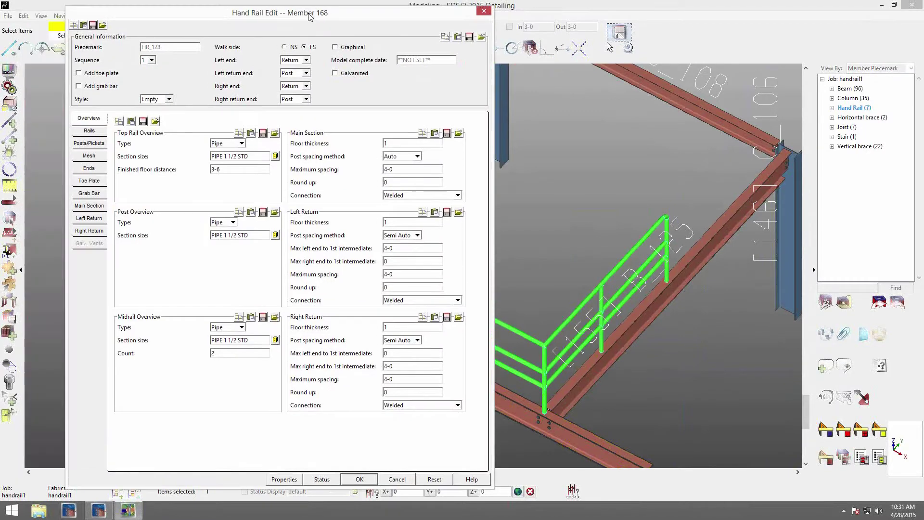
pyautogui.click(100, 76)
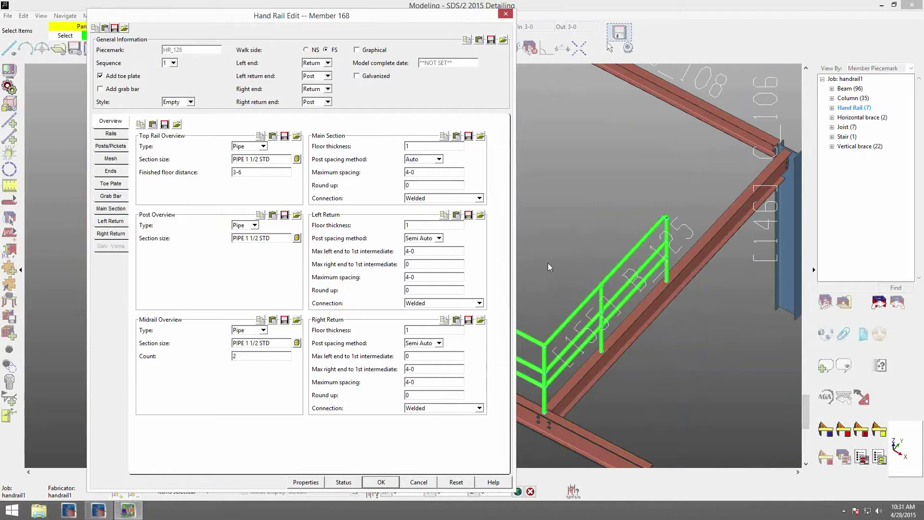
pyautogui.click(103, 184)
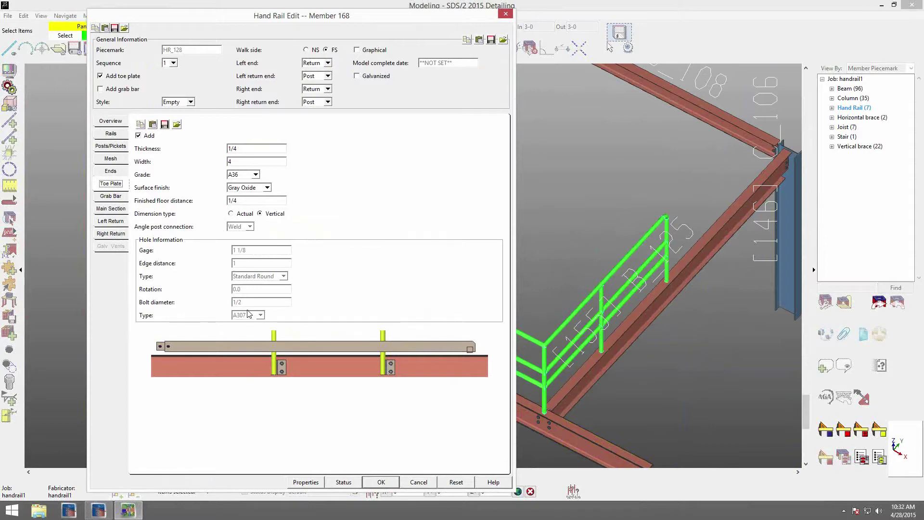
# - In the end conditions, clip the top corner of the left end's toe plate with a clip dimension of 2
pyautogui.click(109, 171)
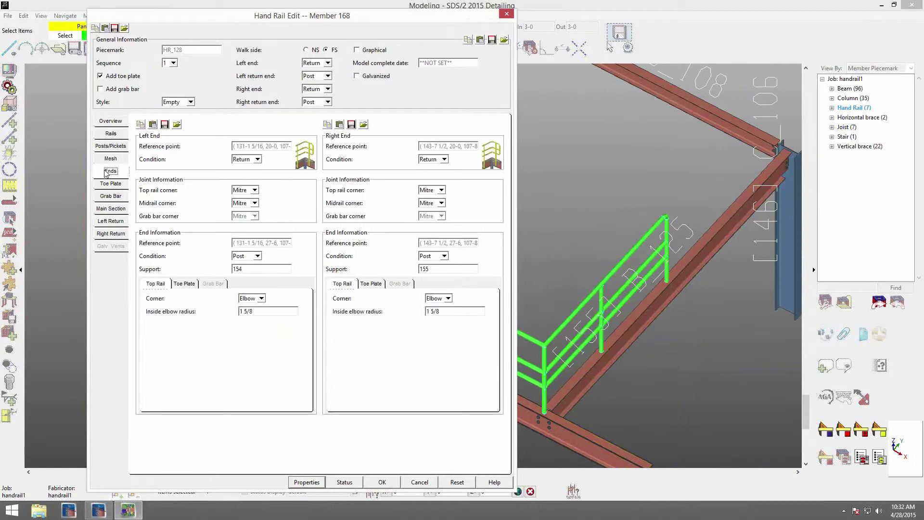
pyautogui.click(185, 284)
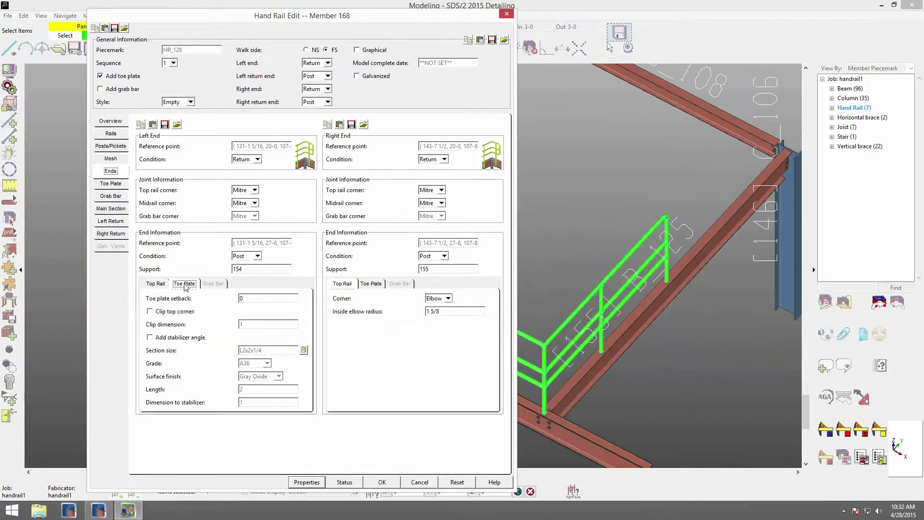
pyautogui.click(371, 283)
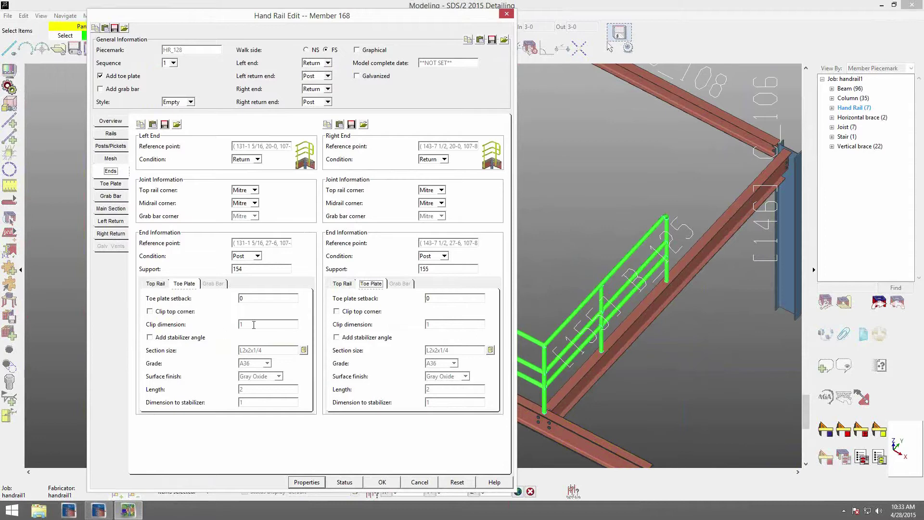
pyautogui.click(150, 312)
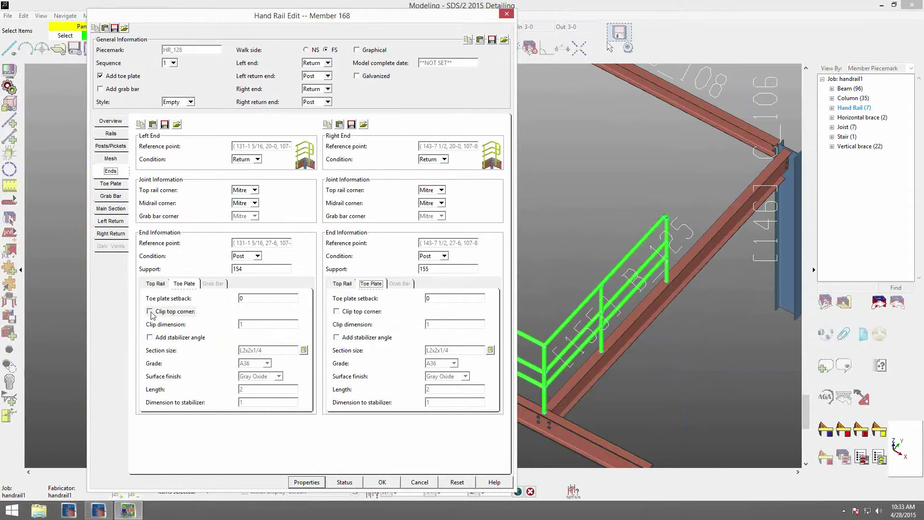
pyautogui.doubleClick(261, 325)
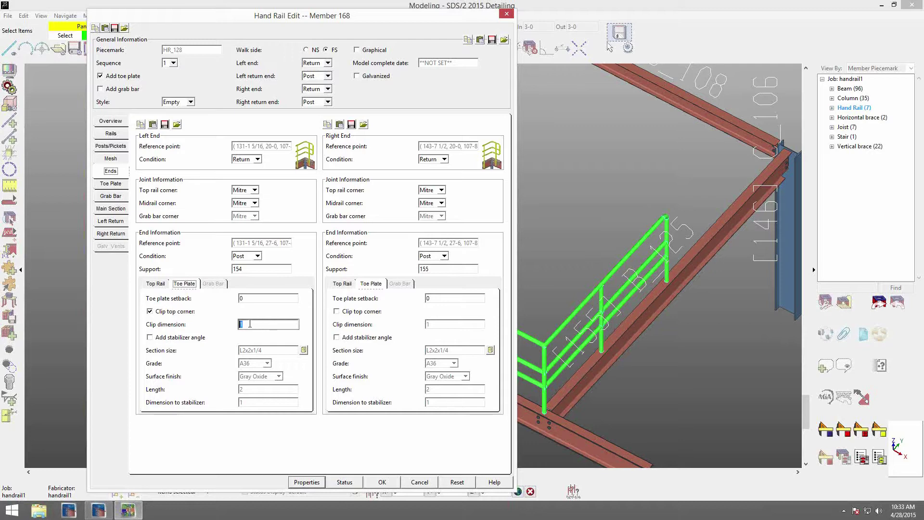
pyautogui.write('2')
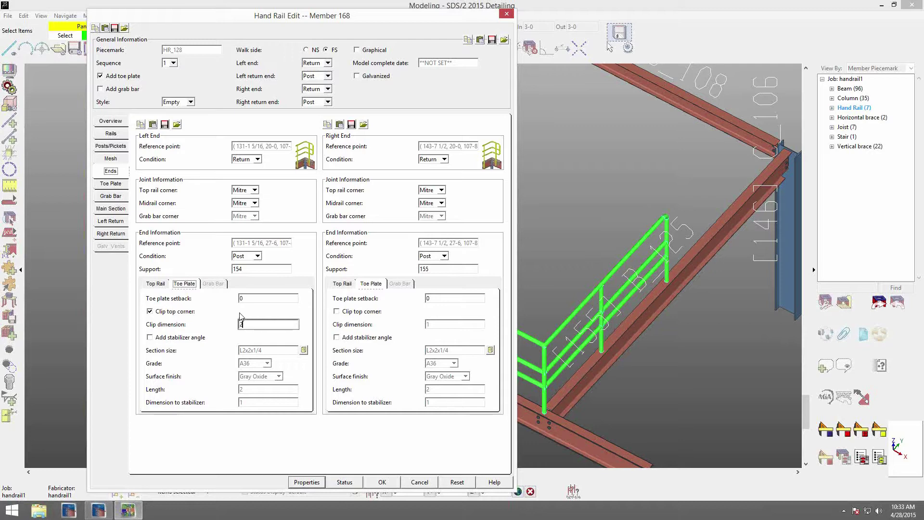
# - Add a stabilizer angle to the left end's toe plate, set the dimension to stabilizer to 3, and apply the handrail edits
pyautogui.click(174, 341)
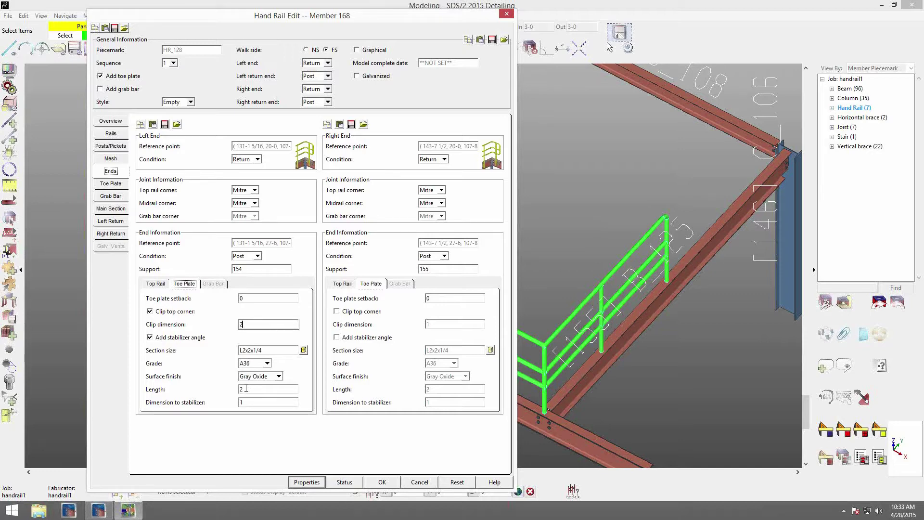
pyautogui.click(248, 403)
pyautogui.write('3')
pyautogui.click(382, 482)
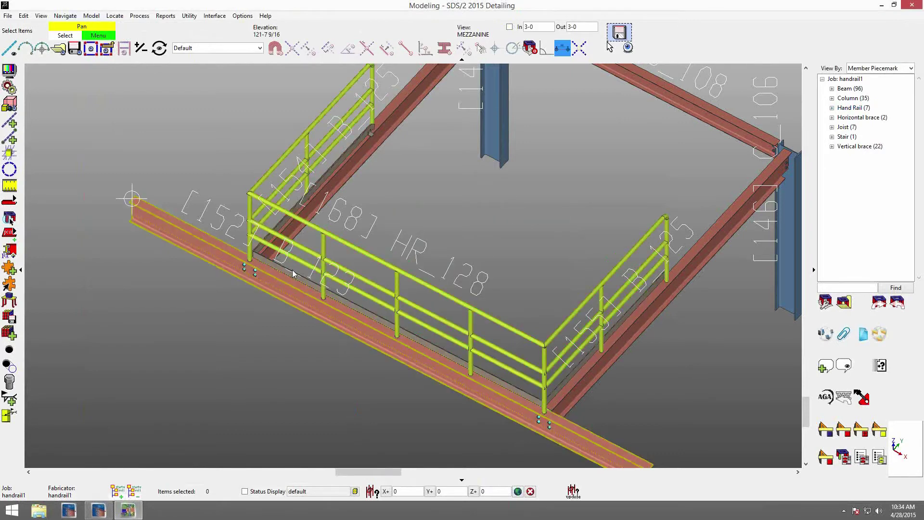
# - Examine the left return's clipped toe plate end, its stabilizer angle and the toe plate corner joint
pyautogui.scroll(3, 291, 271)
pyautogui.moveTo(483, 243); pyautogui.dragTo(376, 250, button='middle')
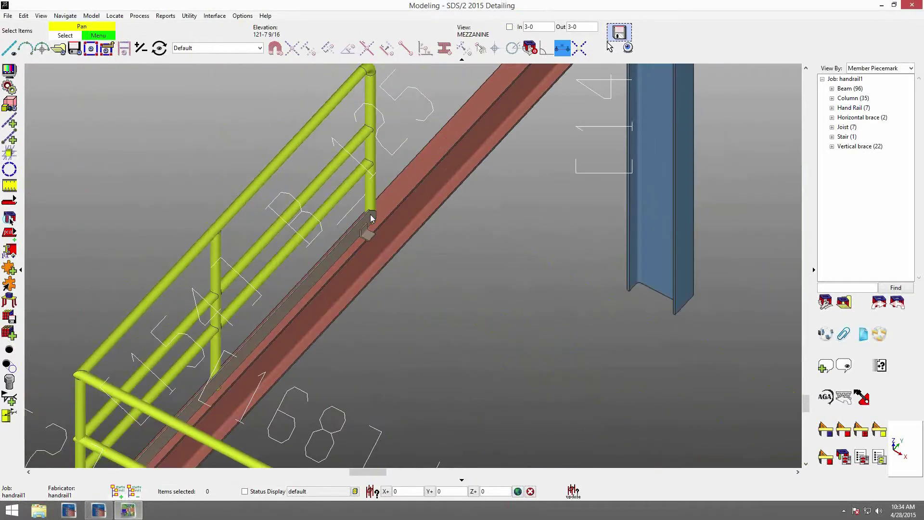
pyautogui.scroll(3, 366, 226)
pyautogui.keyDown('shift'); pyautogui.moveTo(355, 212); pyautogui.dragTo(324, 200, button='middle'); pyautogui.keyUp('shift')
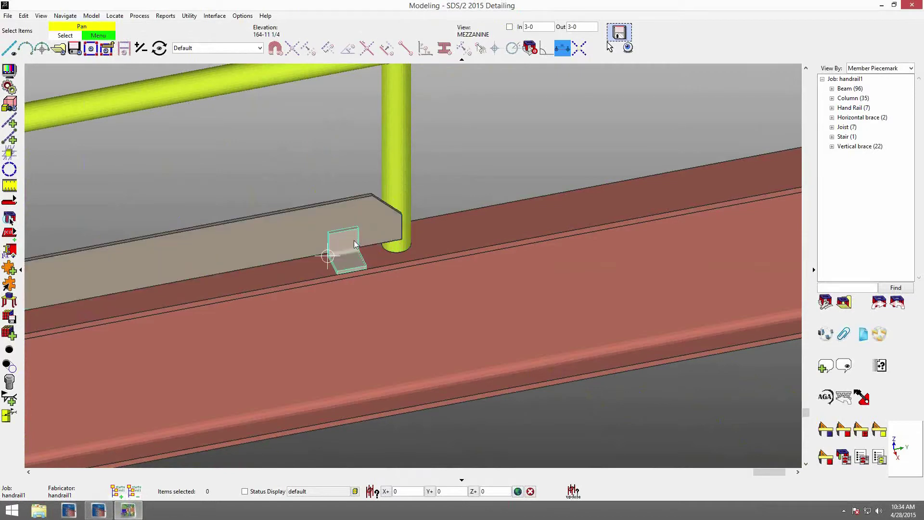
pyautogui.scroll(-3, 355, 244)
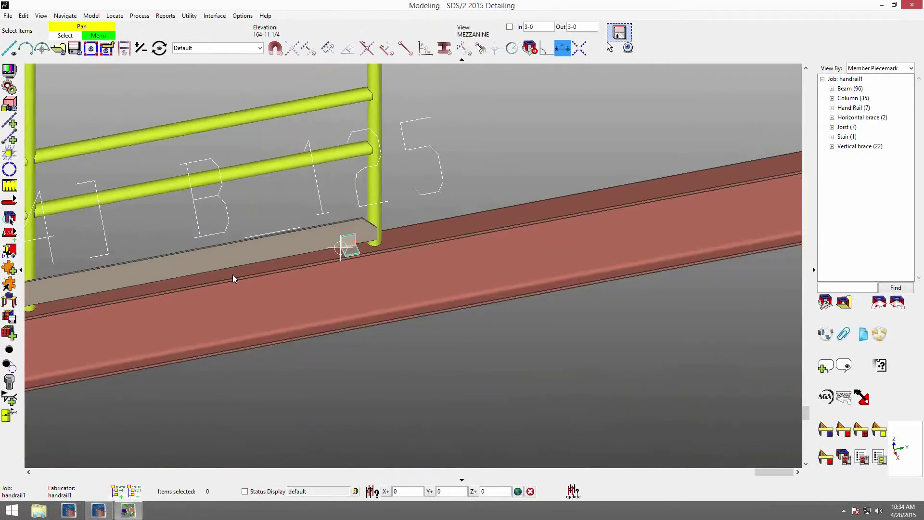
pyautogui.moveTo(233, 274); pyautogui.dragTo(542, 157, button='middle')
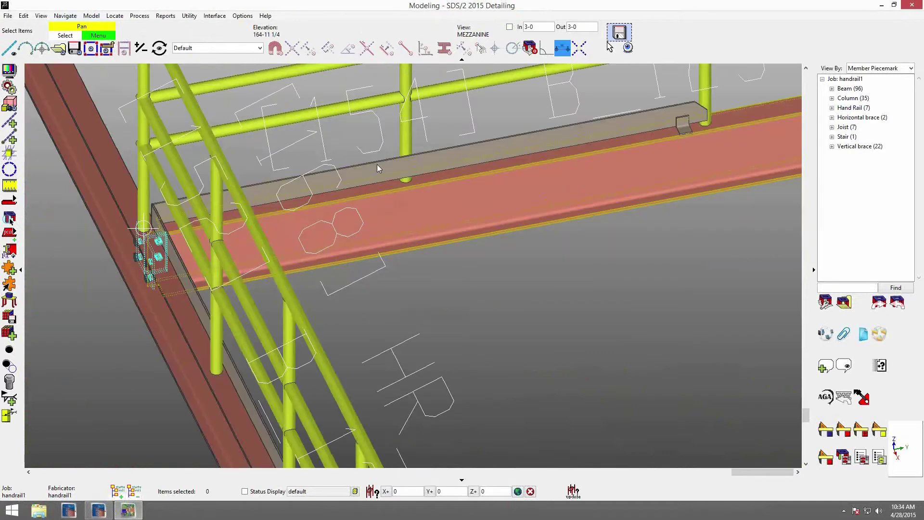
pyautogui.keyDown('shift'); pyautogui.moveTo(285, 191); pyautogui.dragTo(237, 122, button='middle'); pyautogui.keyUp('shift')
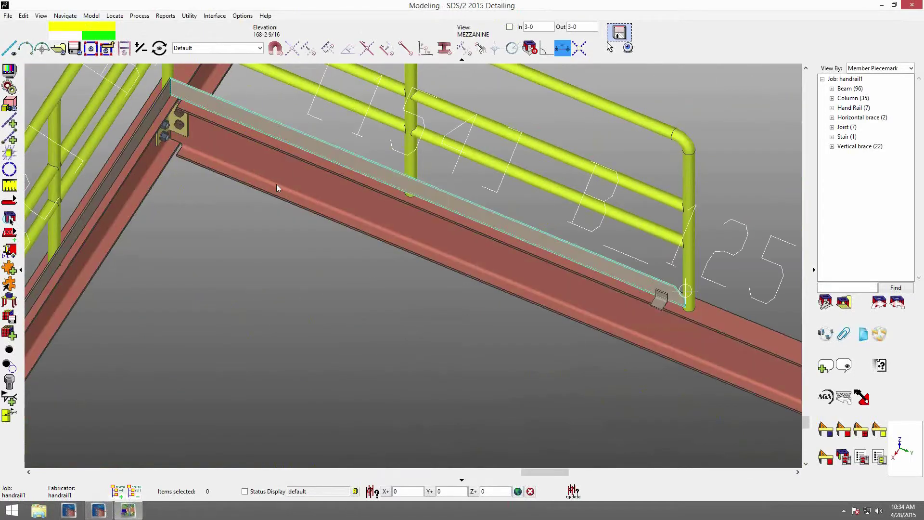
pyautogui.moveTo(169, 84); pyautogui.dragTo(268, 183, button='middle')
pyautogui.scroll(5, 269, 185)
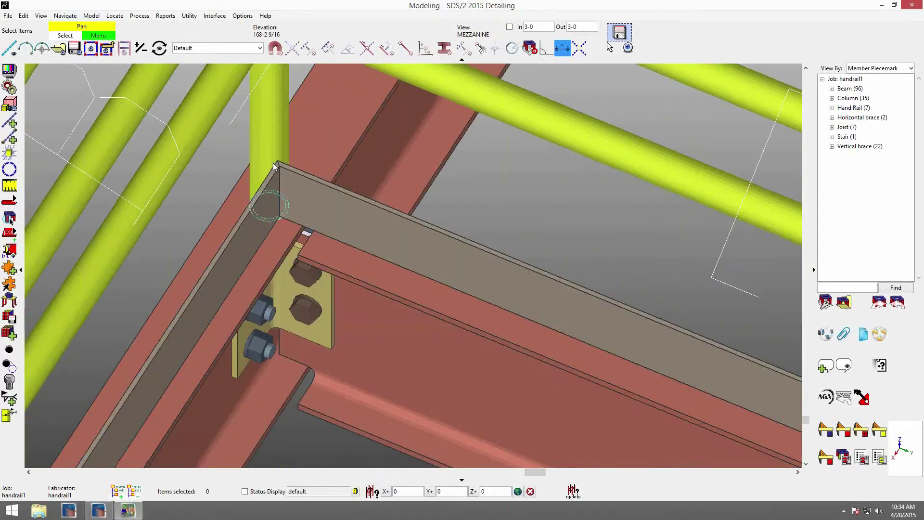
pyautogui.scroll(2, 279, 183)
pyautogui.scroll(-5, 231, 275)
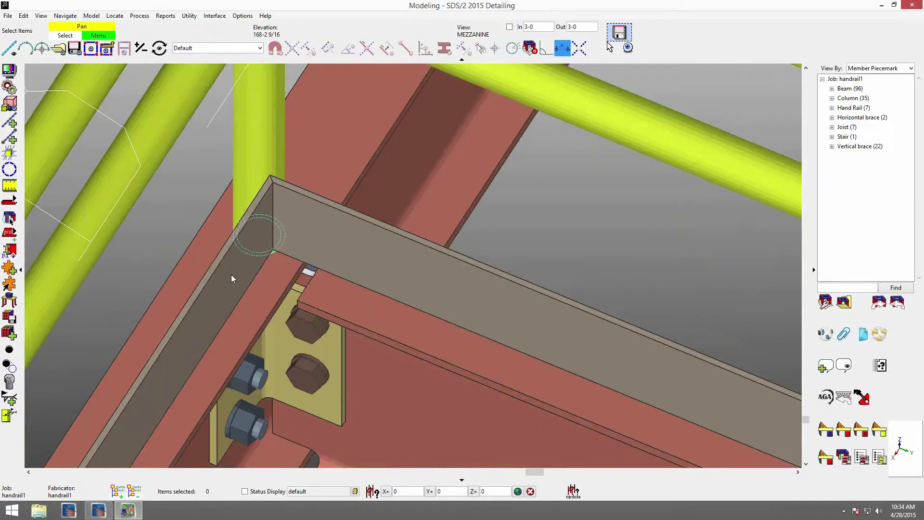
# - Check the plate material settings of the toe plate along the handrail's main section, then close them without changes
pyautogui.keyDown('shift'); pyautogui.moveTo(235, 276); pyautogui.dragTo(377, 336, button='middle'); pyautogui.keyUp('shift')
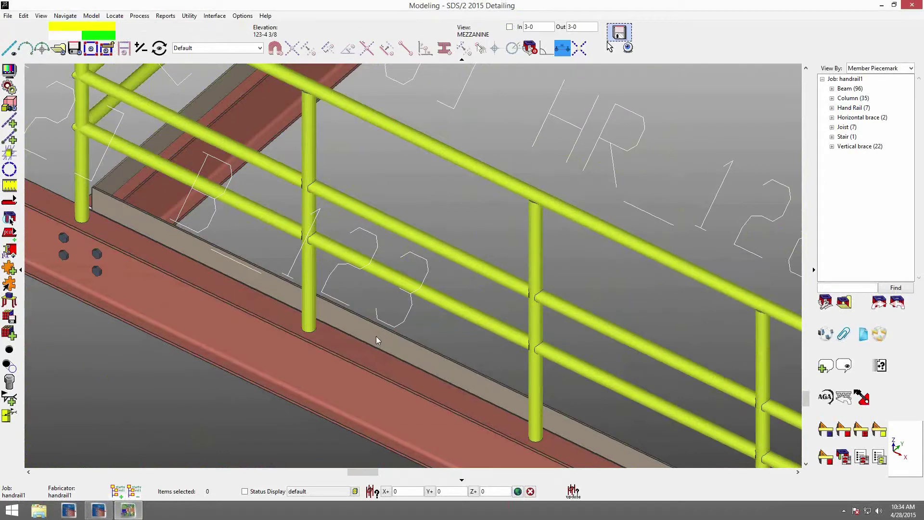
pyautogui.doubleClick(372, 341)
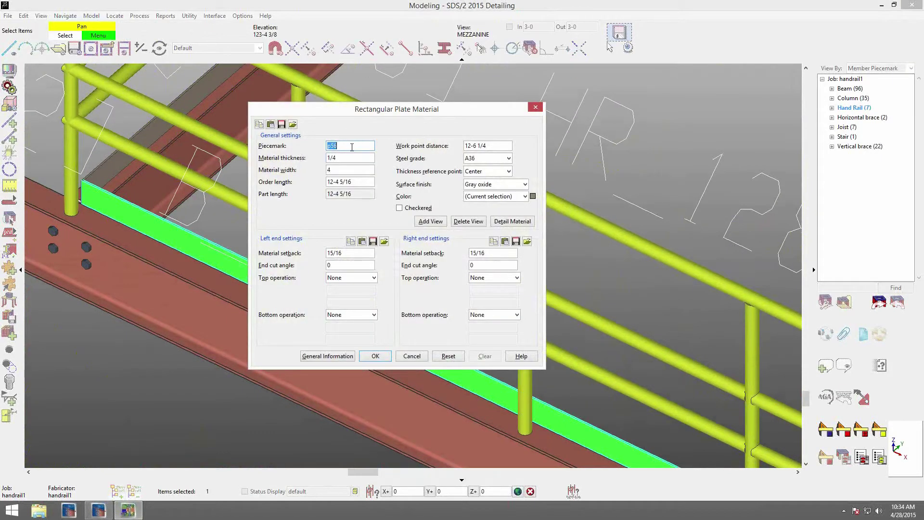
pyautogui.click(412, 356)
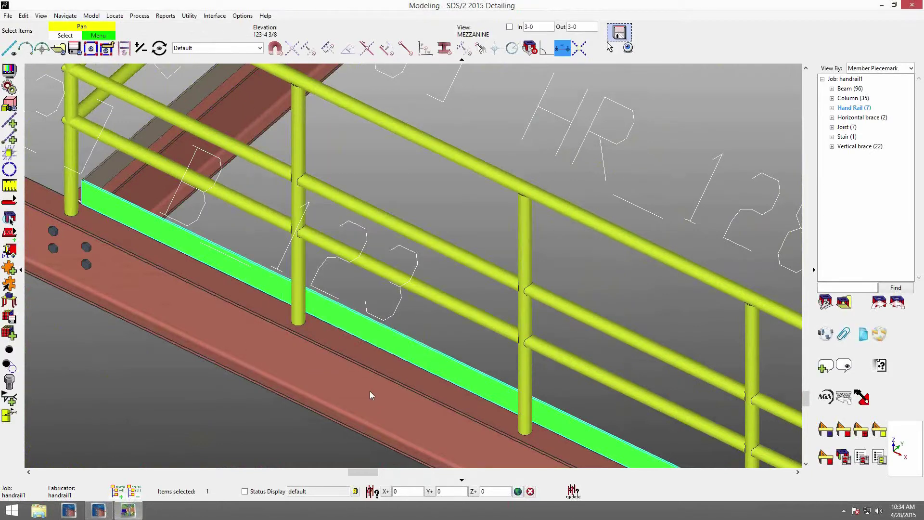
pyautogui.click(370, 391)
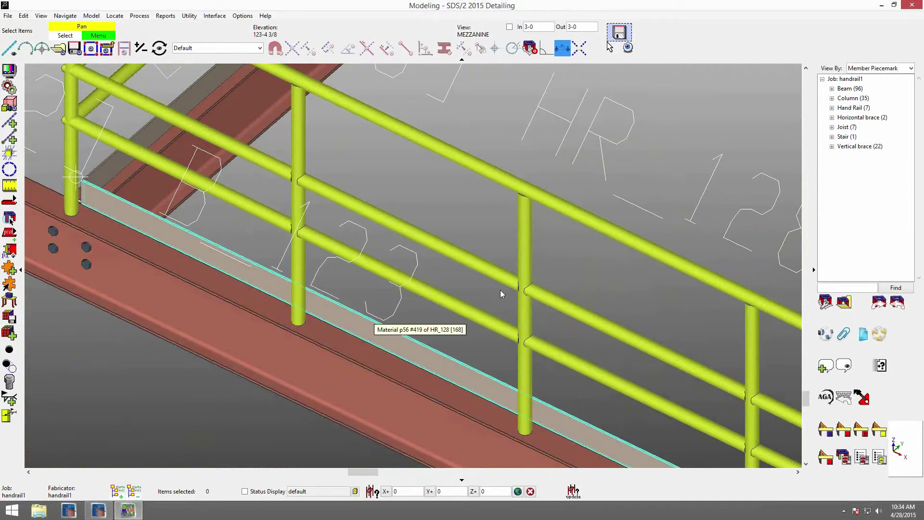
# - Reopen handrail HR_128 and set its toe plate width to 4 1/2
pyautogui.moveTo(513, 287); pyautogui.dragTo(443, 277, button='middle')
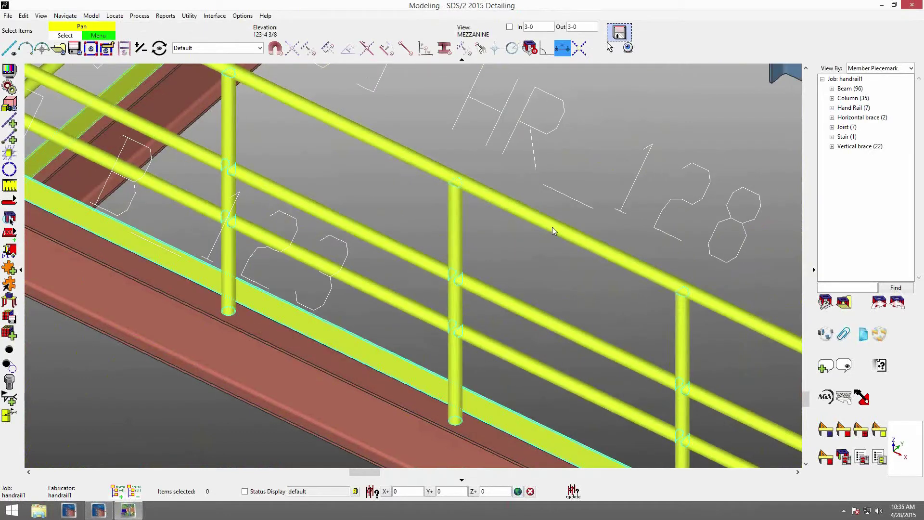
pyautogui.doubleClick(526, 230)
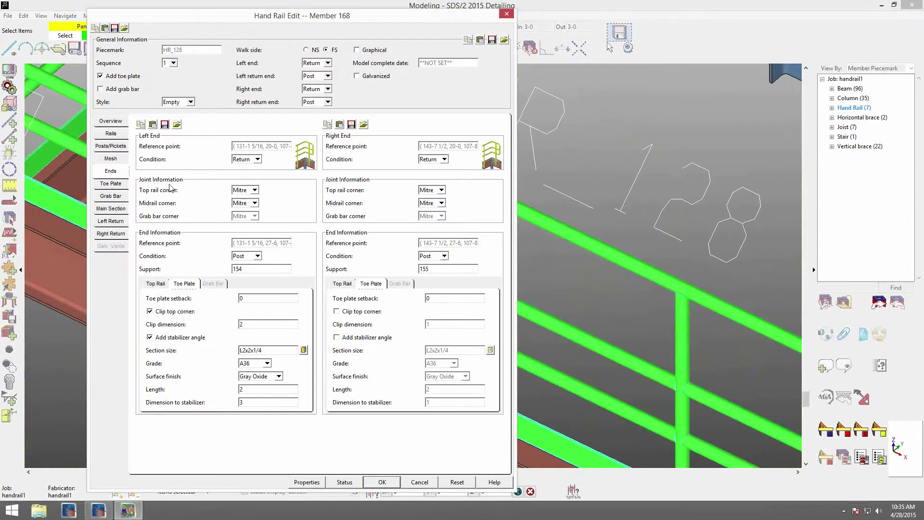
pyautogui.click(111, 184)
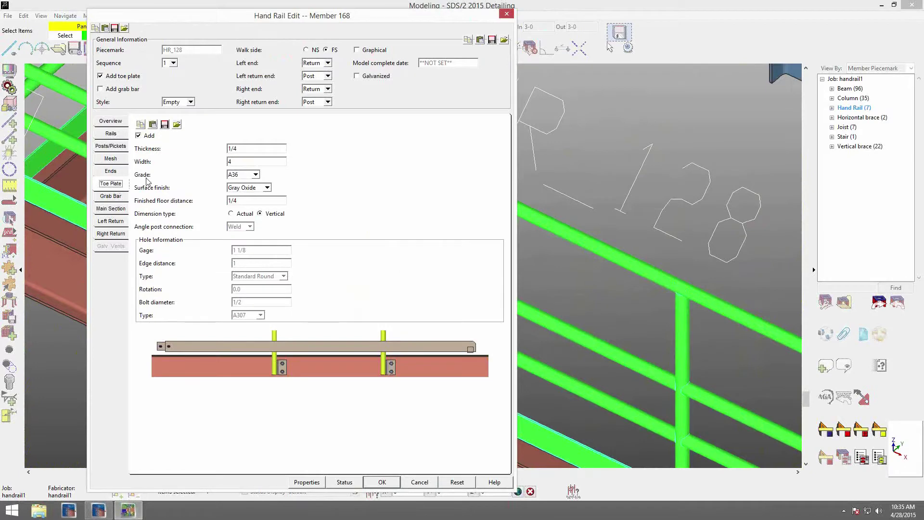
pyautogui.doubleClick(239, 164)
pyautogui.write('4 1/2')
pyautogui.click(384, 482)
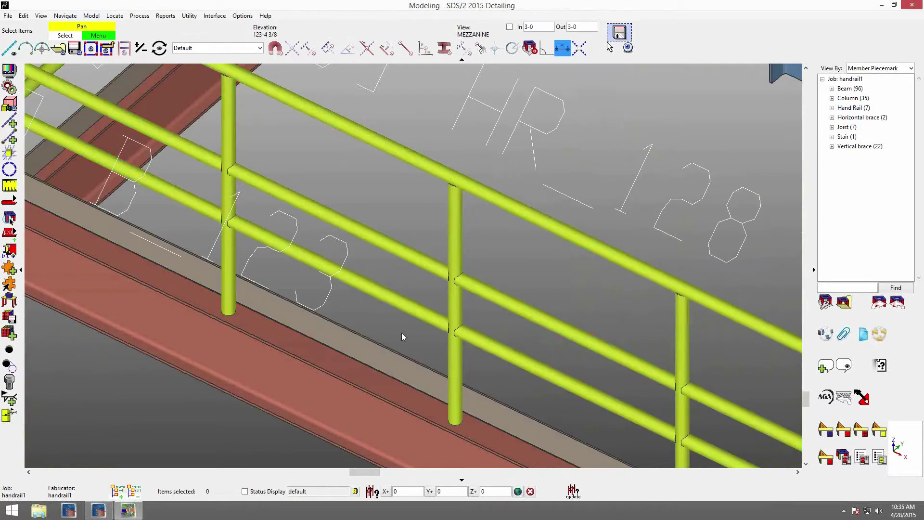
# - Review the main section toe plate's material settings and general information, including its description, without changing anything
pyautogui.doubleClick(392, 357)
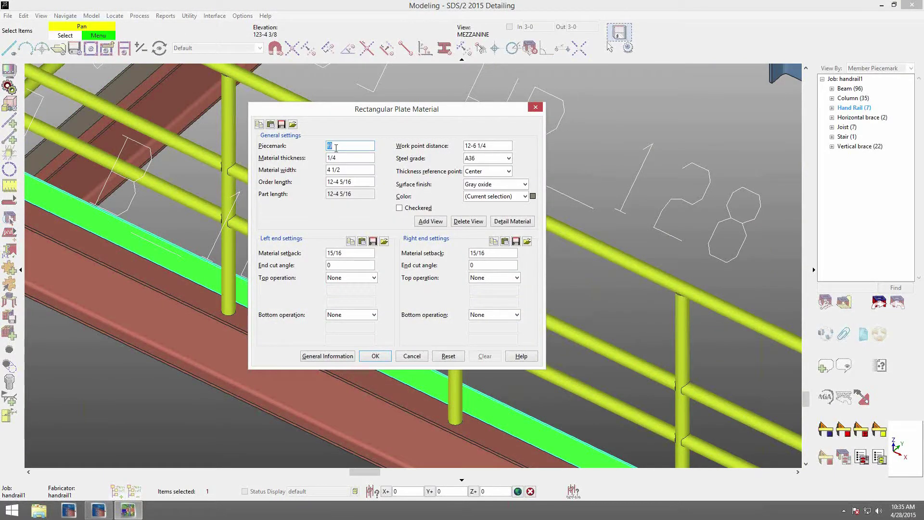
pyautogui.click(345, 356)
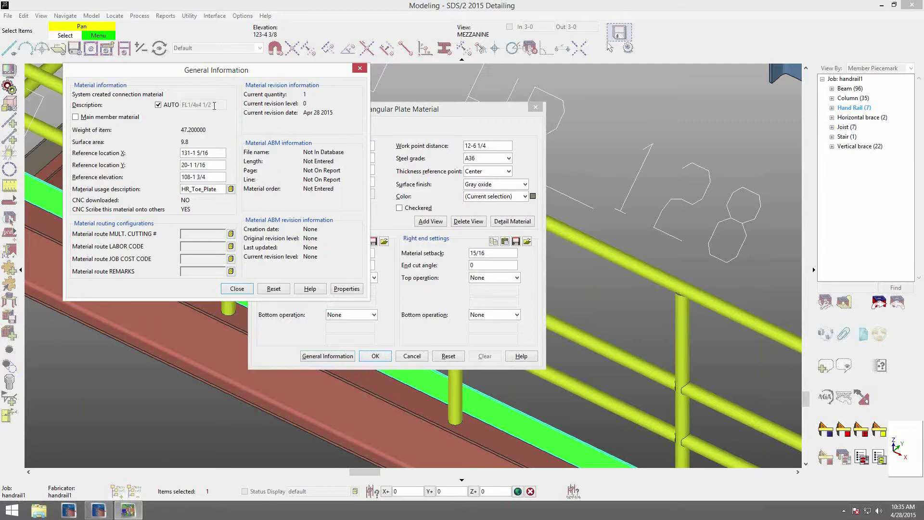
pyautogui.click(236, 289)
pyautogui.click(412, 356)
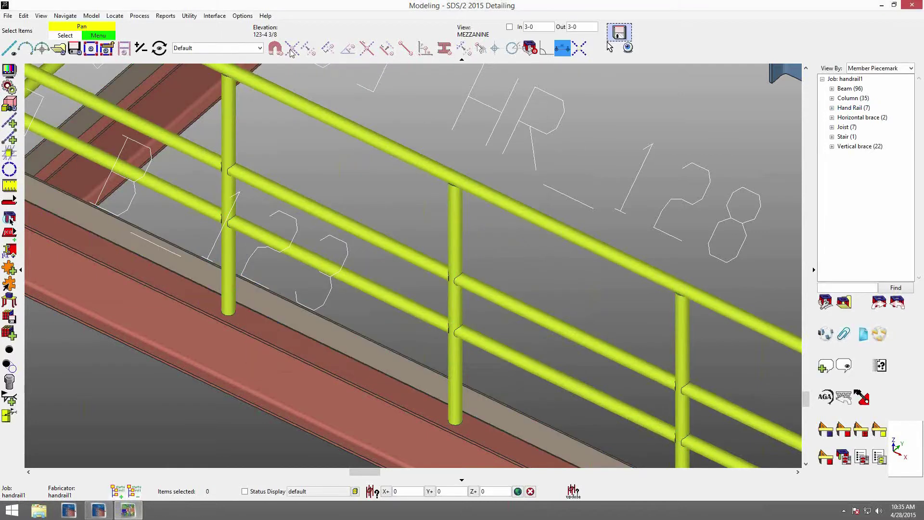
# - Open the fabricator's standard list of miscellaneous connection flats
pyautogui.click(242, 16)
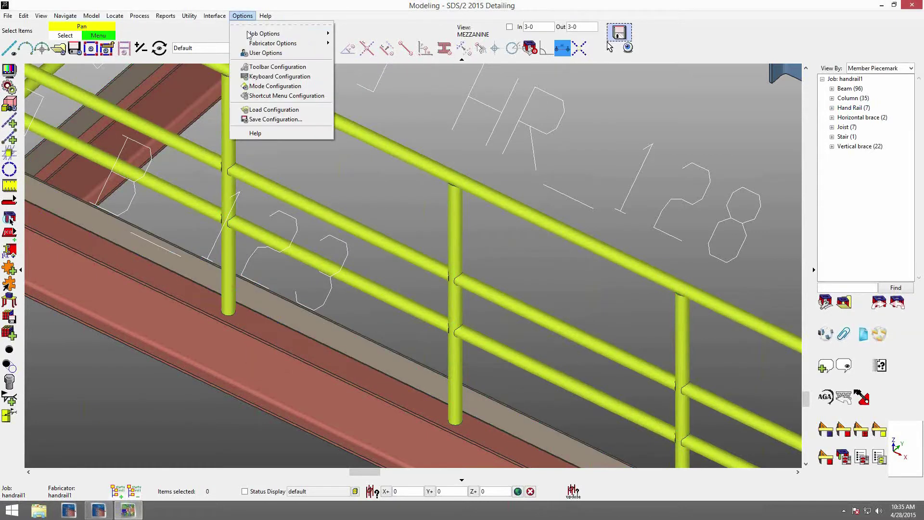
pyautogui.moveTo(253, 44)
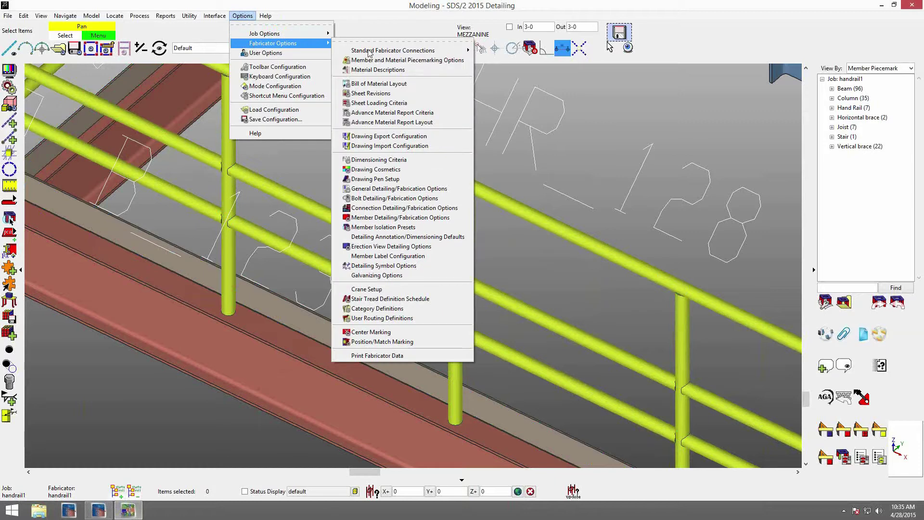
pyautogui.moveTo(369, 53)
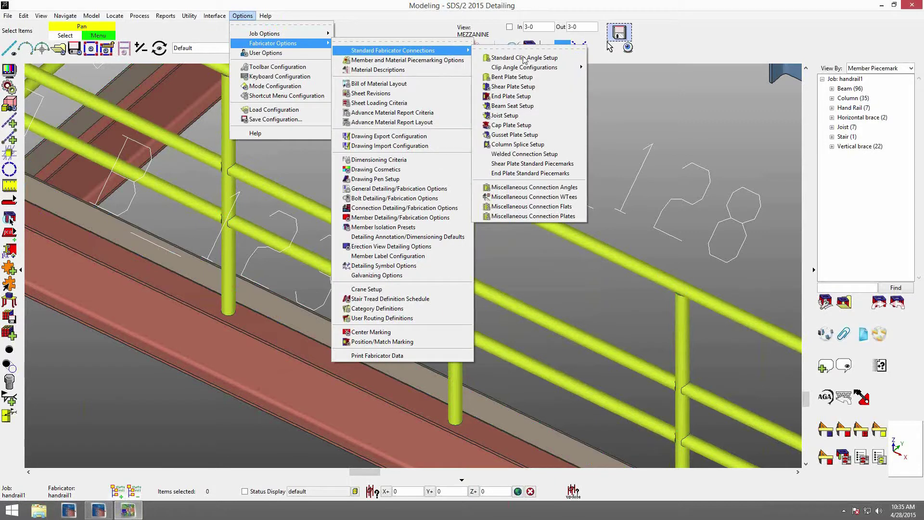
pyautogui.click(535, 208)
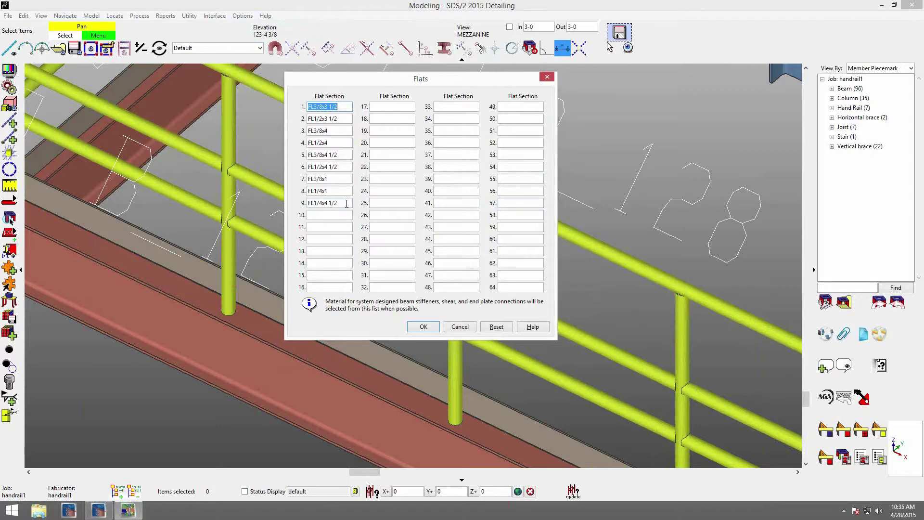
# - Close the flats list without changes and locate the run of three adjoining handrails HR_134, HR_136 and HR_135
pyautogui.click(463, 328)
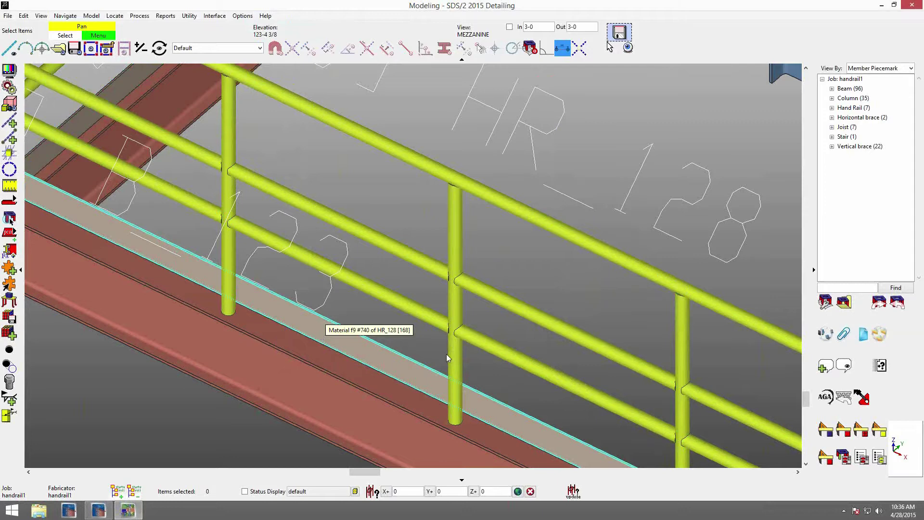
pyautogui.click(425, 318)
pyautogui.scroll(-6, 393, 308)
pyautogui.click(599, 203)
pyautogui.scroll(-5, 574, 281)
pyautogui.moveTo(656, 310); pyautogui.dragTo(375, 266, button='middle')
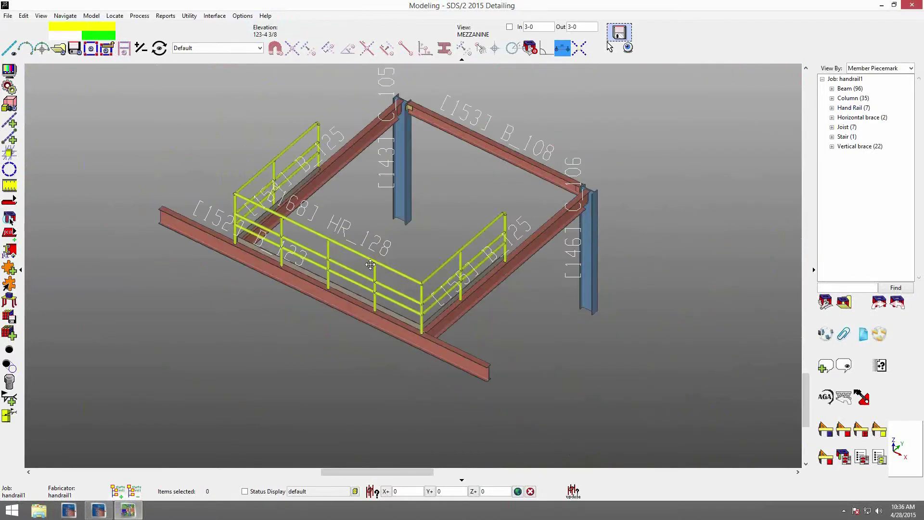
pyautogui.scroll(-3, 374, 266)
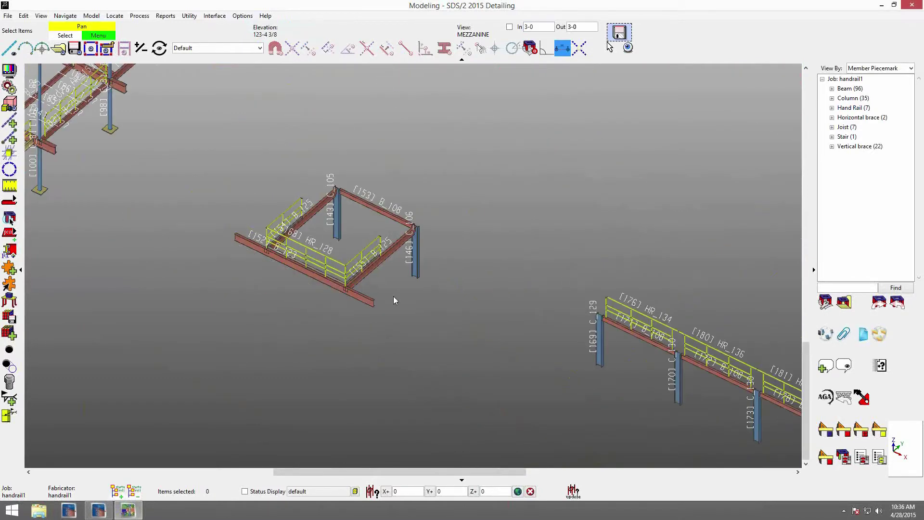
pyautogui.moveTo(686, 332); pyautogui.dragTo(448, 253, button='middle')
pyautogui.scroll(4, 431, 237)
pyautogui.moveTo(476, 295); pyautogui.dragTo(413, 254, button='middle')
pyautogui.scroll(3, 529, 320)
pyautogui.moveTo(542, 333); pyautogui.dragTo(470, 283, button='middle')
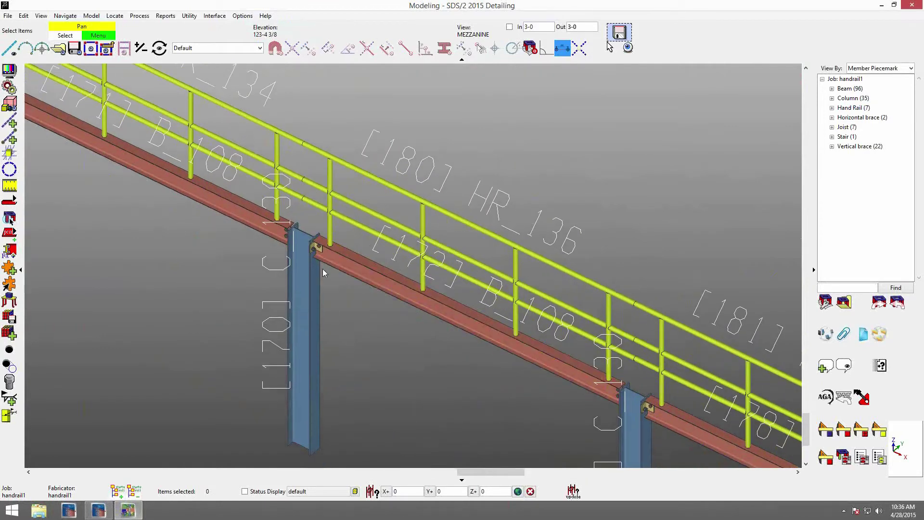
pyautogui.scroll(-3, 327, 264)
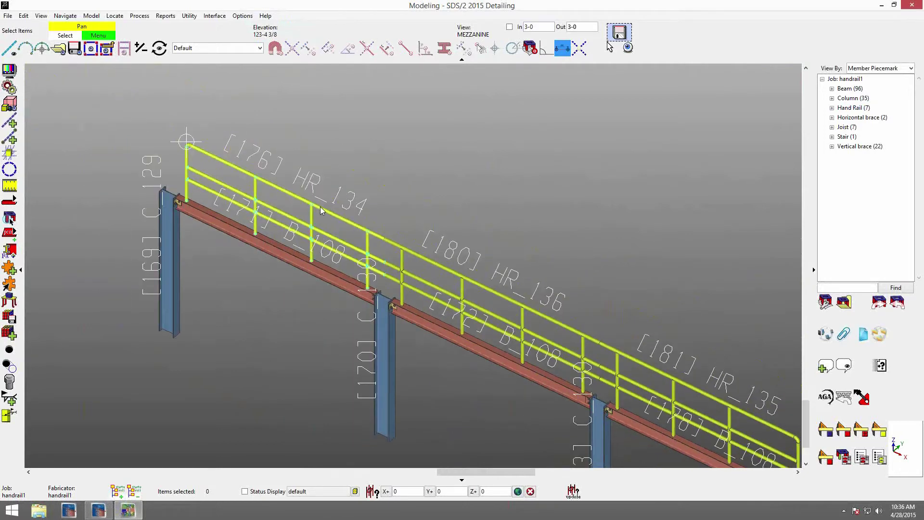
# - Add a toe plate to handrails HR_134, HR_136 and HR_135 in one combined edit
pyautogui.click(384, 237)
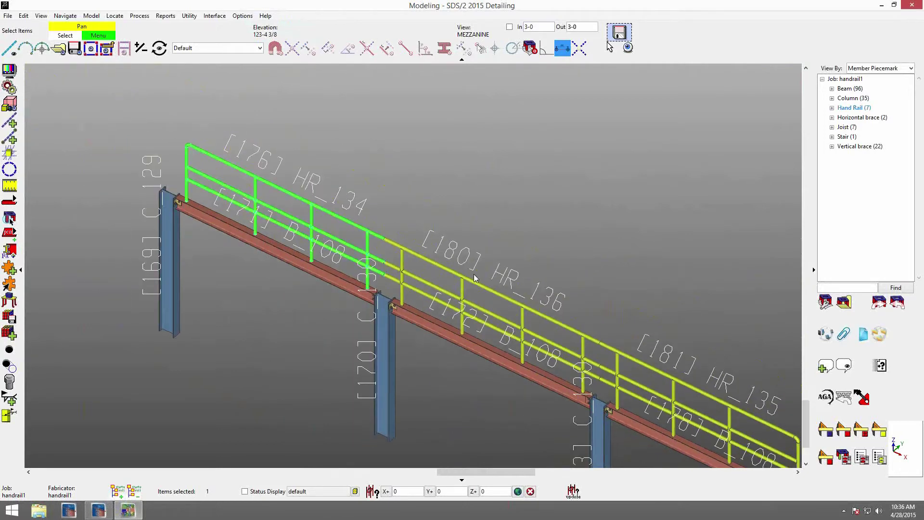
pyautogui.keyDown('ctrl'); pyautogui.click(657, 370); pyautogui.keyUp('ctrl')
pyautogui.rightClick(472, 165)
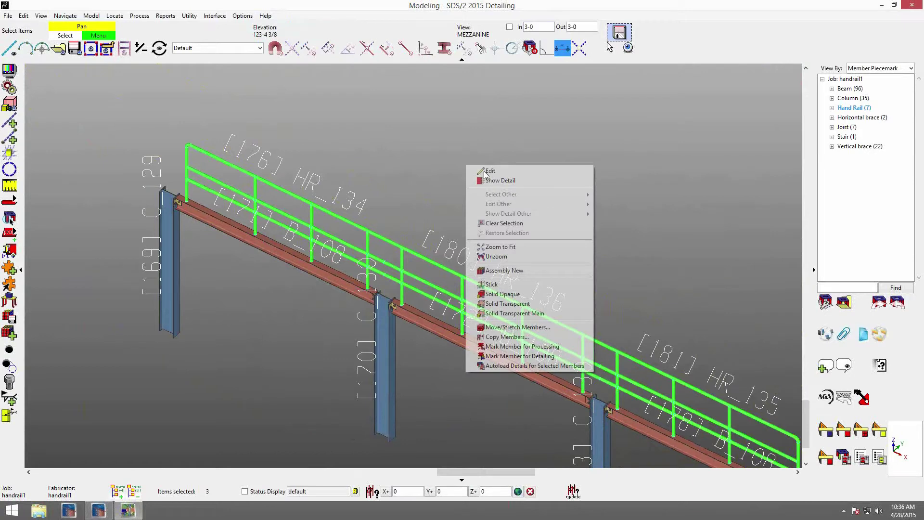
pyautogui.click(477, 171)
pyautogui.click(101, 76)
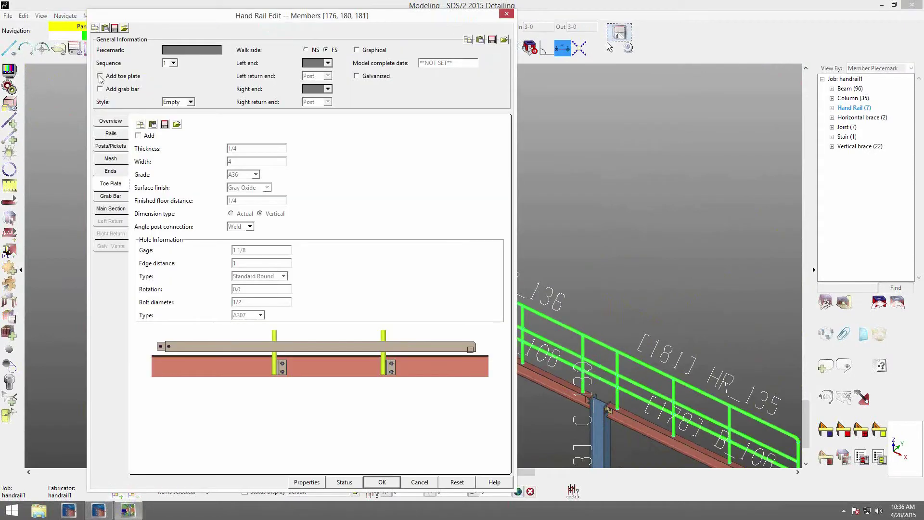
pyautogui.click(382, 483)
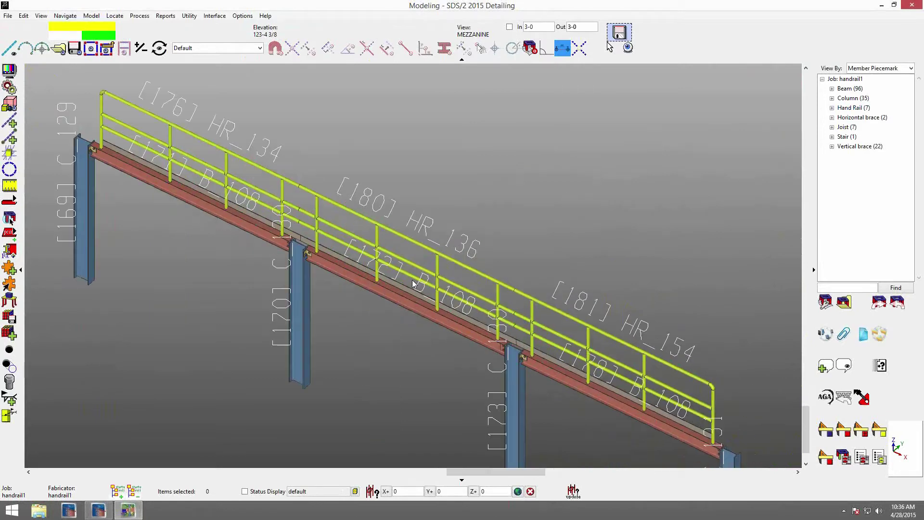
# - Open the middle handrail HR_136 and give its left end toe plate a Plate connection of type Bolted
pyautogui.moveTo(413, 283); pyautogui.dragTo(229, 233, button='middle')
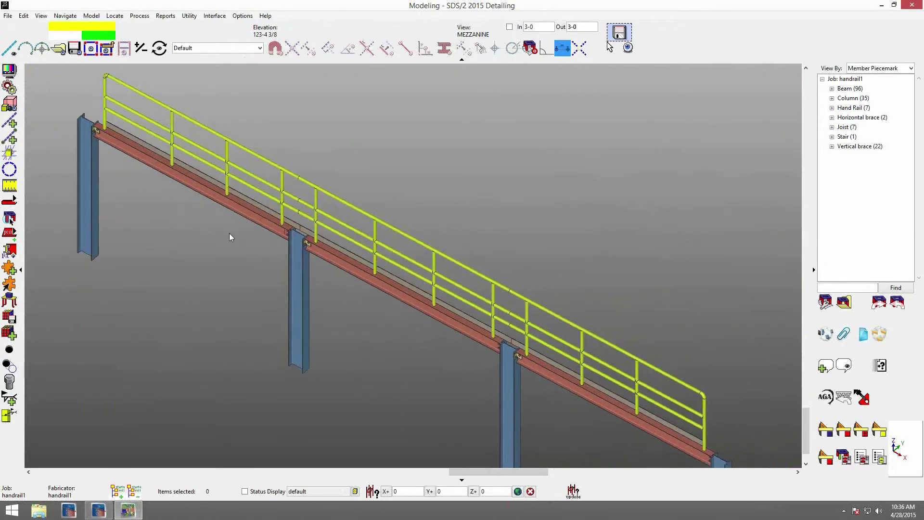
pyautogui.scroll(3, 447, 298)
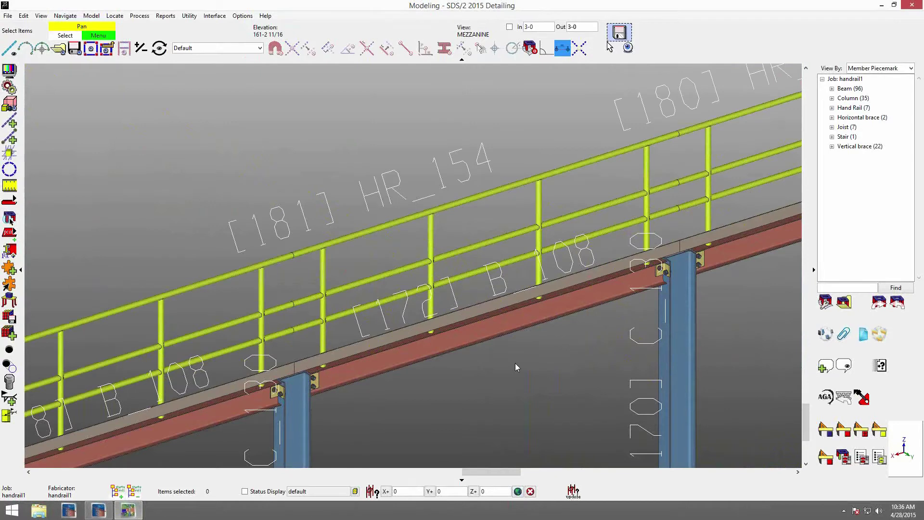
pyautogui.doubleClick(471, 244)
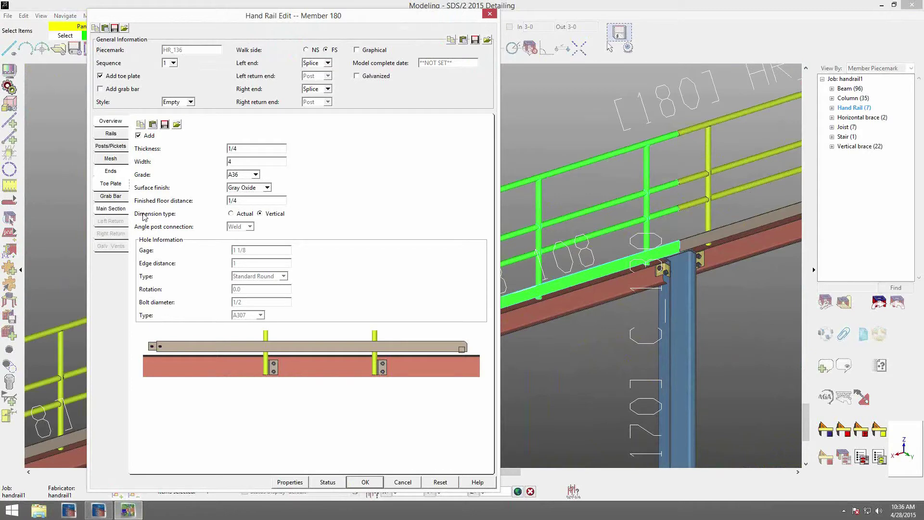
pyautogui.click(110, 173)
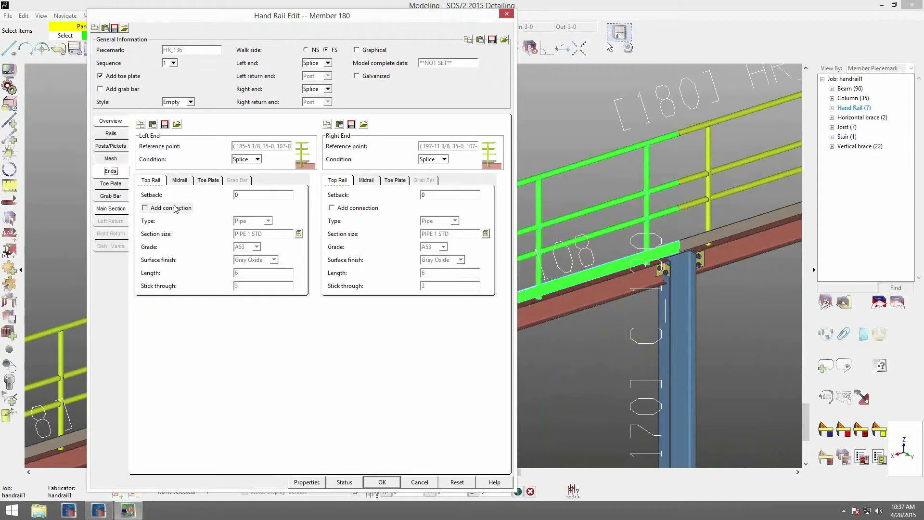
pyautogui.click(202, 183)
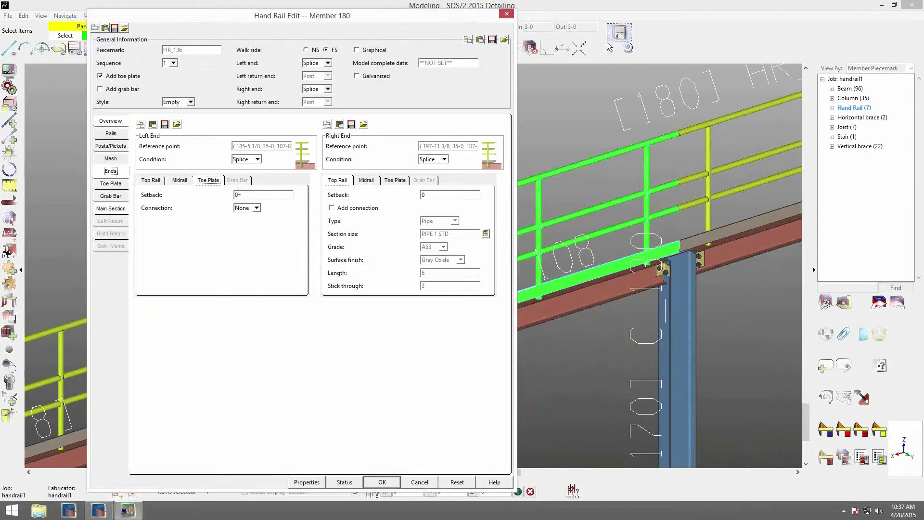
pyautogui.click(256, 209)
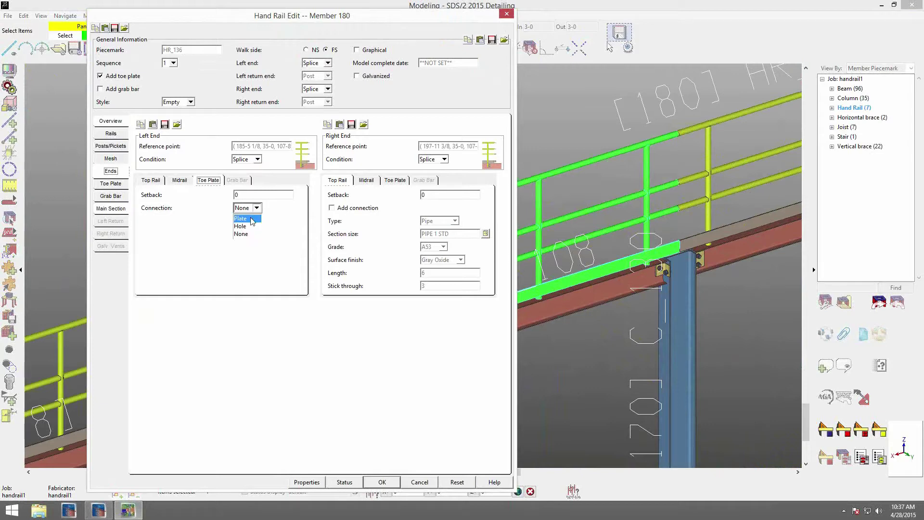
pyautogui.click(252, 219)
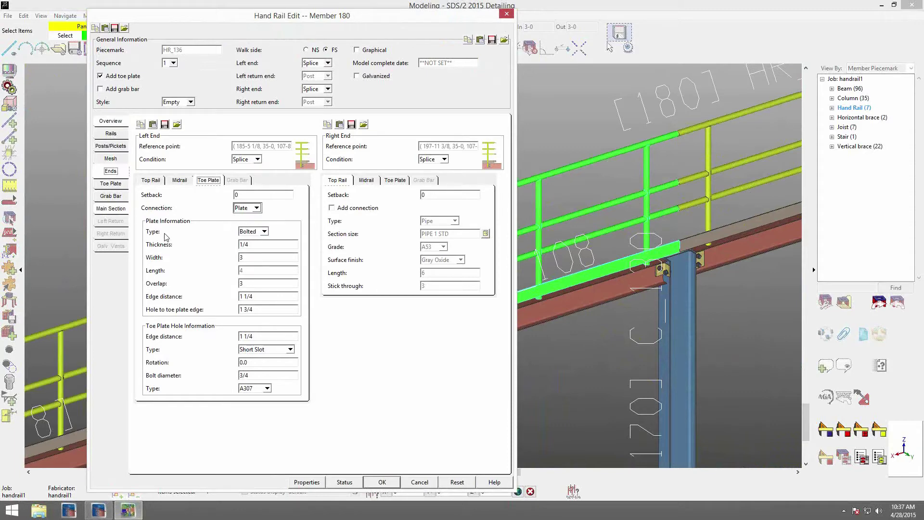
pyautogui.click(264, 232)
pyautogui.click(260, 241)
# - Review the left end splice plate's edge distance, overlap and bolt type without changing them
pyautogui.click(259, 297)
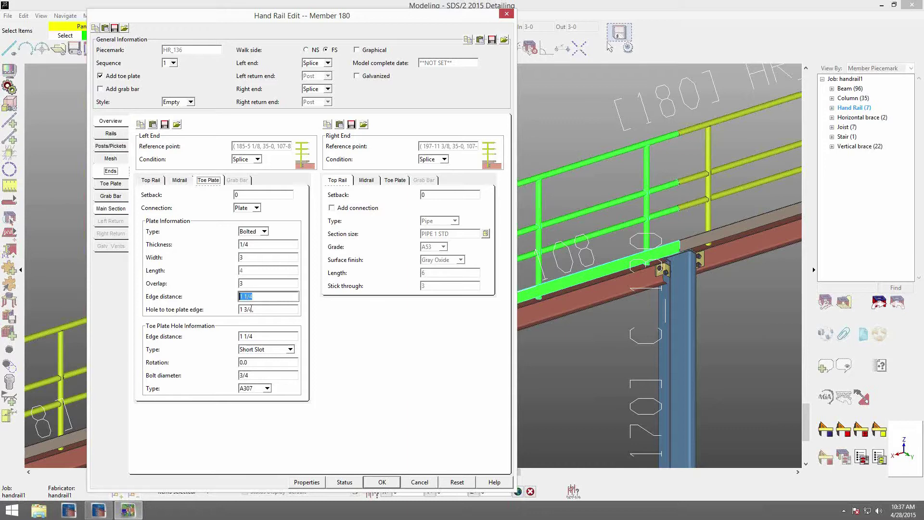
pyautogui.click(255, 296)
pyautogui.click(256, 283)
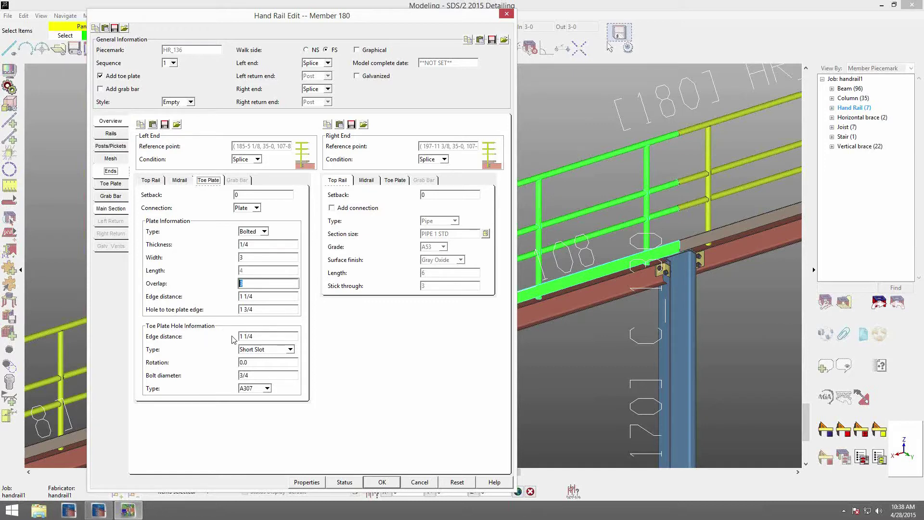
pyautogui.click(261, 388)
pyautogui.click(262, 389)
# - Set the right end toe plate connection of HR_136 to Plate and apply the handrail edit
pyautogui.click(398, 182)
pyautogui.click(443, 208)
pyautogui.click(436, 218)
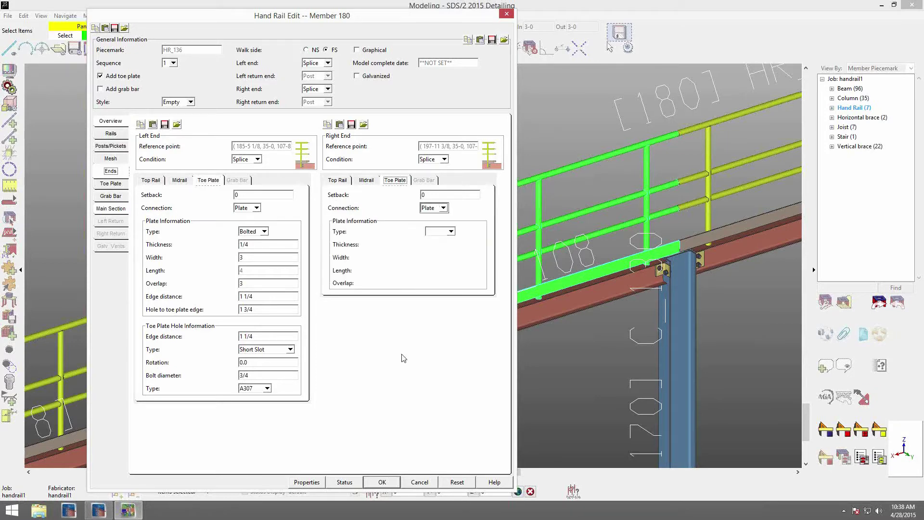
pyautogui.click(383, 482)
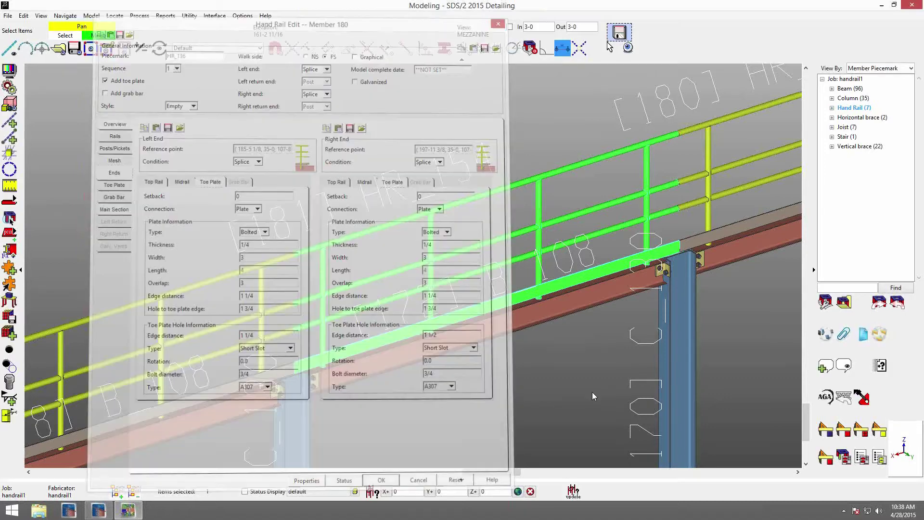
# - Open handrail HR_134 and set its right end toe plate connection to Hole
pyautogui.moveTo(630, 300); pyautogui.dragTo(456, 374, button='middle')
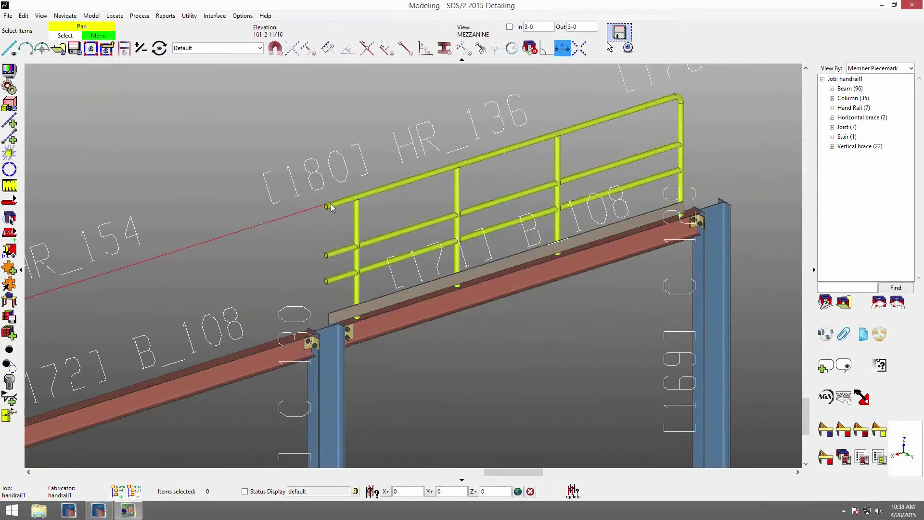
pyautogui.doubleClick(534, 140)
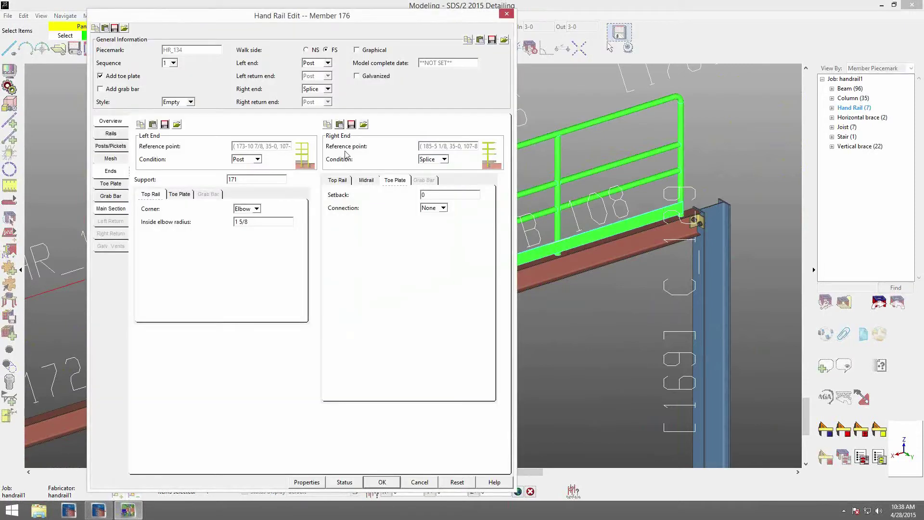
pyautogui.click(395, 182)
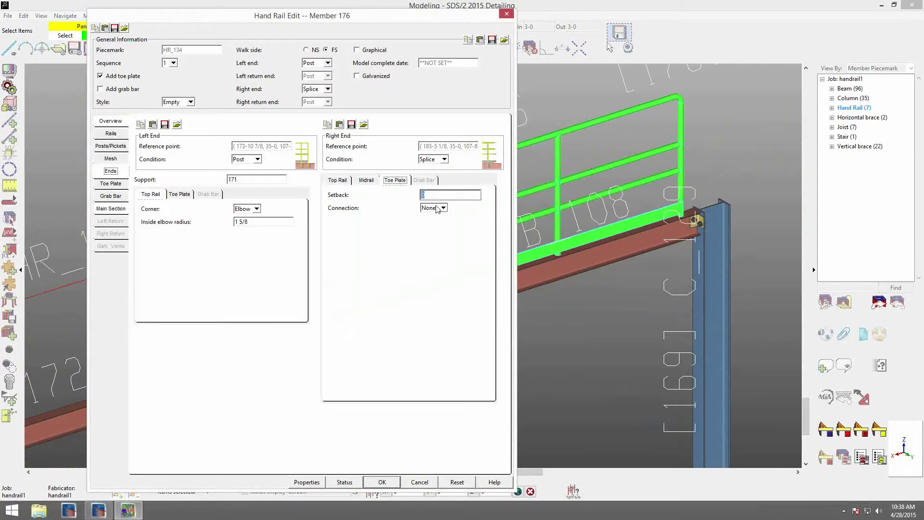
pyautogui.click(439, 208)
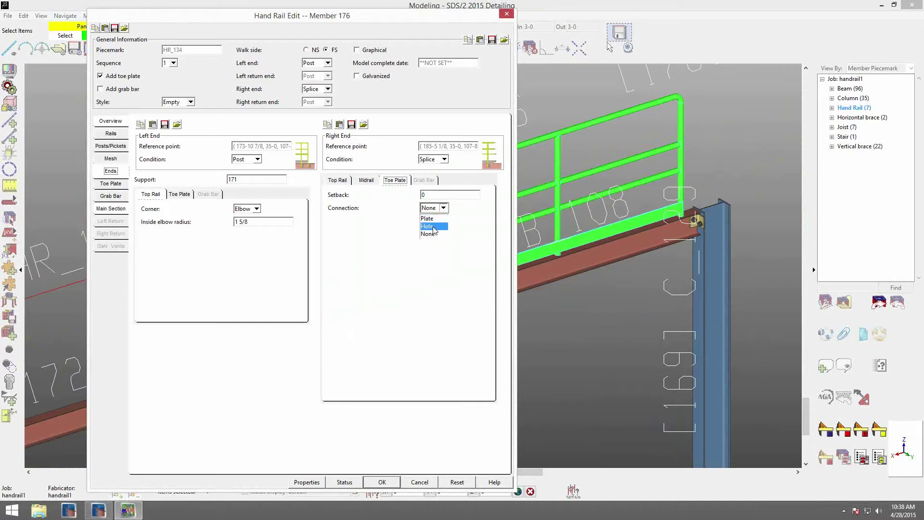
pyautogui.click(433, 226)
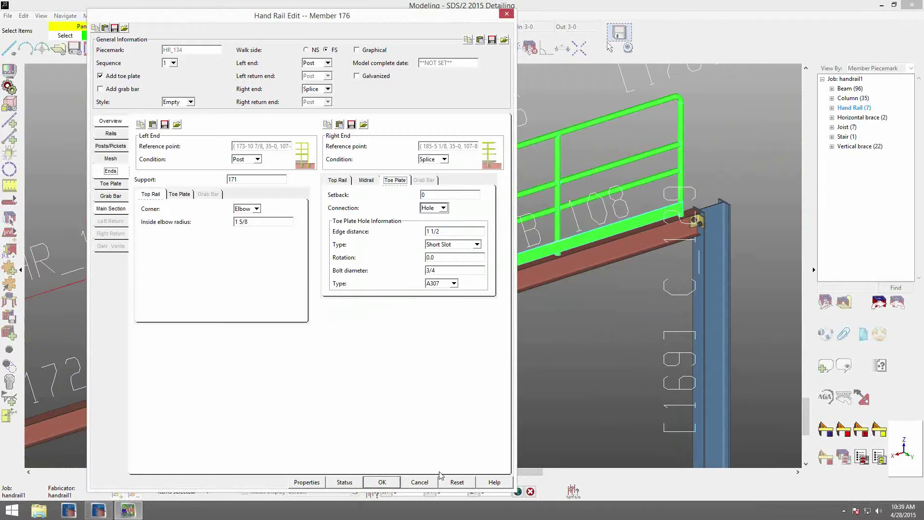
pyautogui.click(393, 485)
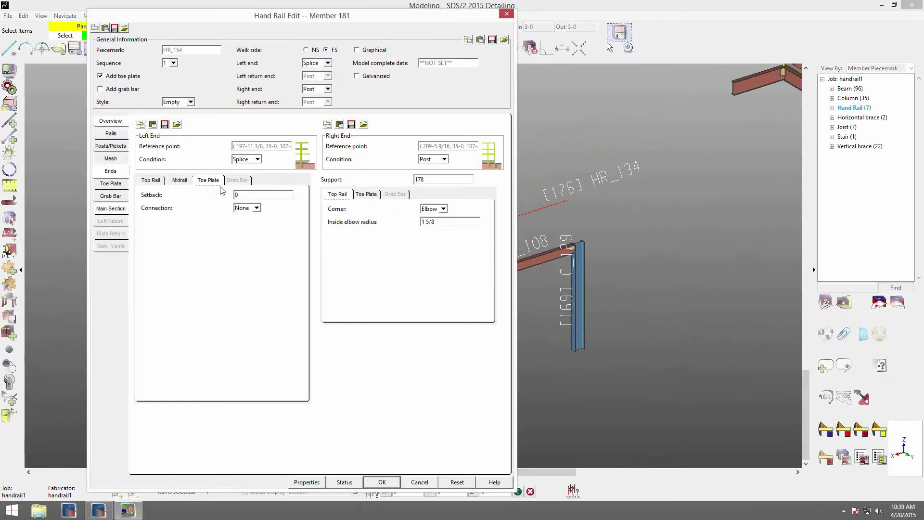
# - Set the left end toe plate connection of handrail HR_154 to Hole and apply the edit
pyautogui.click(208, 180)
pyautogui.click(256, 208)
pyautogui.click(241, 225)
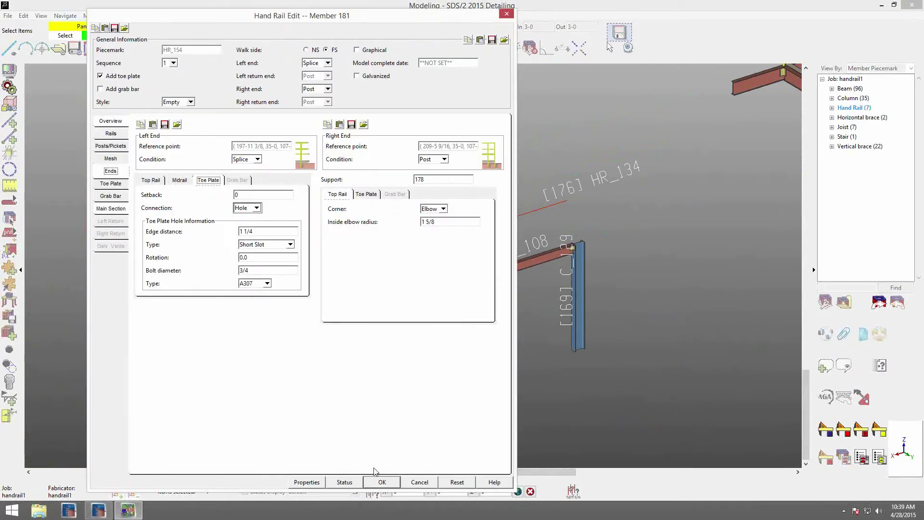
pyautogui.press('Return')
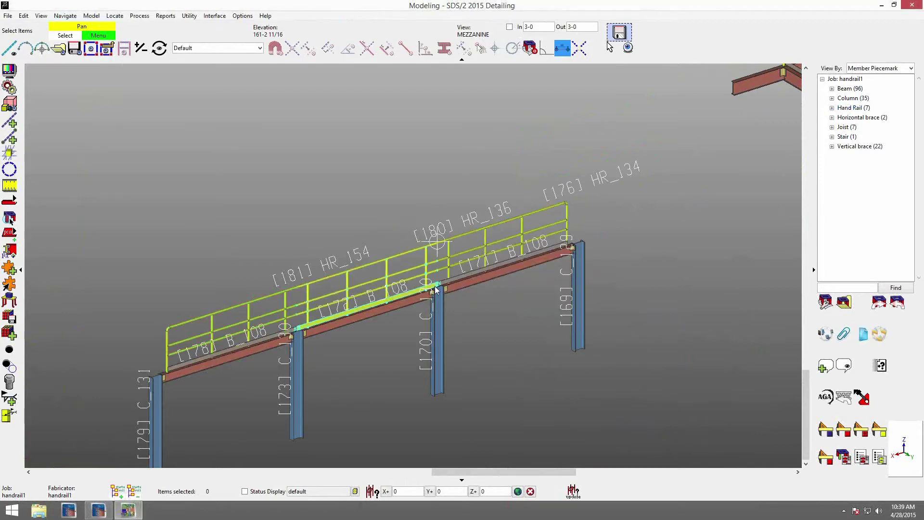
# - Inspect the toe plate splice between HR_134 and HR_136 from both sides, including its holes and splice plate
pyautogui.scroll(3, 436, 289)
pyautogui.scroll(3, 436, 288)
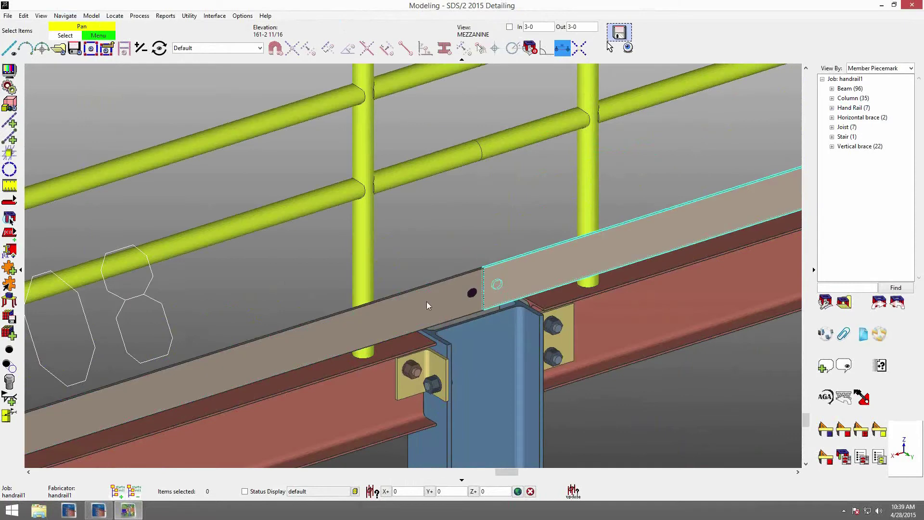
pyautogui.keyDown('ctrl'); pyautogui.moveTo(398, 277); pyautogui.dragTo(608, 340, button='middle'); pyautogui.keyUp('ctrl')
pyautogui.scroll(-3, 533, 368)
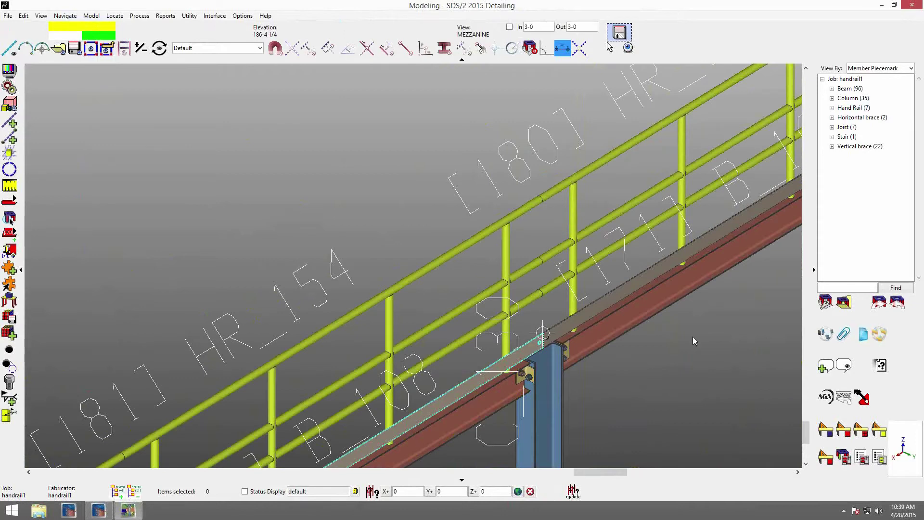
pyautogui.keyDown('ctrl'); pyautogui.moveTo(543, 333); pyautogui.dragTo(692, 336, button='middle'); pyautogui.keyUp('ctrl')
pyautogui.scroll(5, 549, 342)
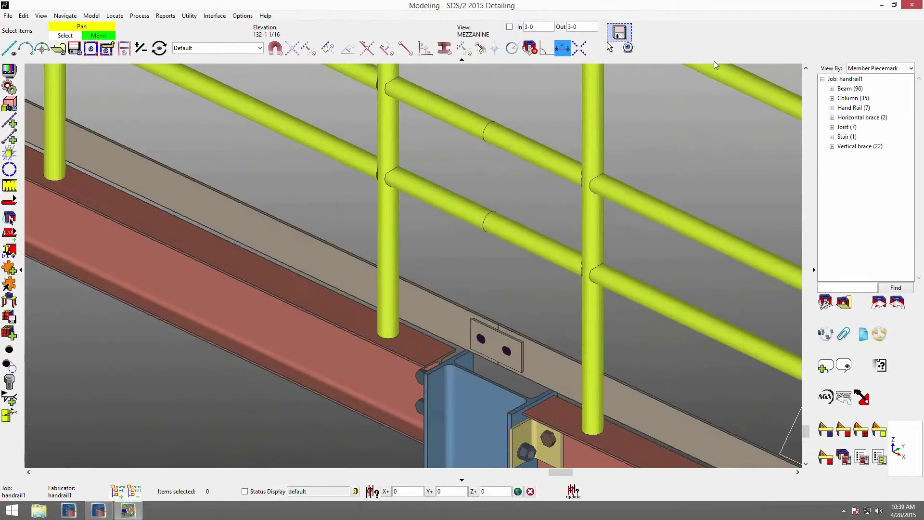
# - Select handrail HR_136, the neighbouring toe plate and handrail HR_134 in turn to check which member carries the splice plate
pyautogui.click(738, 73)
pyautogui.scroll(-3, 591, 284)
pyautogui.scroll(2, 535, 207)
pyautogui.moveTo(535, 207); pyautogui.dragTo(385, 212, button='middle')
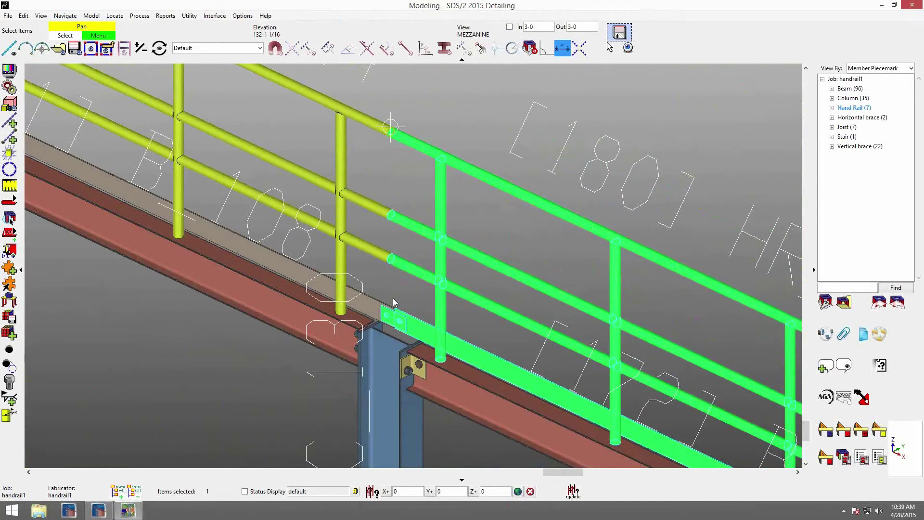
pyautogui.click(354, 300)
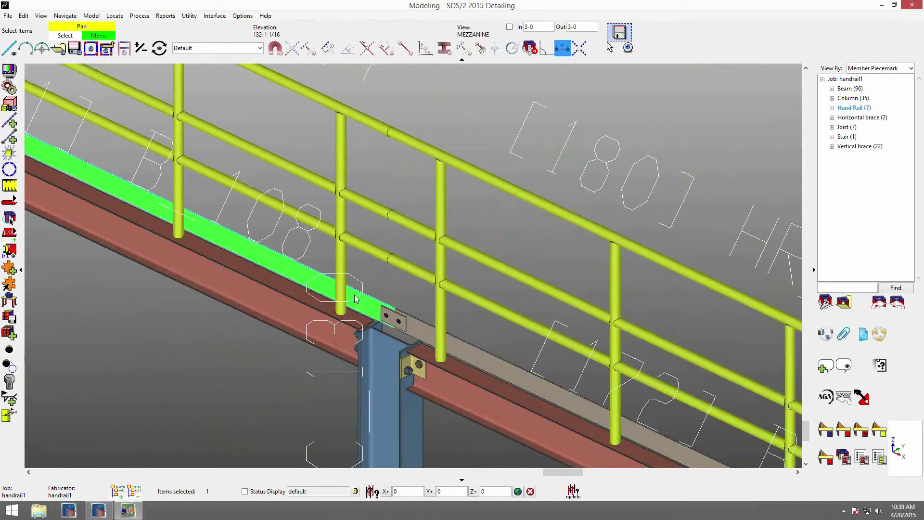
pyautogui.click(336, 105)
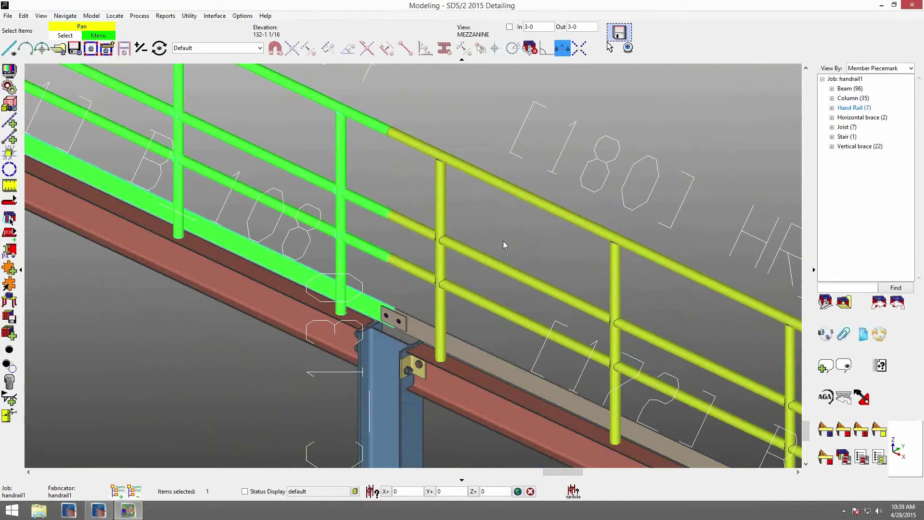
pyautogui.scroll(-3, 476, 319)
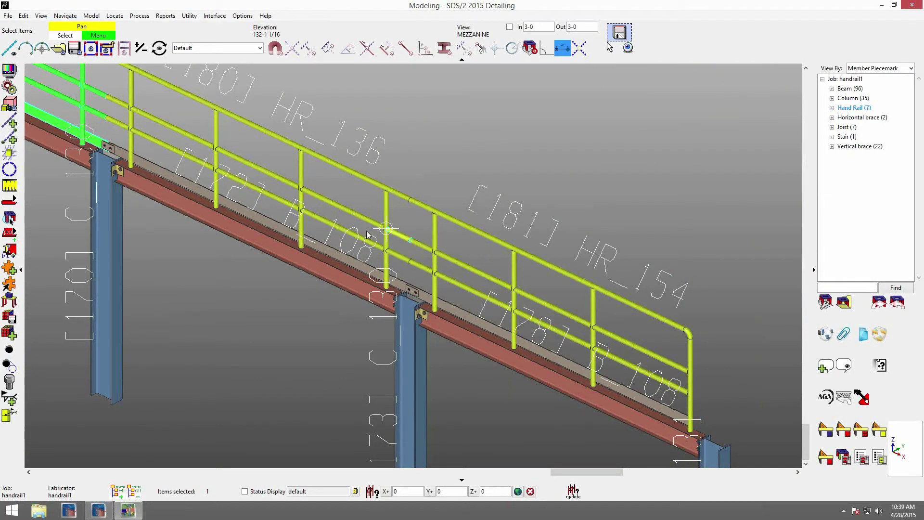
# - Add a grab bar to handrails HR_134, HR_136 and HR_154 in a single multi-member edit
pyautogui.scroll(-2, 366, 242)
pyautogui.scroll(-1, 366, 239)
pyautogui.moveTo(342, 86); pyautogui.dragTo(389, 152, button='middle')
pyautogui.click(389, 156)
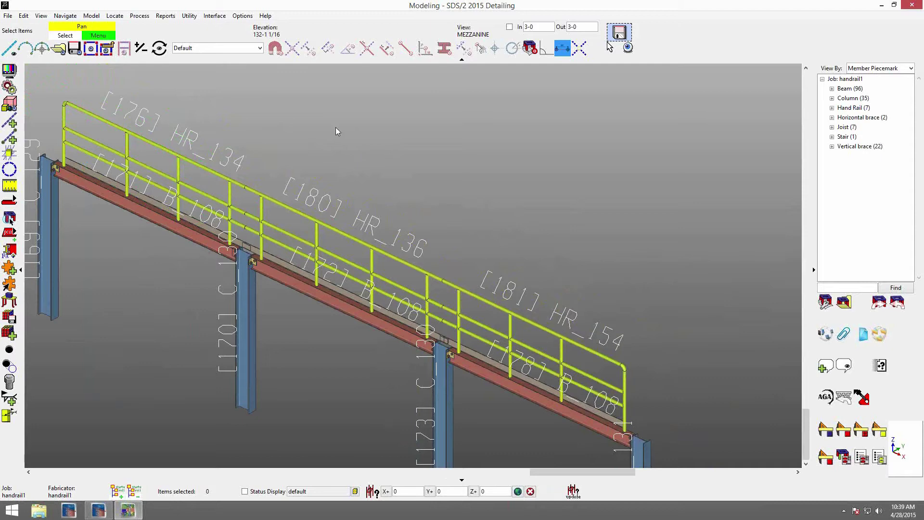
pyautogui.click(208, 174)
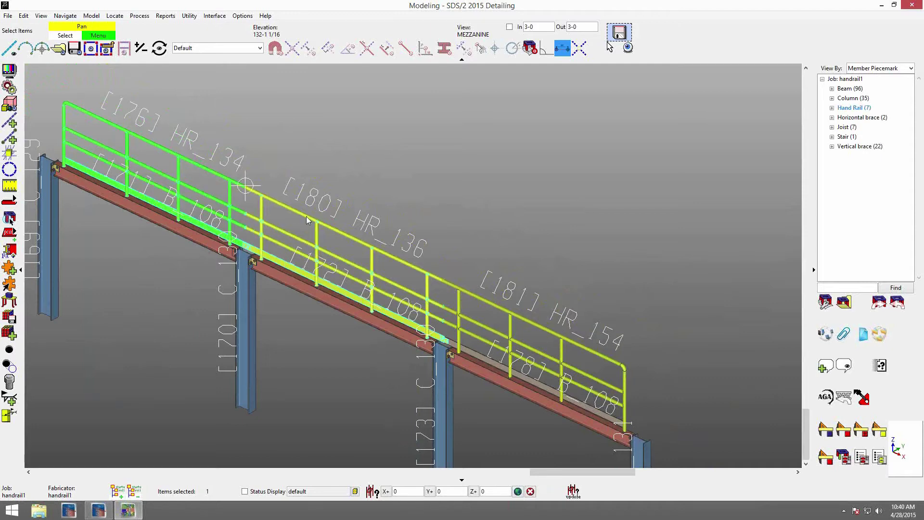
pyautogui.keyDown('shift'); pyautogui.click(305, 218); pyautogui.keyUp('shift')
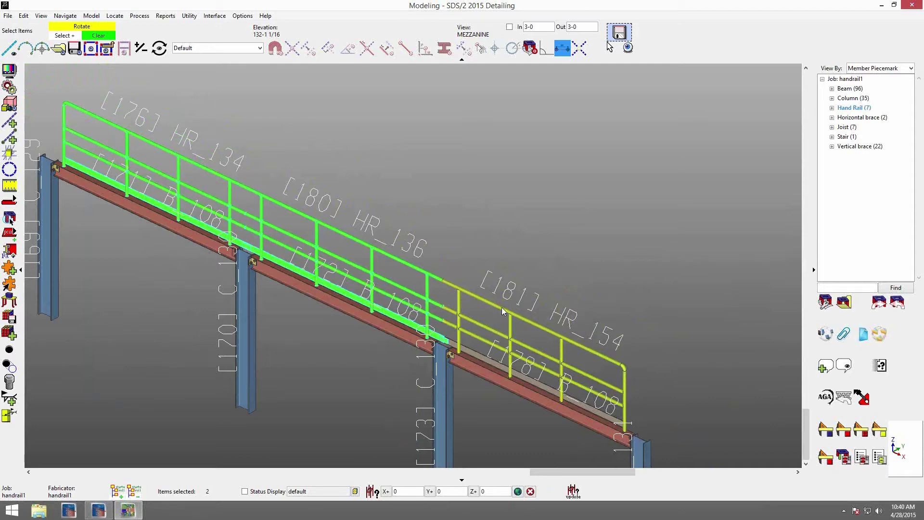
pyautogui.keyDown('shift'); pyautogui.click(491, 198); pyautogui.keyUp('shift')
pyautogui.rightClick(492, 177)
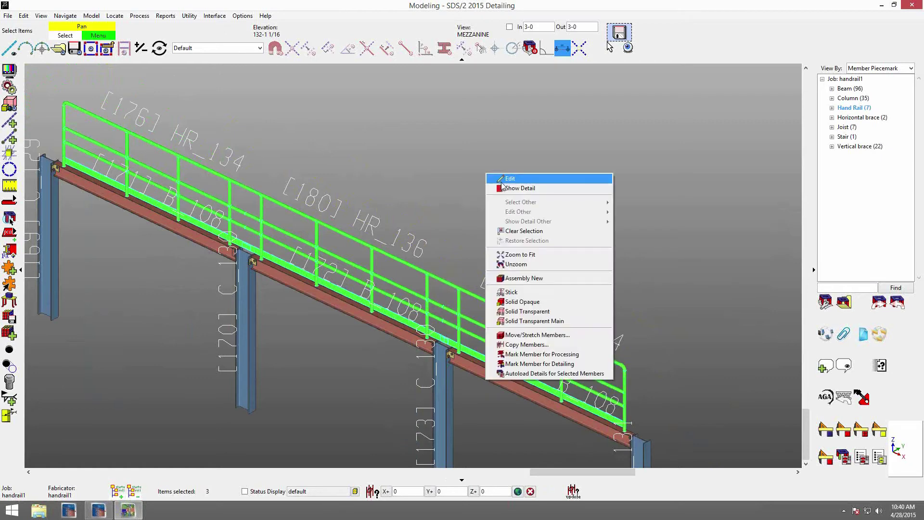
pyautogui.click(503, 178)
pyautogui.click(109, 90)
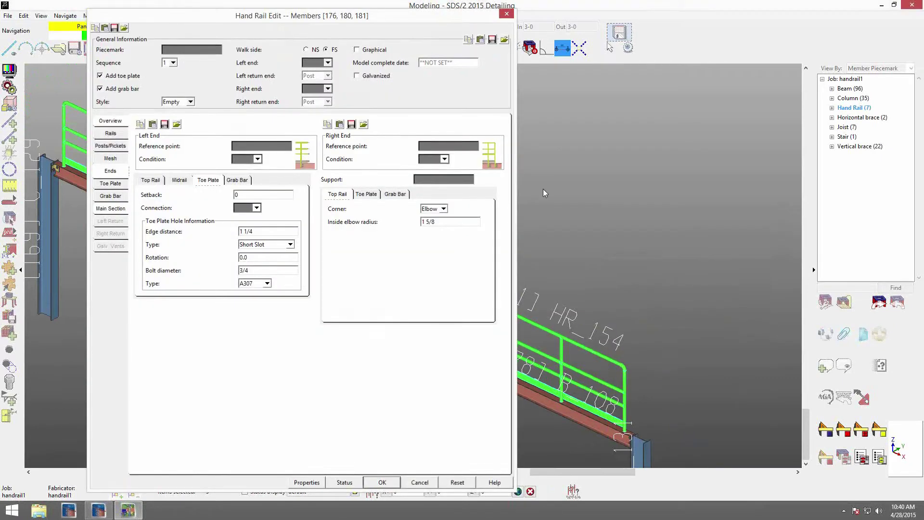
pyautogui.press('Return')
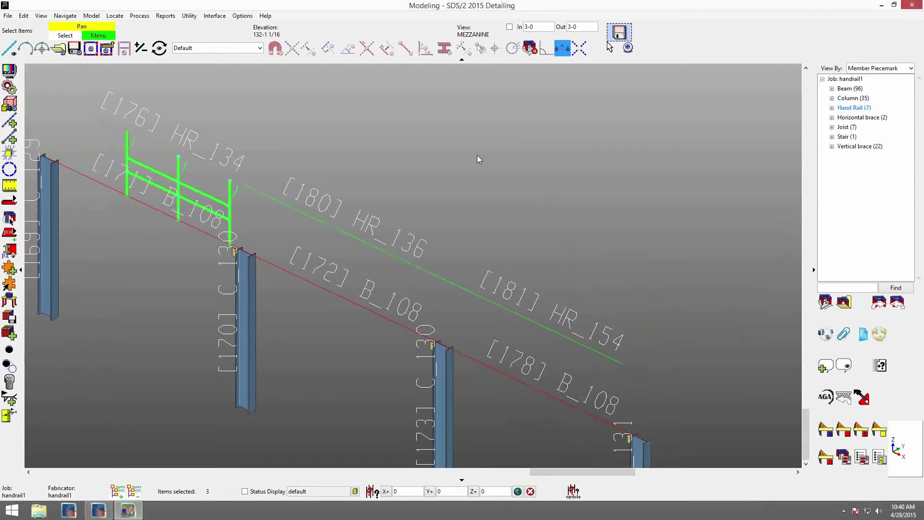
pyautogui.click(495, 174)
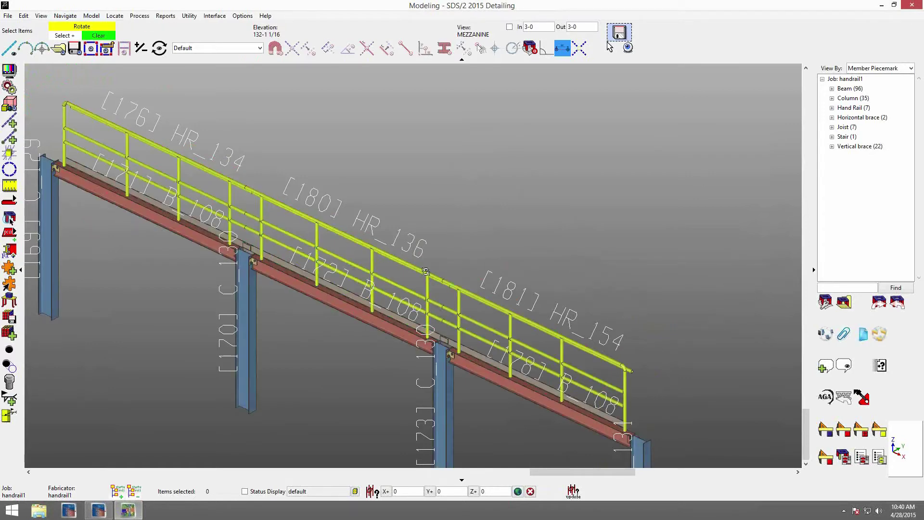
# - Open handrail HR_136 from the opposite side of the run and review its grab bar settings and available section types
pyautogui.moveTo(426, 272); pyautogui.dragTo(408, 168, button='middle')
pyautogui.moveTo(236, 120); pyautogui.dragTo(683, 282, button='middle')
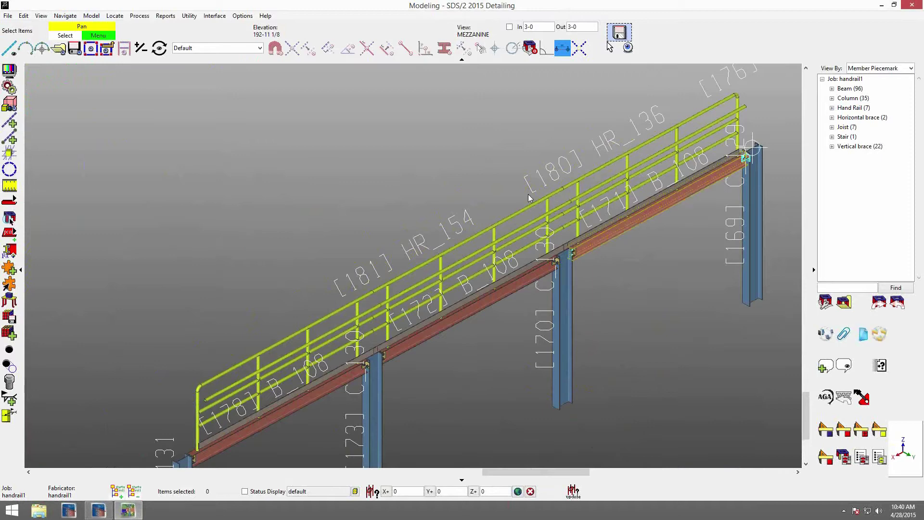
pyautogui.doubleClick(524, 209)
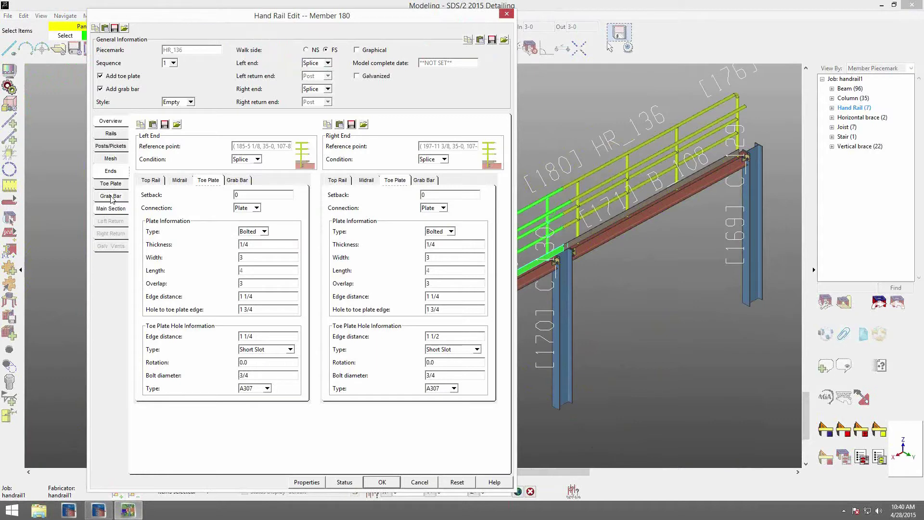
pyautogui.click(111, 197)
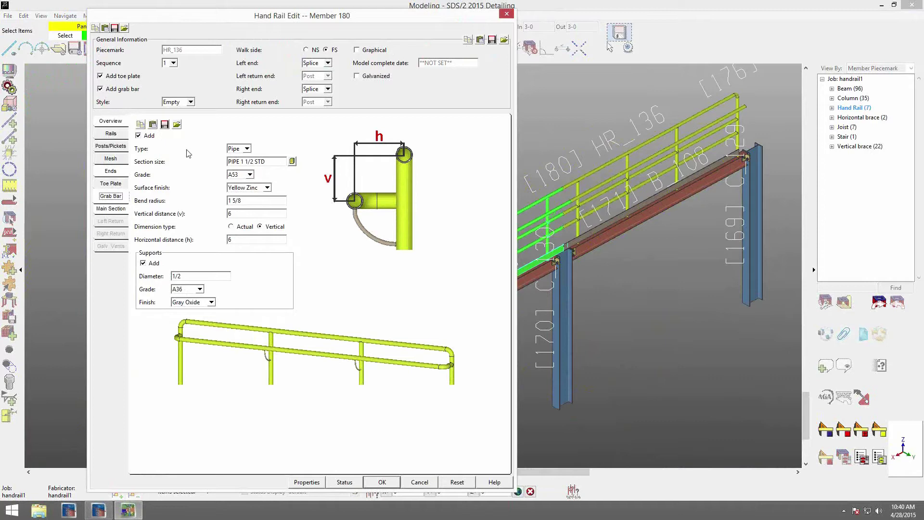
pyautogui.click(245, 149)
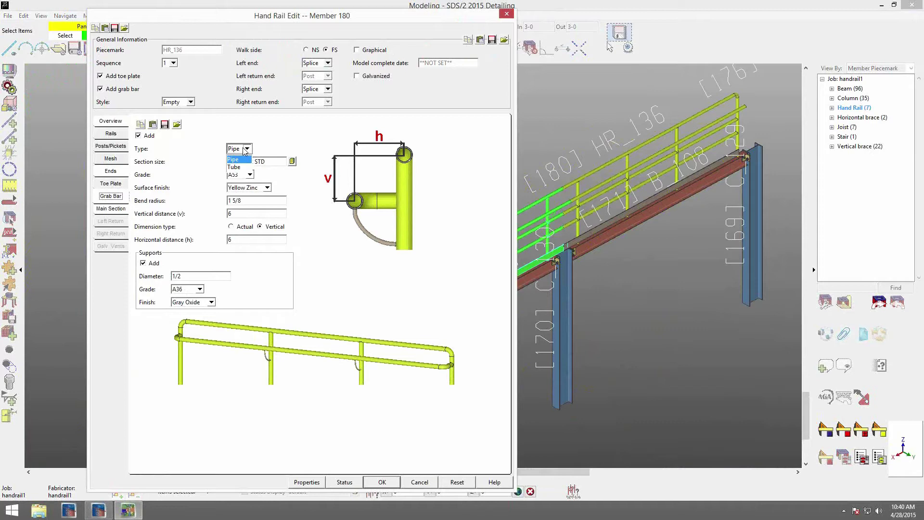
pyautogui.click(153, 175)
# - Add a grab bar splice connection at both ends of HR_136, with Pipe as the left end's connection type
pyautogui.click(108, 172)
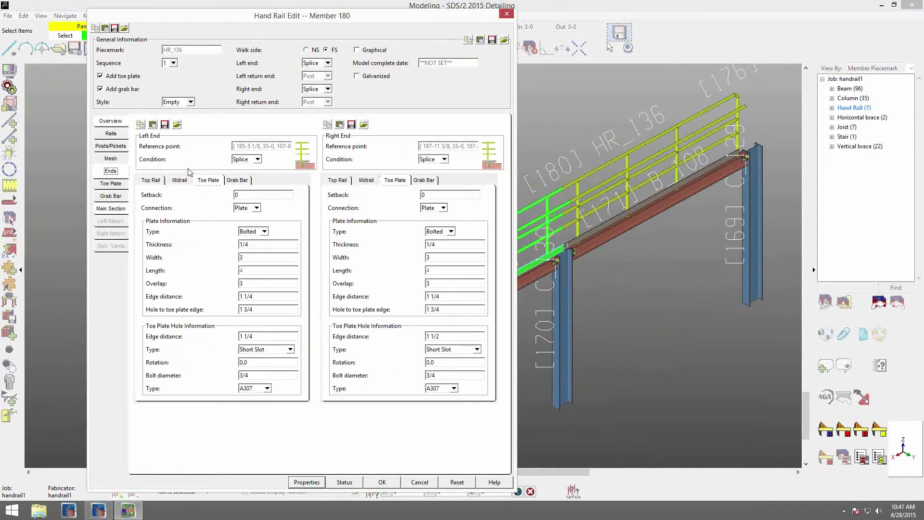
pyautogui.click(244, 182)
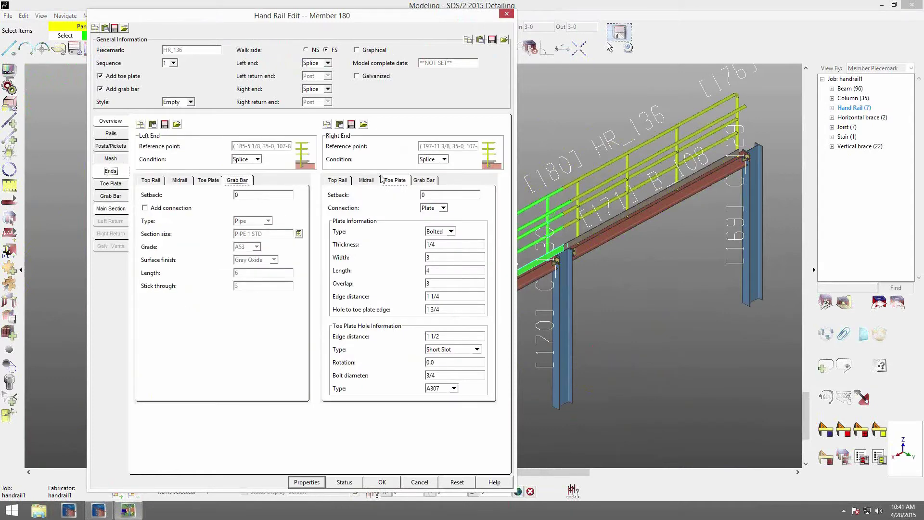
pyautogui.click(431, 182)
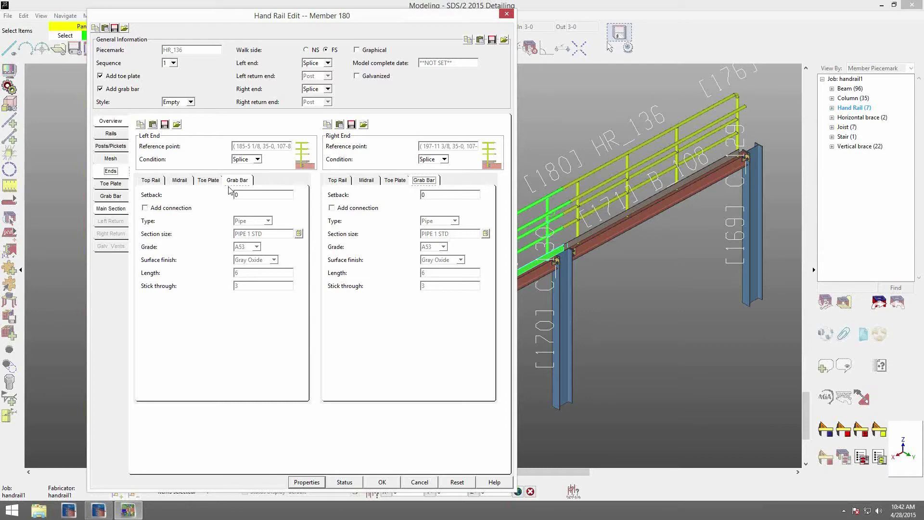
pyautogui.click(157, 208)
pyautogui.click(331, 210)
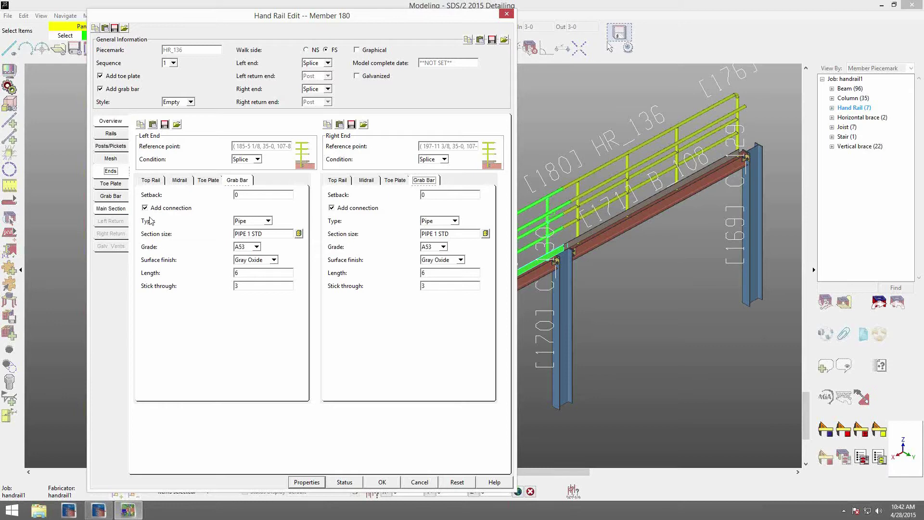
pyautogui.click(260, 223)
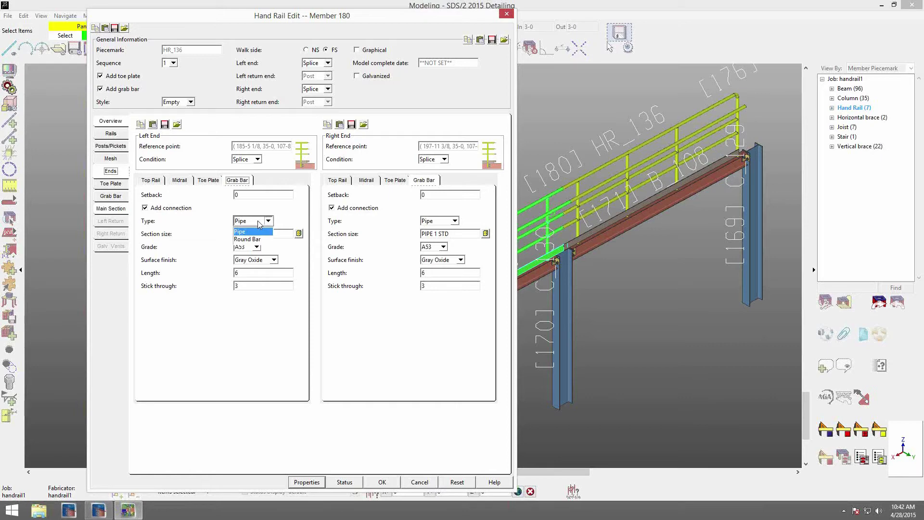
pyautogui.click(254, 232)
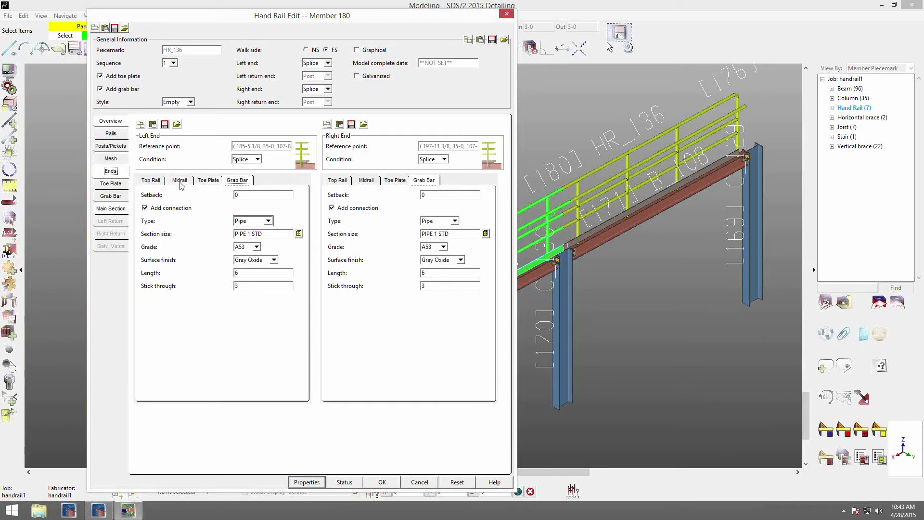
# - Add splice connections to the top rail and midrails at both ends of HR_136 and apply the edit
pyautogui.click(151, 180)
pyautogui.click(151, 208)
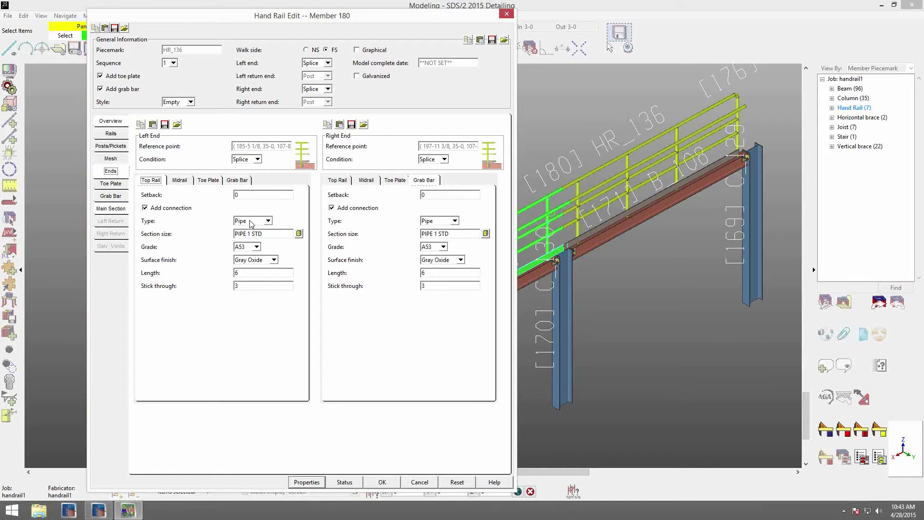
pyautogui.click(182, 180)
pyautogui.click(149, 209)
pyautogui.click(332, 180)
pyautogui.click(363, 209)
pyautogui.click(362, 183)
pyautogui.click(347, 208)
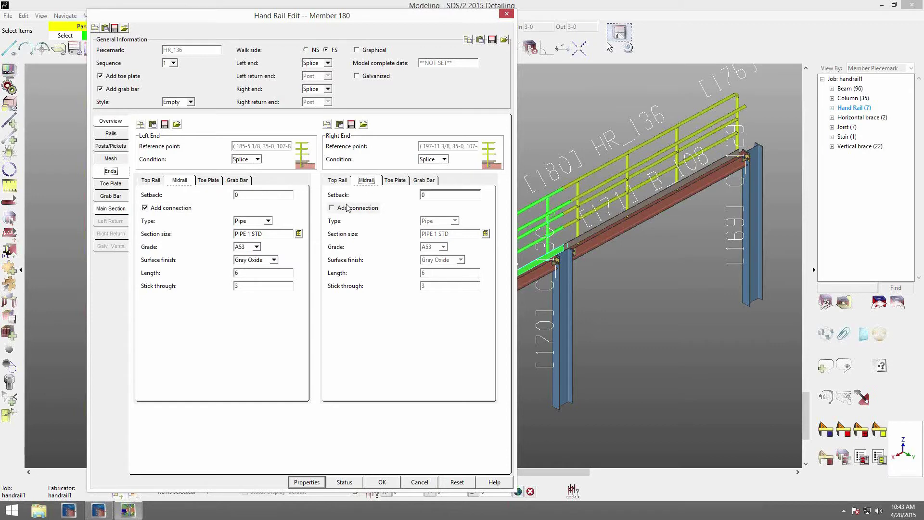
pyautogui.press('Return')
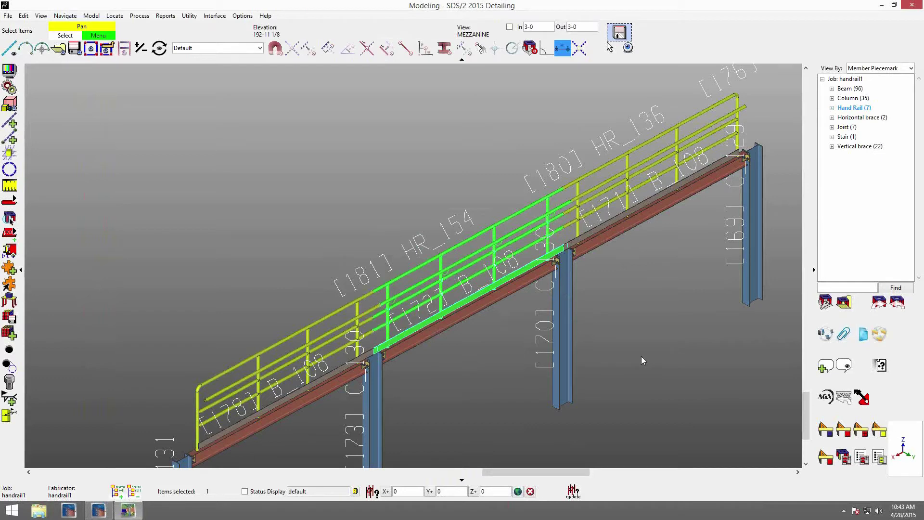
# - Display the handrails on either side of HR_136 as stick and inspect the exposed connection pipes at both of its ends
pyautogui.click(659, 324)
pyautogui.scroll(2, 305, 320)
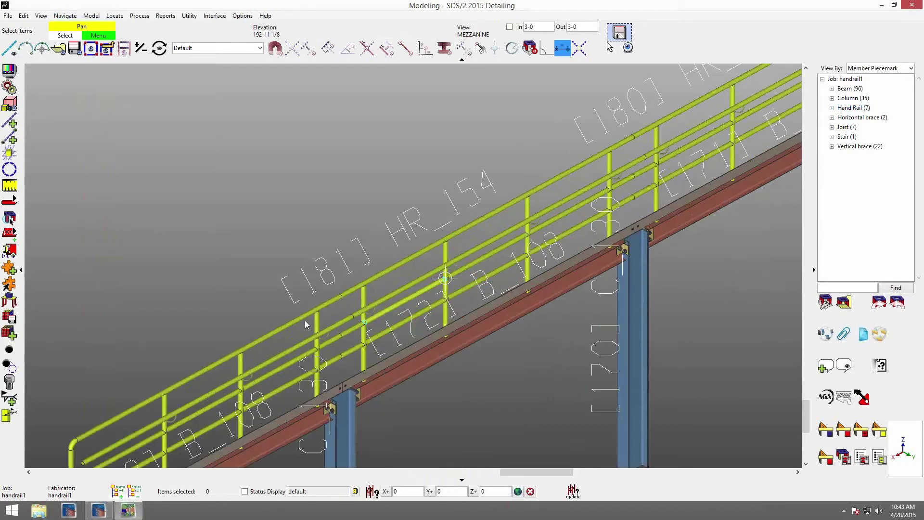
pyautogui.click(302, 316)
pyautogui.click(655, 119)
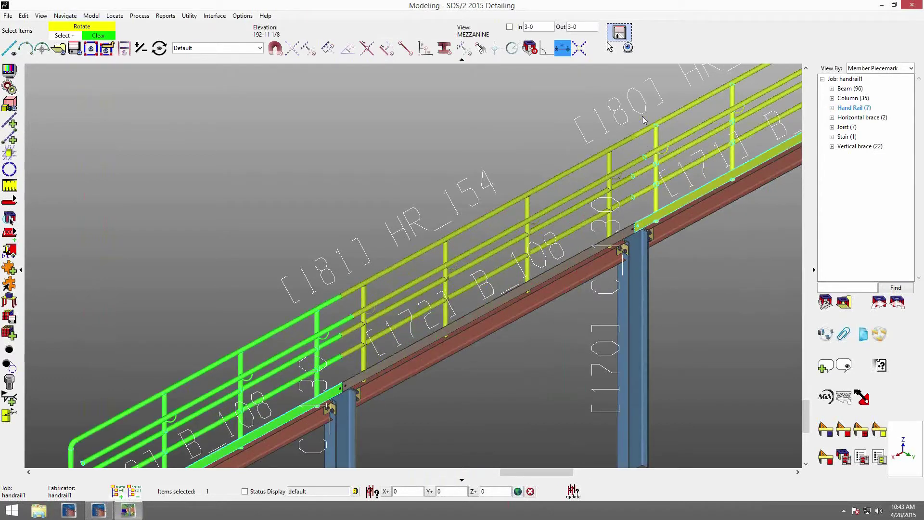
pyautogui.rightClick(500, 121)
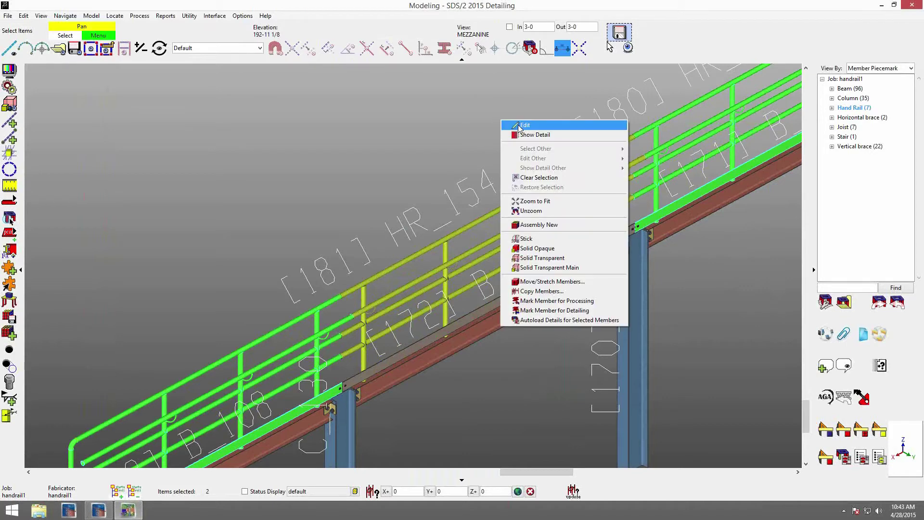
pyautogui.click(526, 238)
pyautogui.scroll(3, 348, 328)
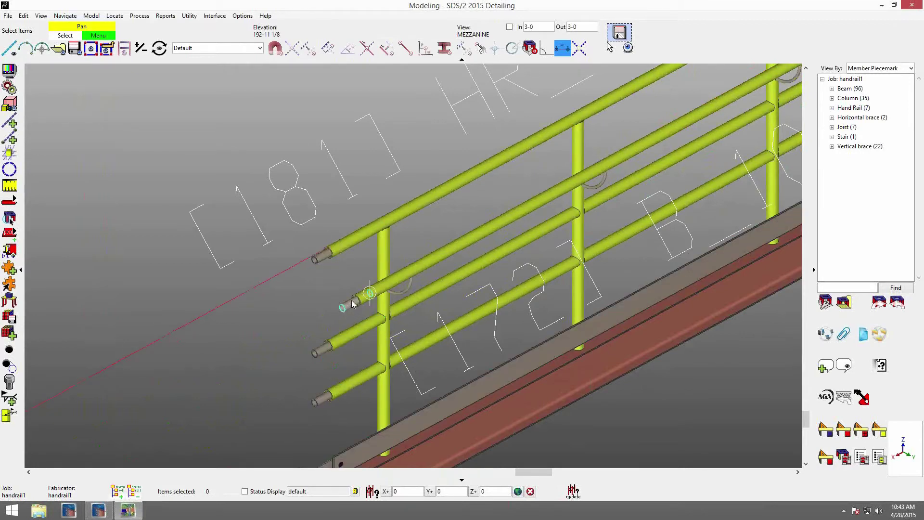
pyautogui.scroll(-3, 344, 307)
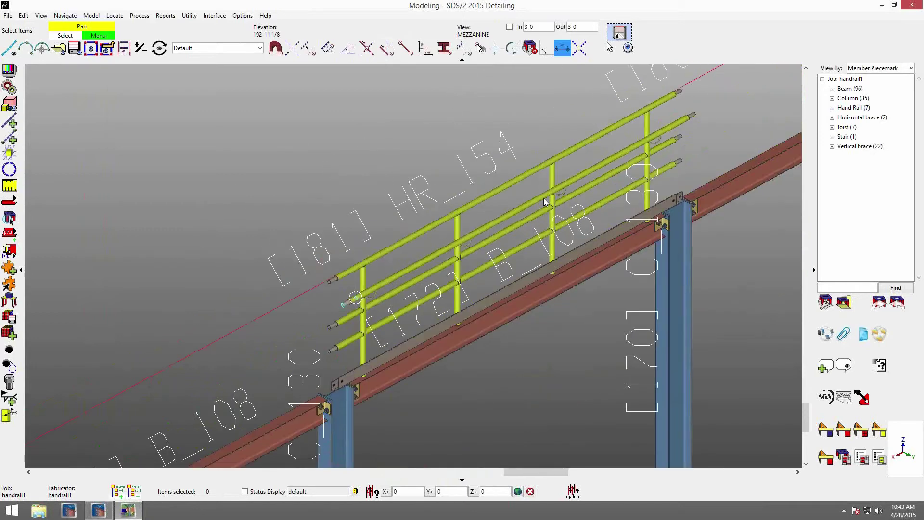
pyautogui.scroll(-1, 491, 212)
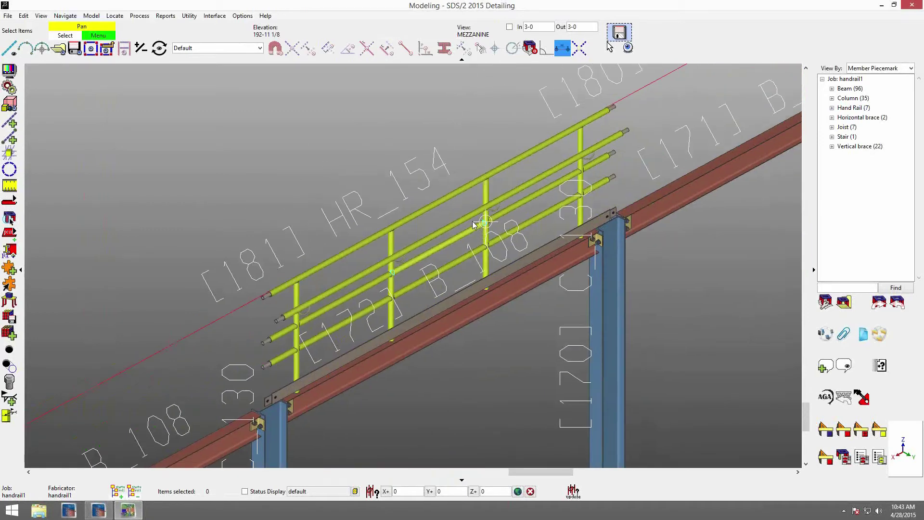
pyautogui.scroll(-2, 417, 206)
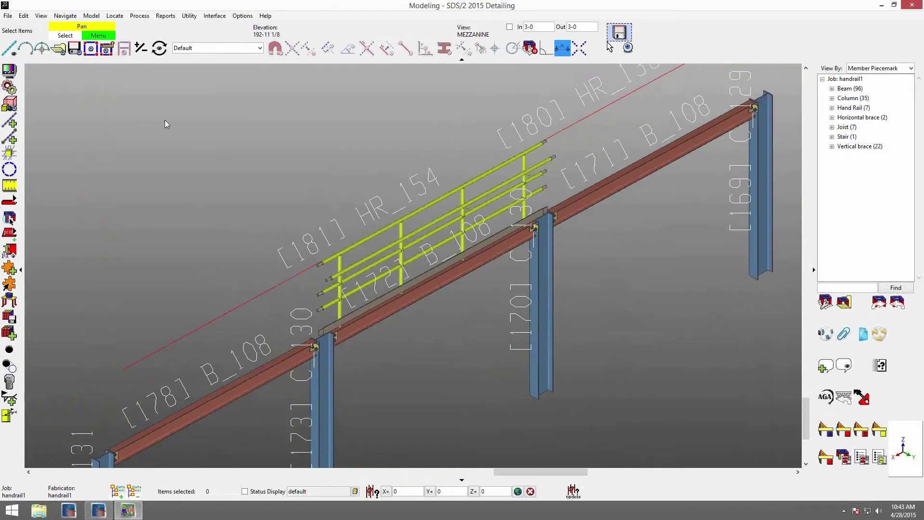
# - Reopen the MEZZANINE erection view, turn off its In/Out depth limit and bring the stair into a 3D view
pyautogui.click(60, 50)
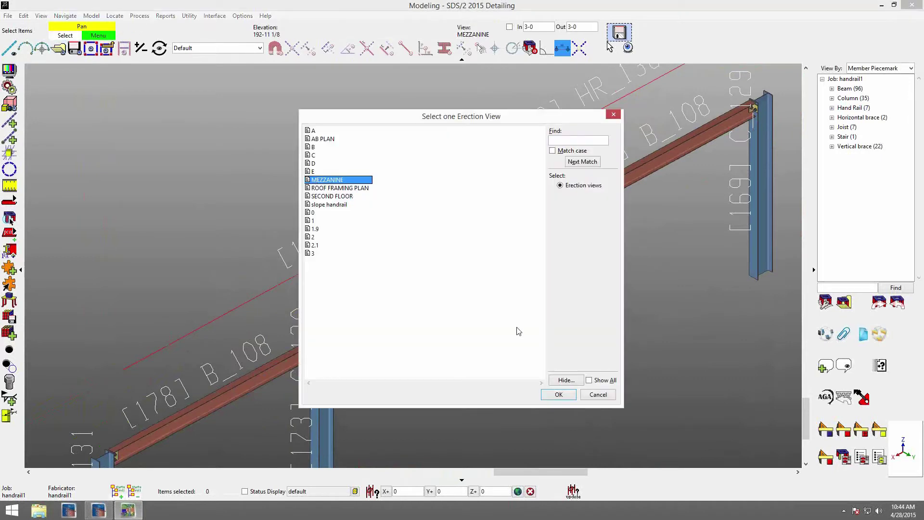
pyautogui.press('Return')
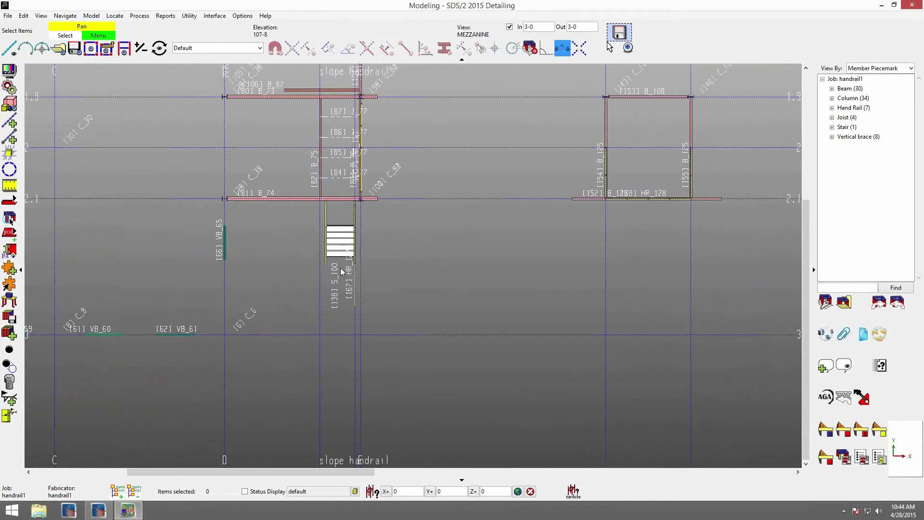
pyautogui.scroll(4, 339, 267)
pyautogui.click(510, 27)
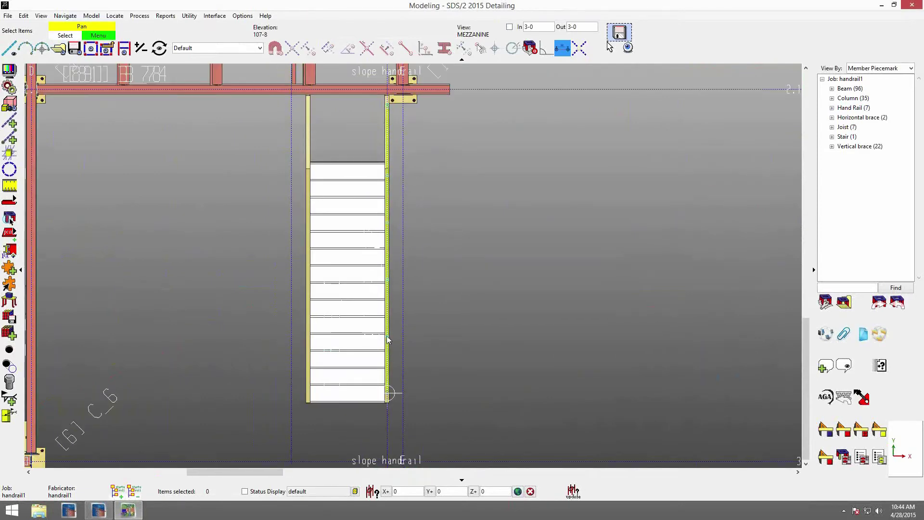
pyautogui.keyDown('shift'); pyautogui.moveTo(377, 339); pyautogui.dragTo(305, 250, button='middle'); pyautogui.keyUp('shift')
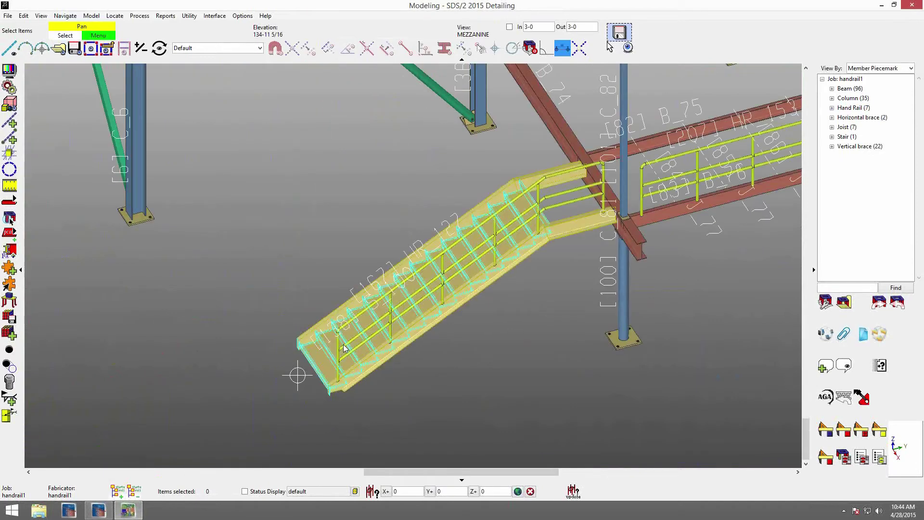
# - Open stair handrail HR_127 for editing, add a grab bar to it and bring up its grab bar settings
pyautogui.doubleClick(516, 202)
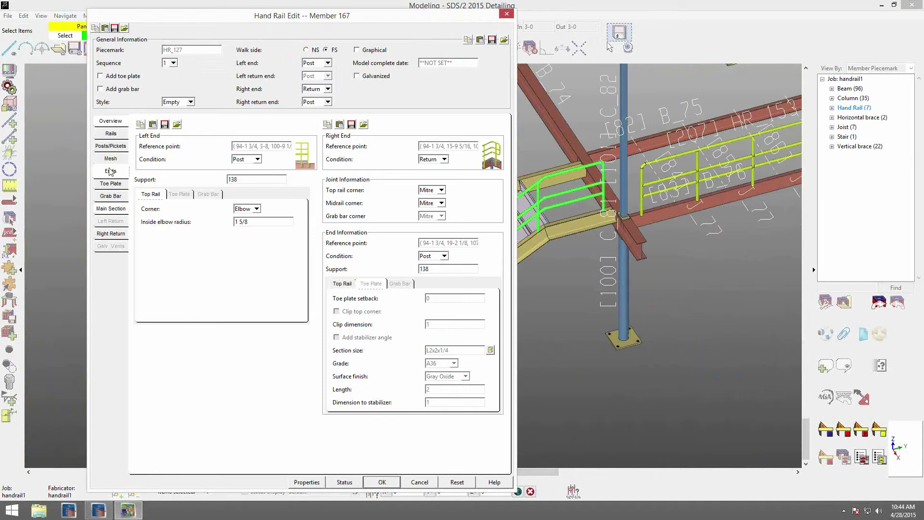
pyautogui.click(112, 91)
pyautogui.click(110, 197)
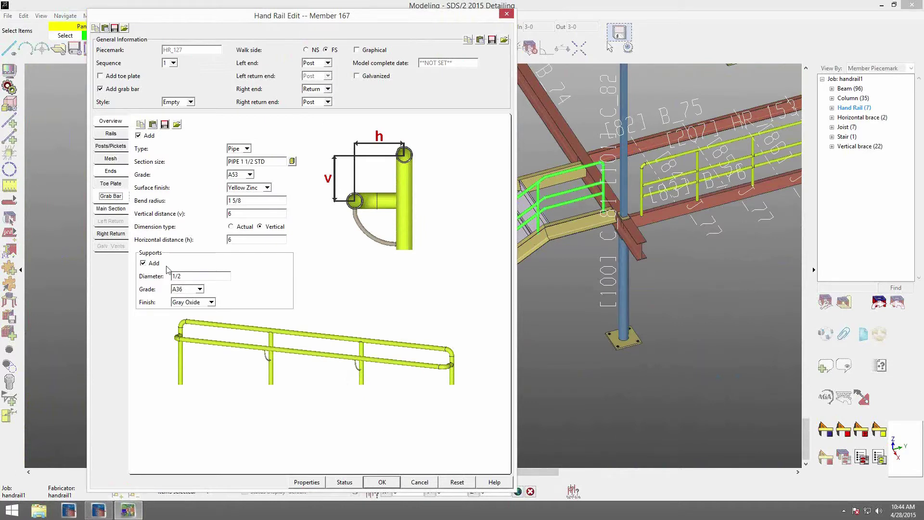
# - Set the left end condition of HR_127's grab bar to Return to Post with an Elbow corner and apply the edit
pyautogui.click(115, 174)
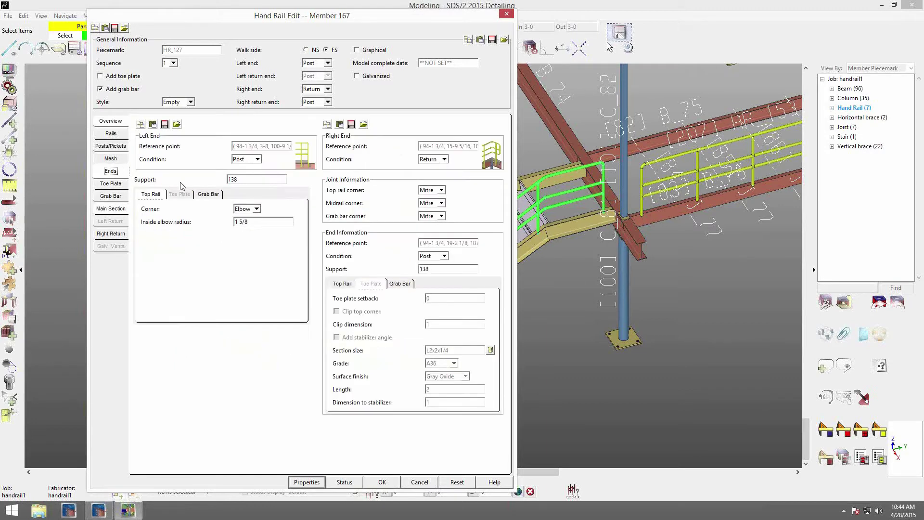
pyautogui.click(214, 197)
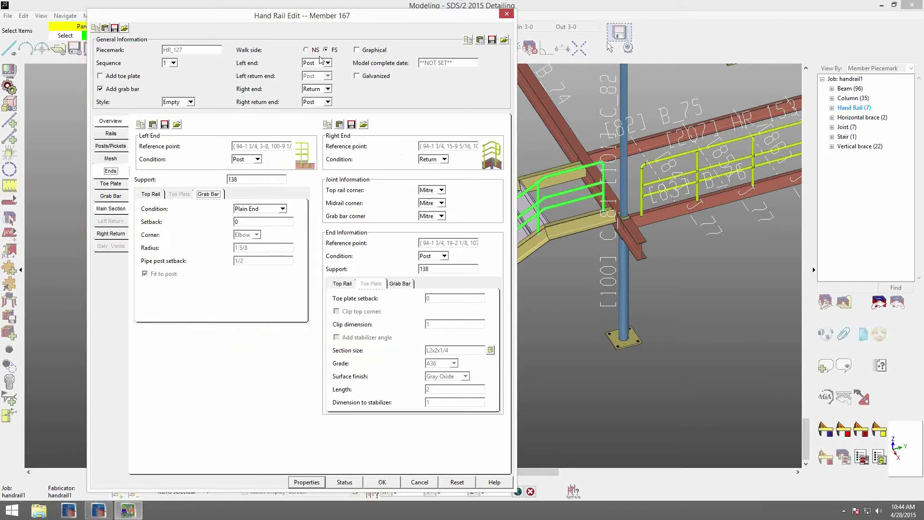
pyautogui.click(283, 210)
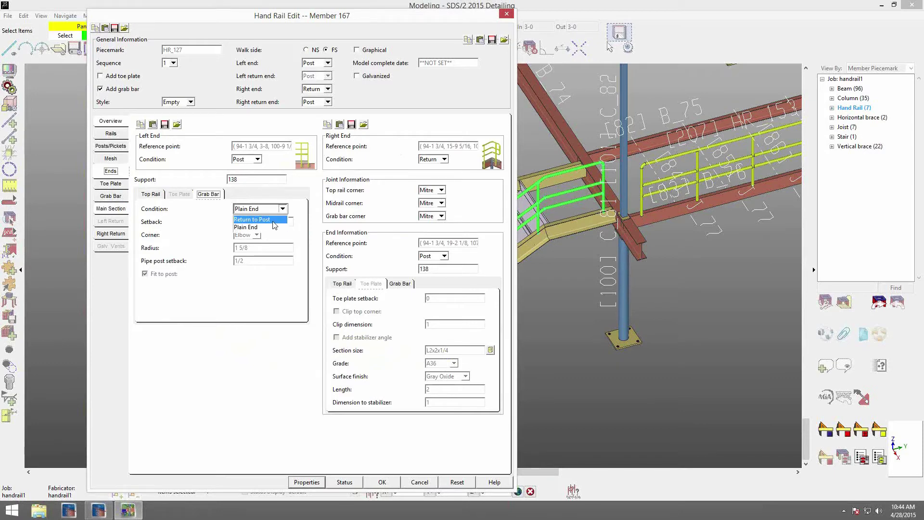
pyautogui.click(273, 220)
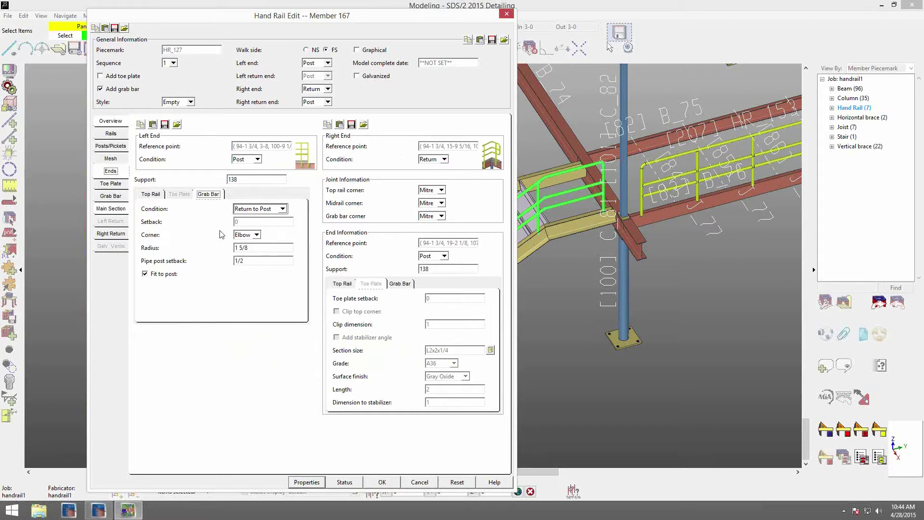
pyautogui.click(400, 284)
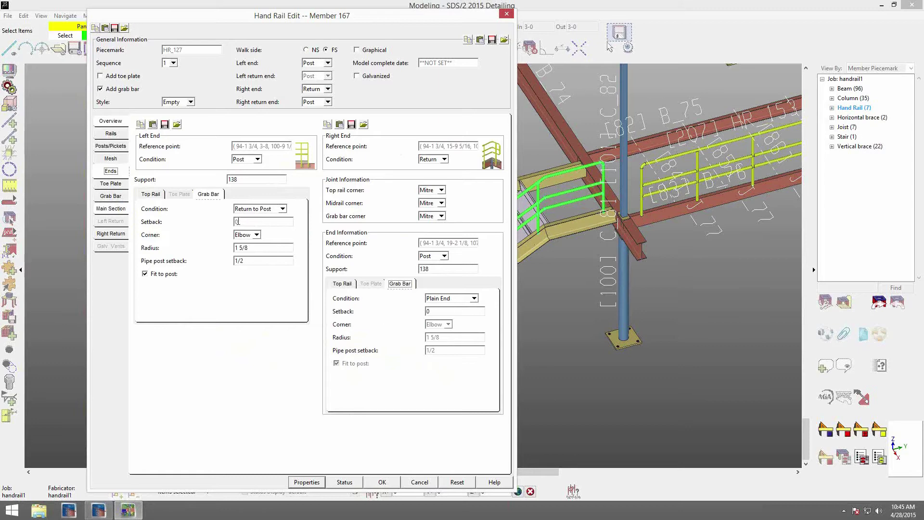
pyautogui.click(256, 236)
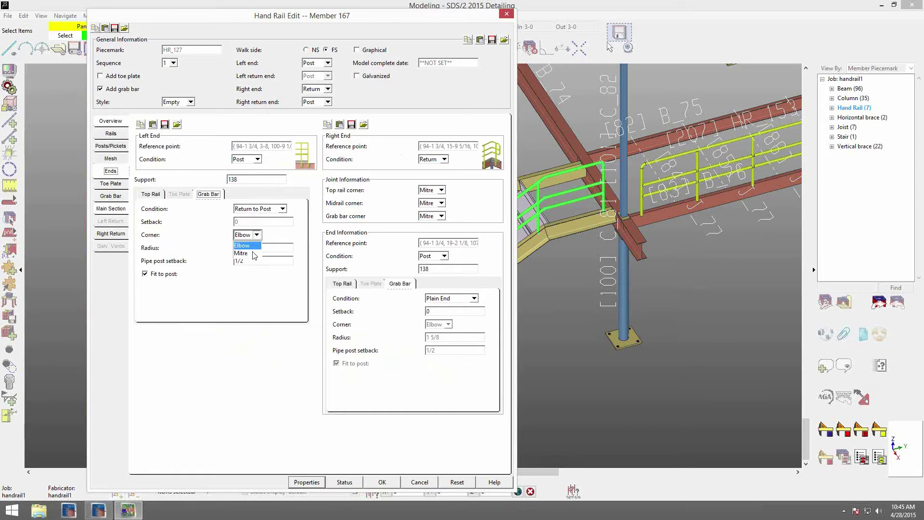
pyautogui.click(246, 245)
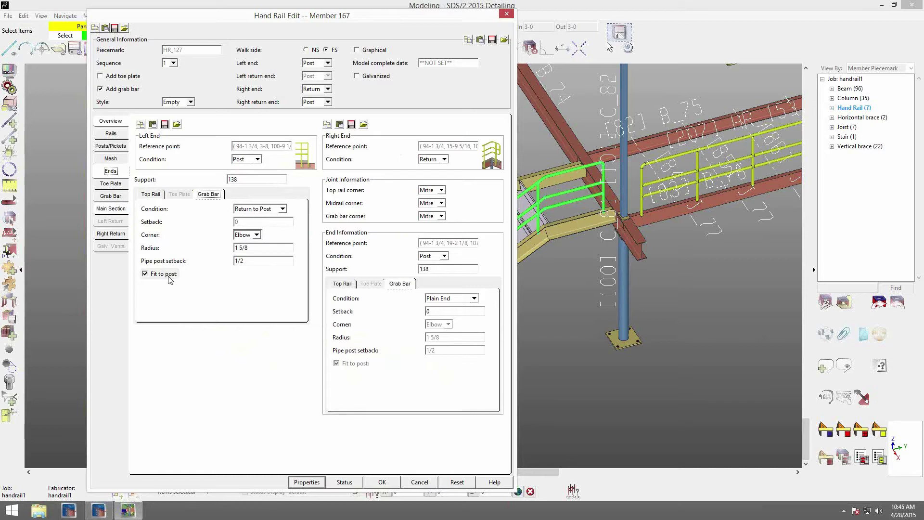
pyautogui.click(384, 483)
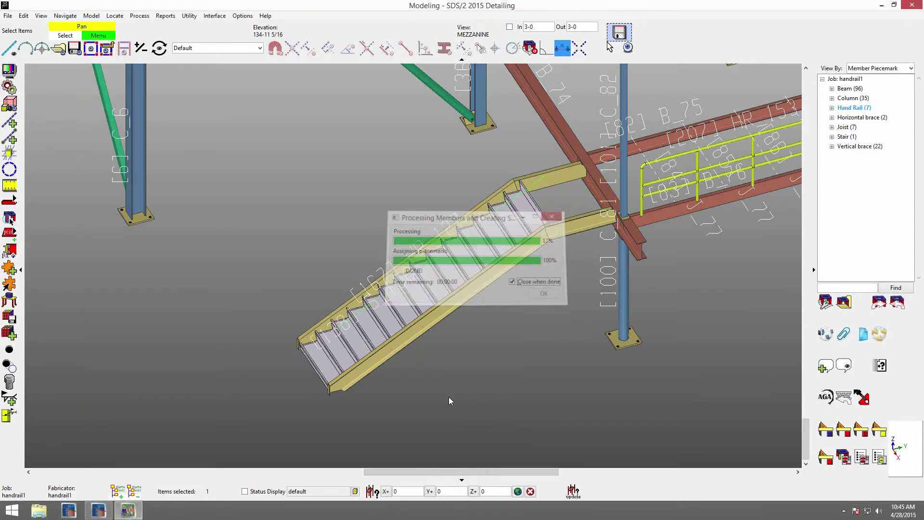
# - Inspect HR_127's new grab bar in 3D, including both of its ends and the curved supports at the posts
pyautogui.click(313, 240)
pyautogui.scroll(4, 343, 335)
pyautogui.scroll(2, 332, 329)
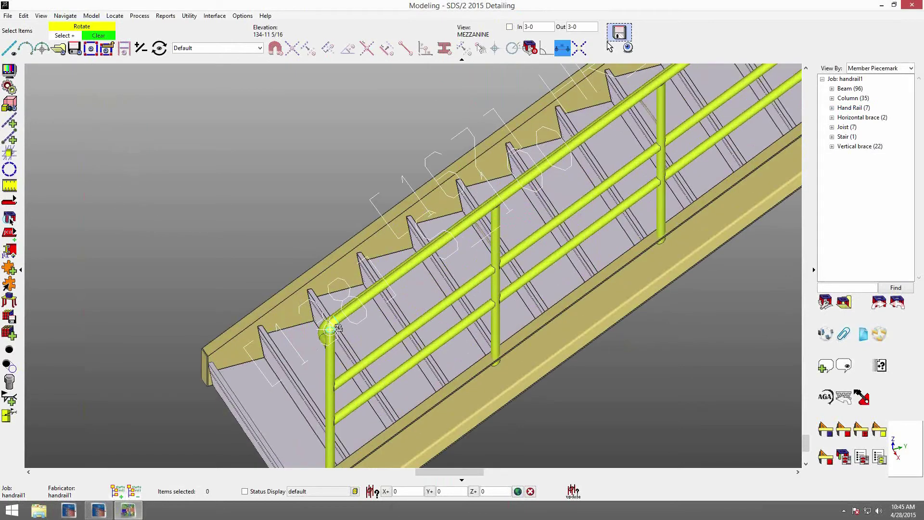
pyautogui.keyDown('shift'); pyautogui.moveTo(339, 328); pyautogui.dragTo(313, 335, button='middle'); pyautogui.keyUp('shift')
pyautogui.scroll(-4, 334, 190)
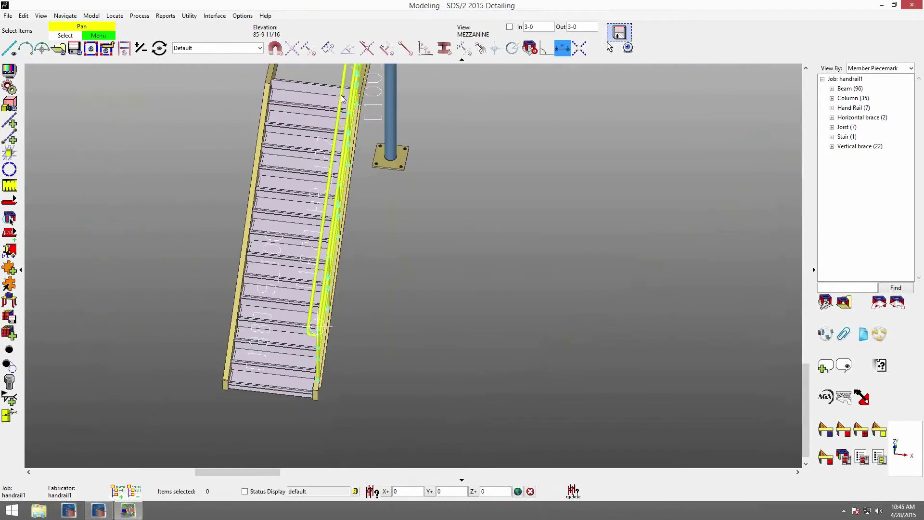
pyautogui.scroll(3, 392, 81)
pyautogui.scroll(3, 391, 81)
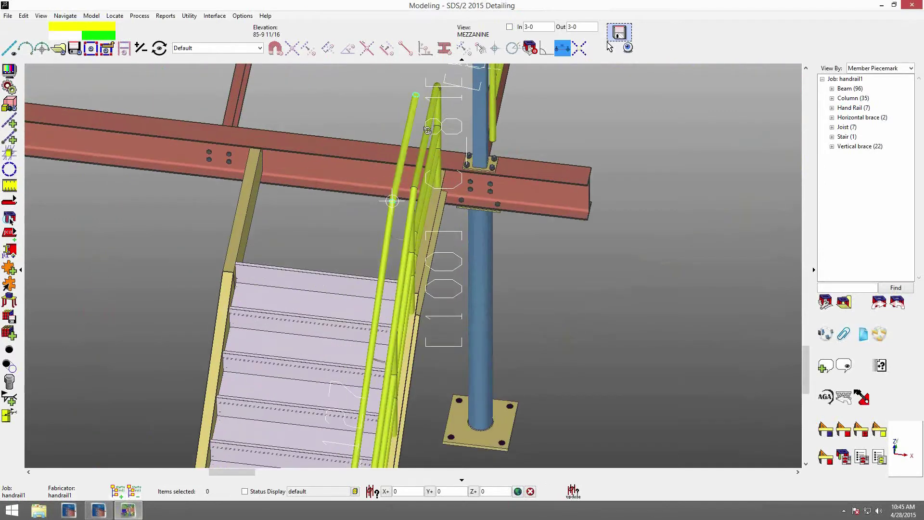
pyautogui.keyDown('shift'); pyautogui.moveTo(427, 130); pyautogui.dragTo(389, 100, button='middle'); pyautogui.keyUp('shift')
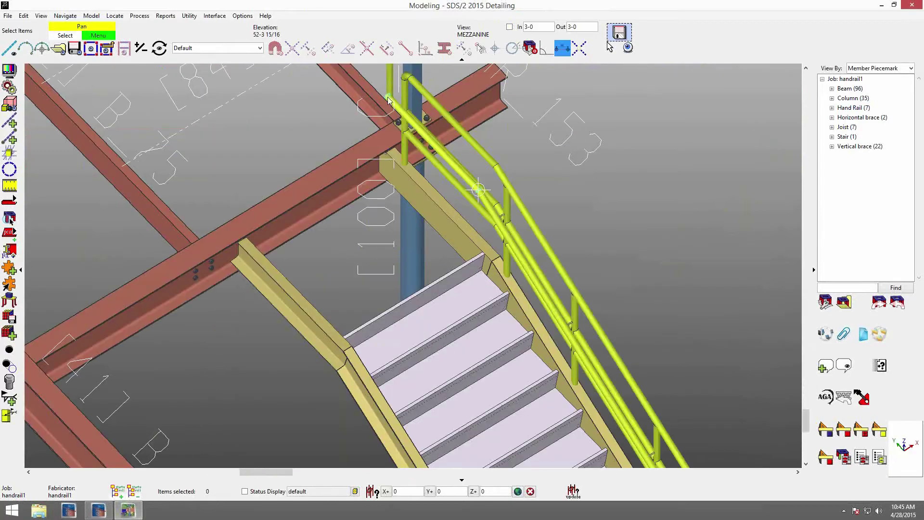
pyautogui.moveTo(458, 211); pyautogui.dragTo(647, 361, button='middle')
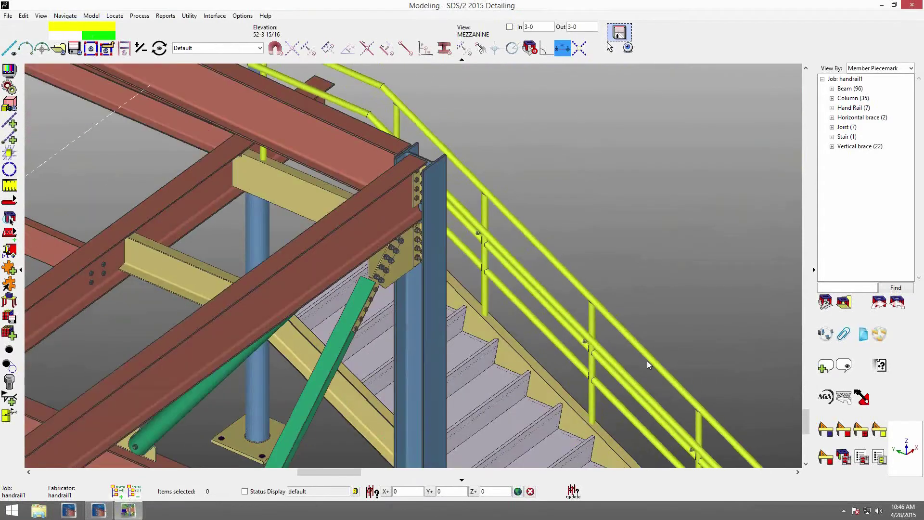
pyautogui.scroll(10, 486, 288)
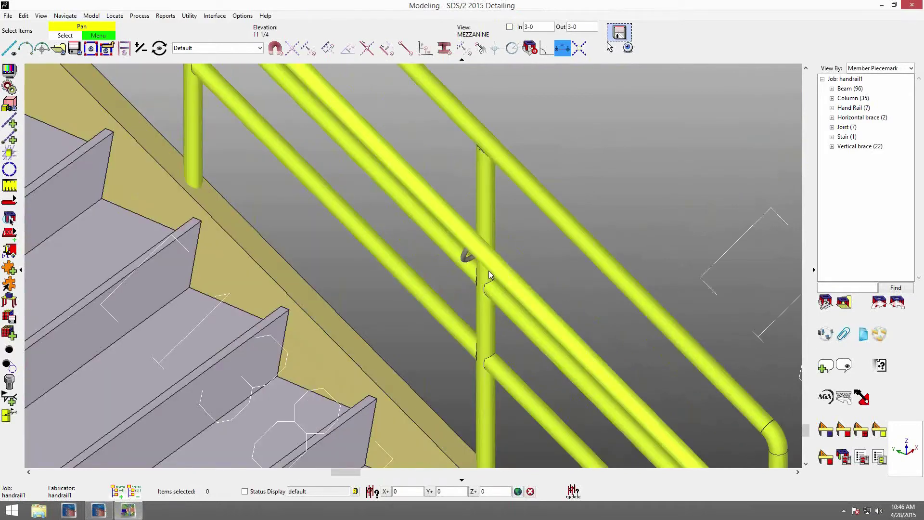
pyautogui.moveTo(489, 271)
pyautogui.keyDown('shift'); pyautogui.mouseDown(button='middle')
pyautogui.moveTo(510, 254)
pyautogui.moveTo(497, 258)
pyautogui.mouseUp(button='middle'); pyautogui.keyUp('shift')
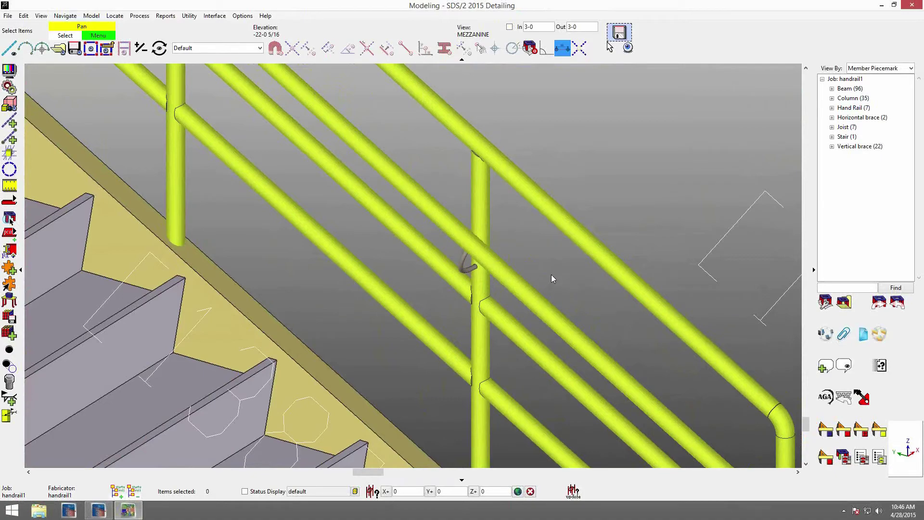
pyautogui.scroll(-5, 537, 272)
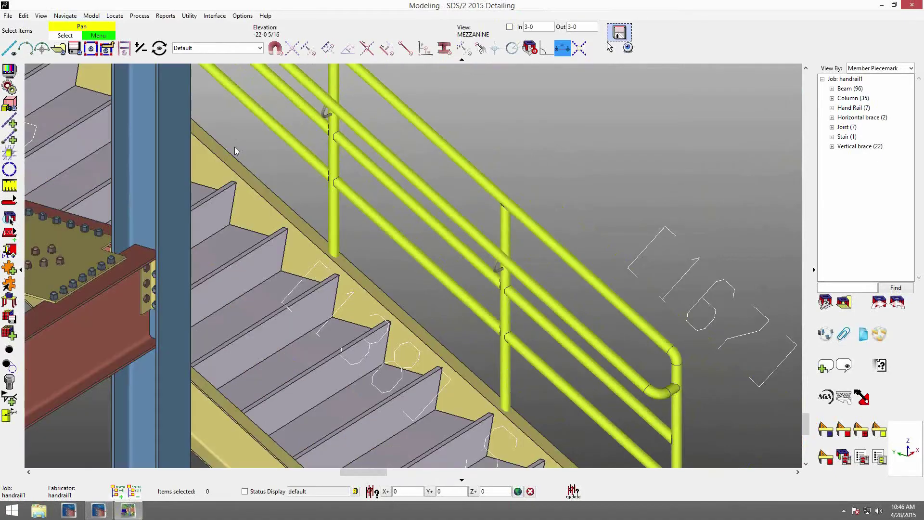
pyautogui.scroll(3, 535, 270)
pyautogui.scroll(-5, 524, 268)
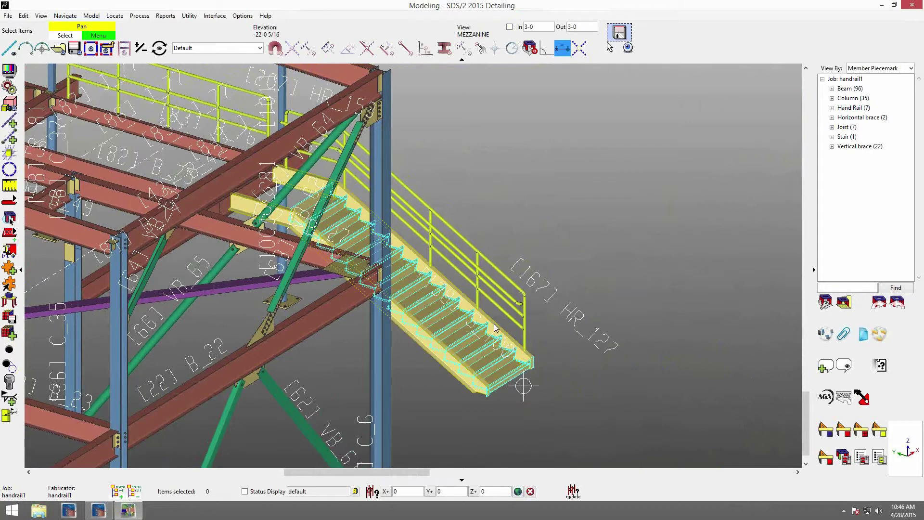
# - Switch to the slope handrail erection view
pyautogui.click(66, 51)
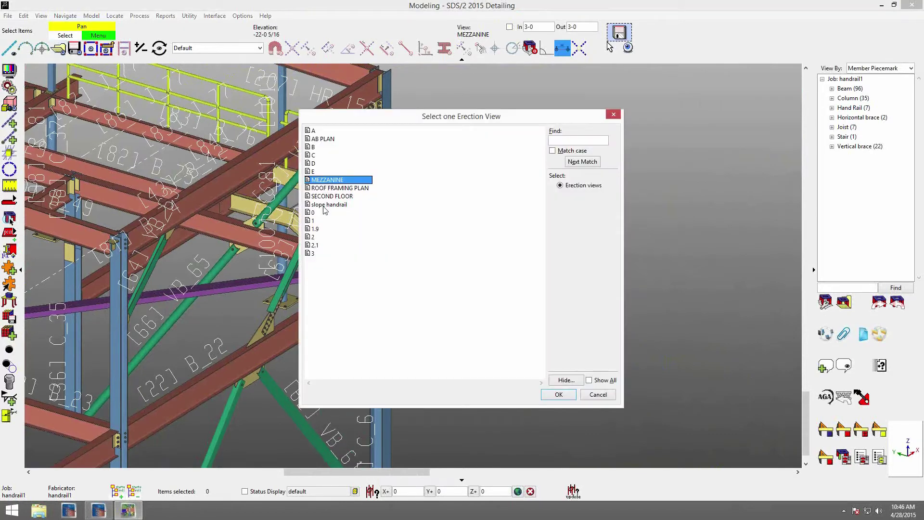
pyautogui.click(327, 205)
pyautogui.click(558, 395)
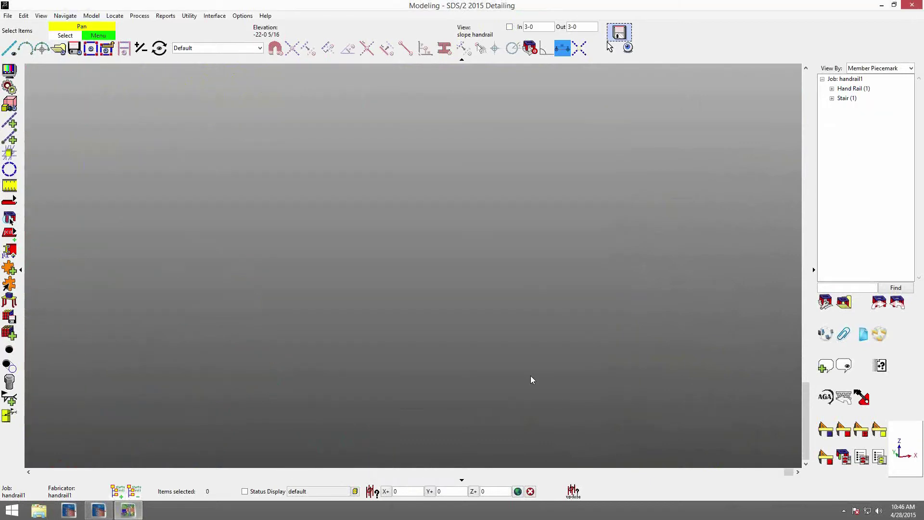
pyautogui.moveTo(464, 351); pyautogui.dragTo(501, 328, button='middle')
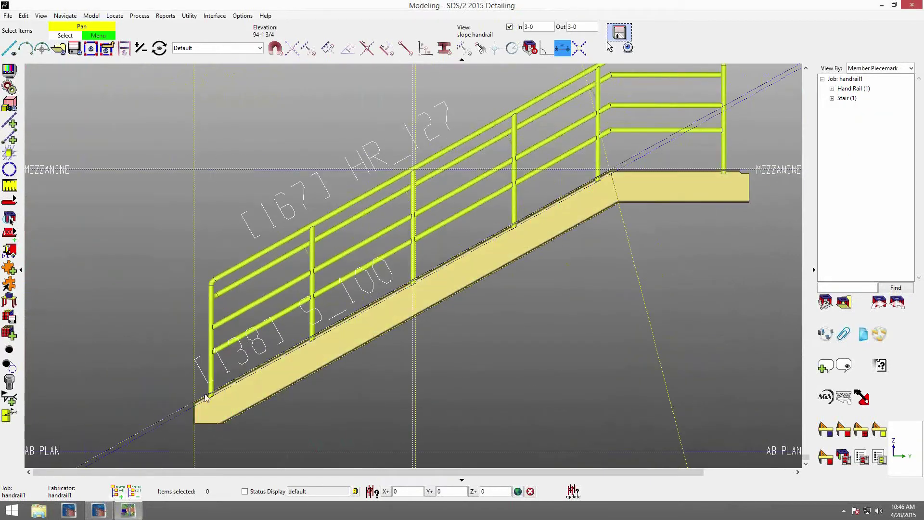
# - Examine where HR_127's posts meet the stair stringer and measure how far a post base sits from the stringer's top
pyautogui.scroll(2, 205, 395)
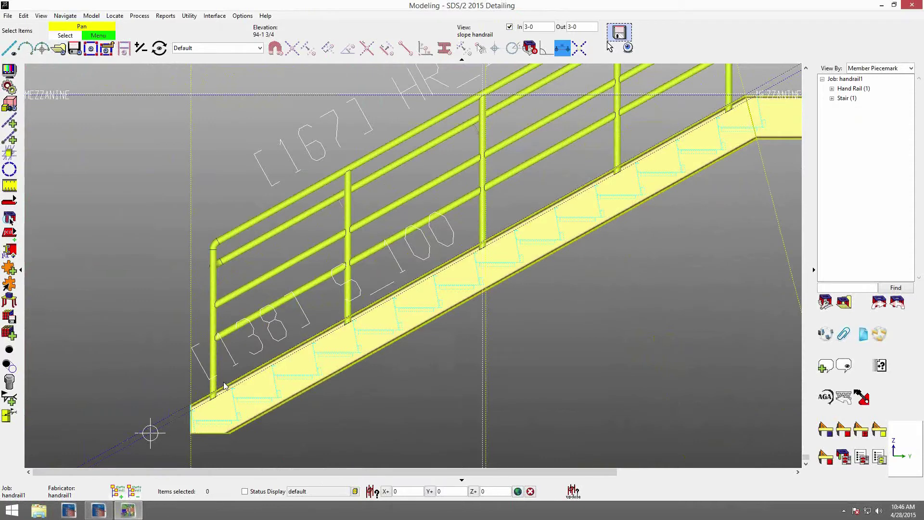
pyautogui.scroll(-1, 231, 382)
pyautogui.scroll(-2, 231, 382)
pyautogui.scroll(4, 370, 321)
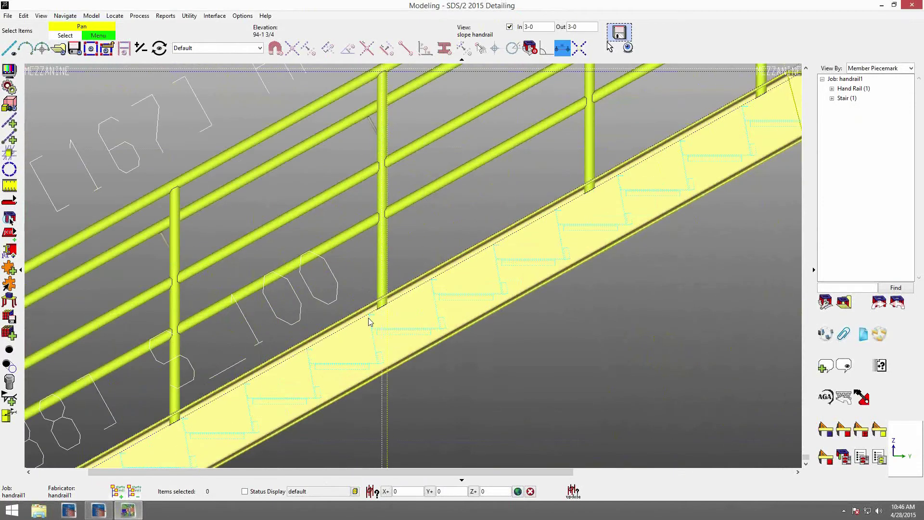
pyautogui.scroll(2, 369, 321)
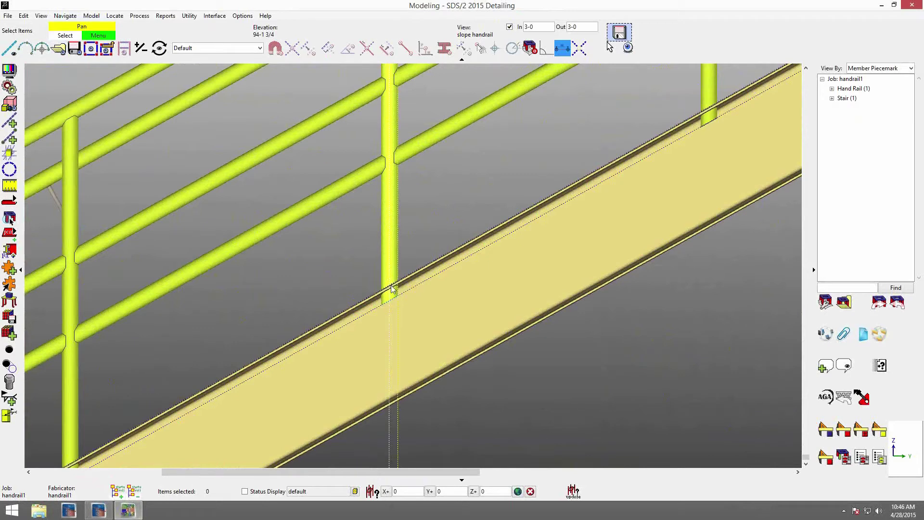
pyautogui.scroll(-1, 387, 292)
pyautogui.scroll(-1, 387, 292)
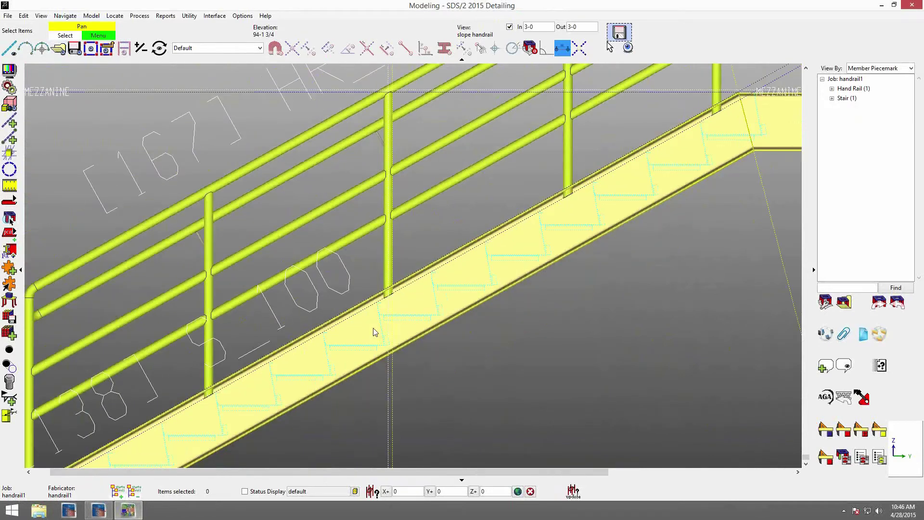
pyautogui.middleClick(390, 293)
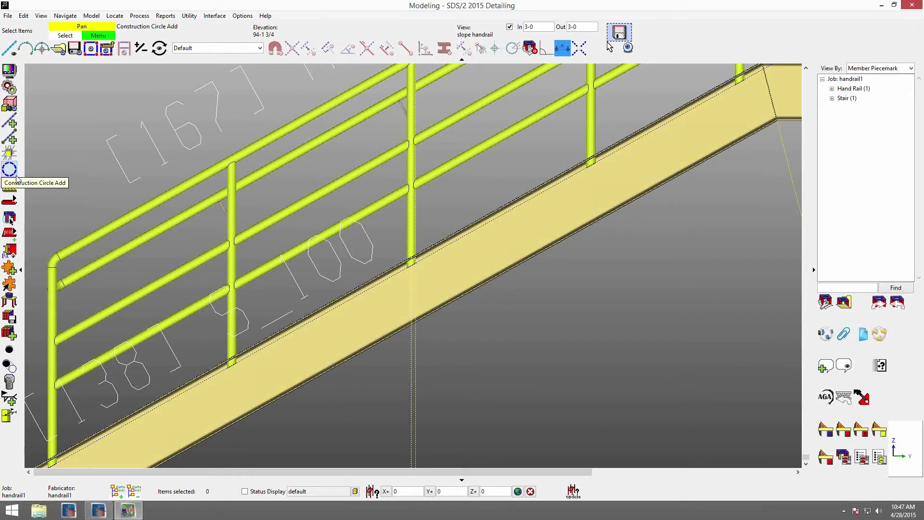
pyautogui.click(10, 188)
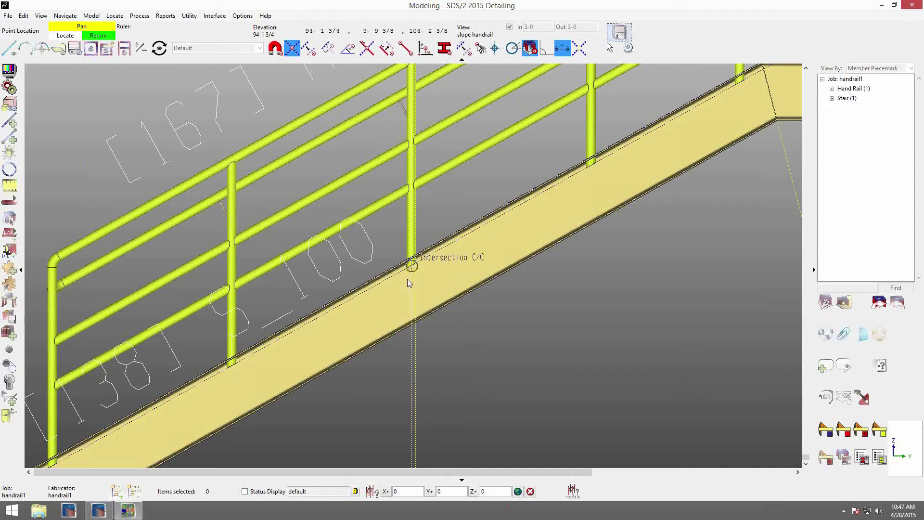
pyautogui.click(406, 252)
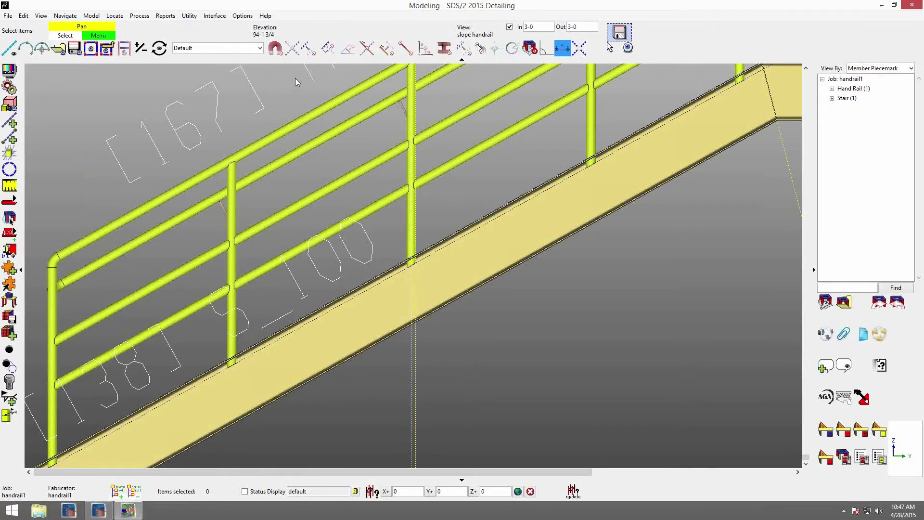
# - Reopen HR_127 for editing and set the main section connection's top of support distance to 1 3/4
pyautogui.doubleClick(314, 110)
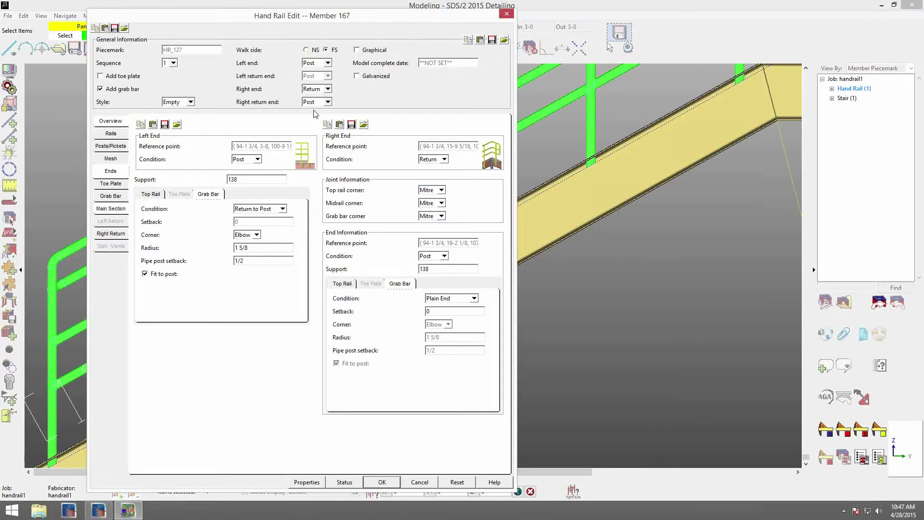
pyautogui.click(111, 122)
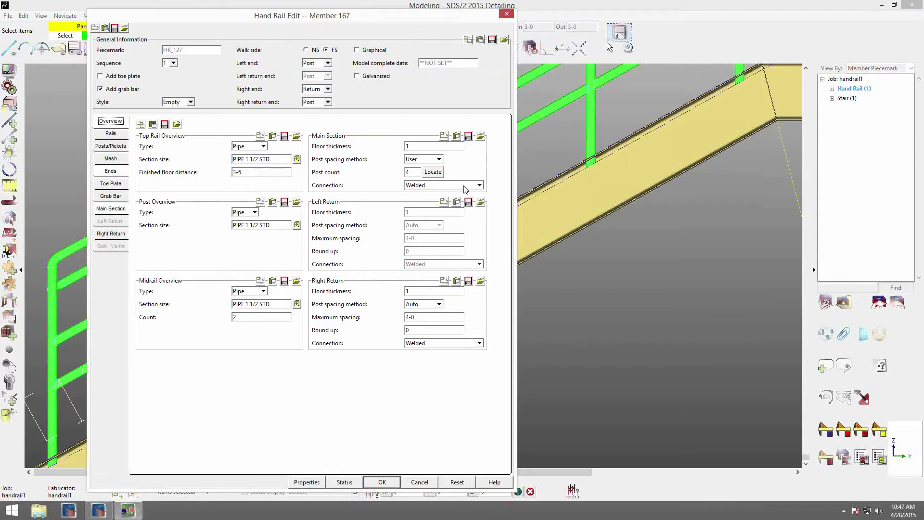
pyautogui.click(110, 209)
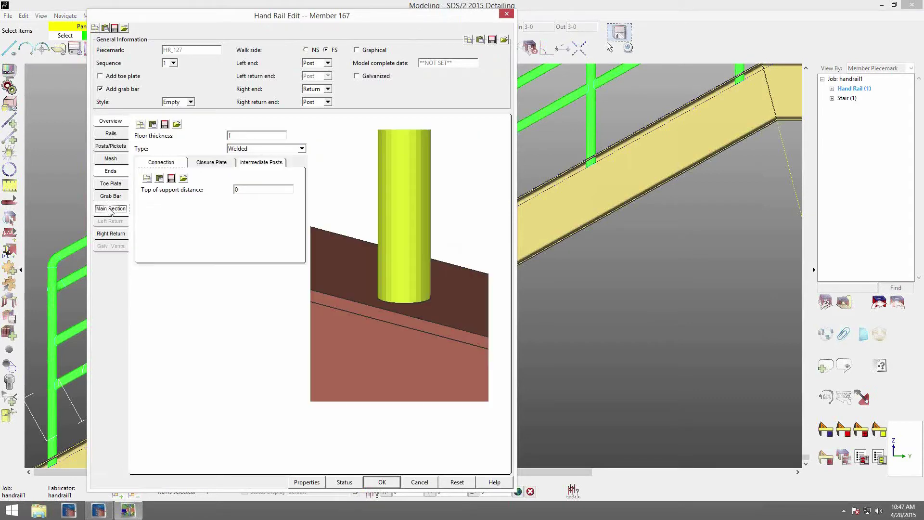
pyautogui.click(164, 165)
pyautogui.doubleClick(243, 190)
pyautogui.write('1')
pyautogui.doubleClick(275, 191)
pyautogui.click(275, 190)
pyautogui.write('3/4')
# - Set the right return connection's top of support distance to 1 3/4 and apply the edit to HR_127
pyautogui.click(110, 235)
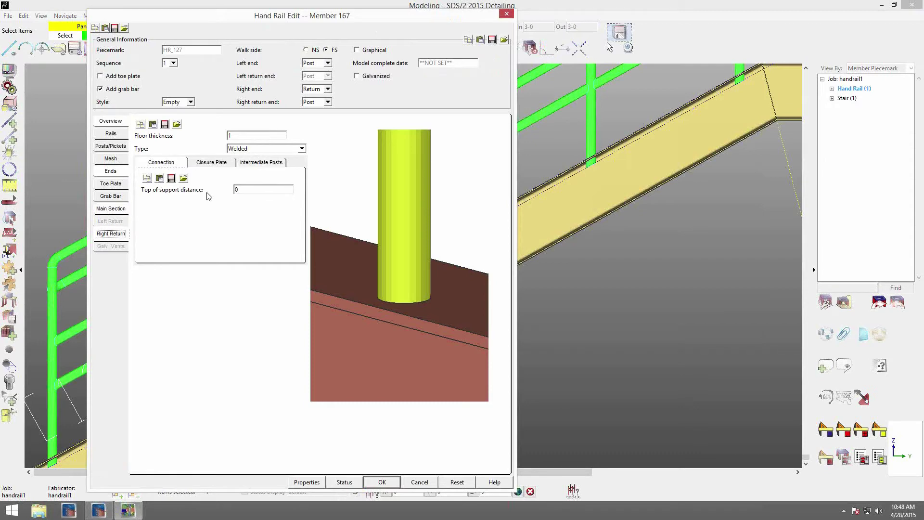
pyautogui.doubleClick(245, 190)
pyautogui.write('1 3/4')
pyautogui.click(382, 481)
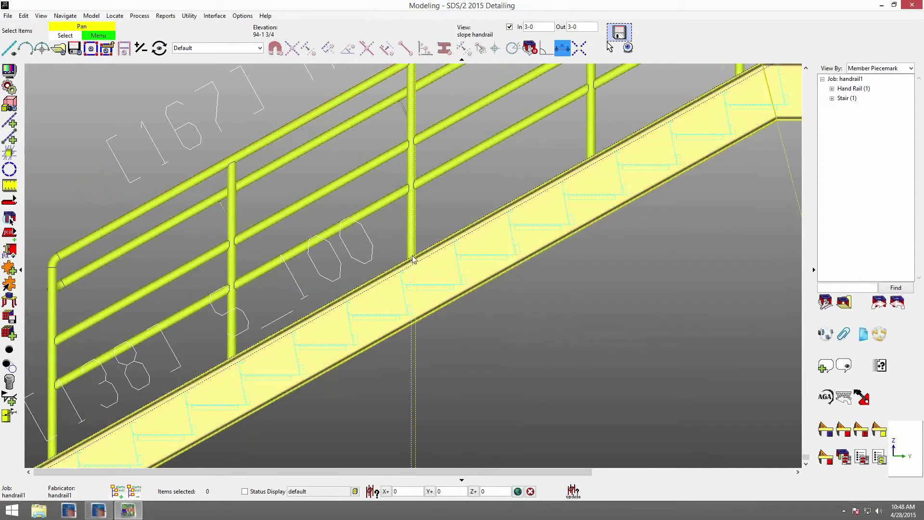
pyautogui.scroll(-2, 413, 256)
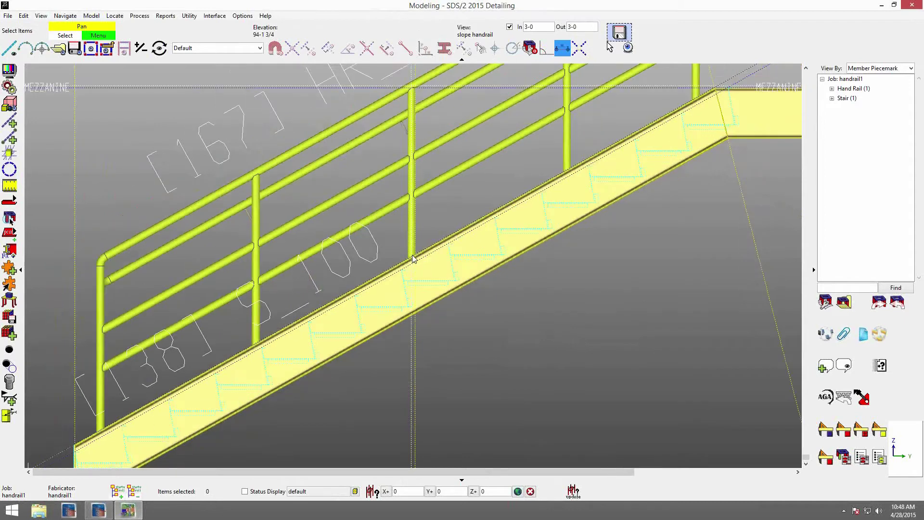
# - Reopen HR_127 for editing and change the main section and right return connections to Base Plate
pyautogui.moveTo(504, 205); pyautogui.dragTo(435, 252, button='middle')
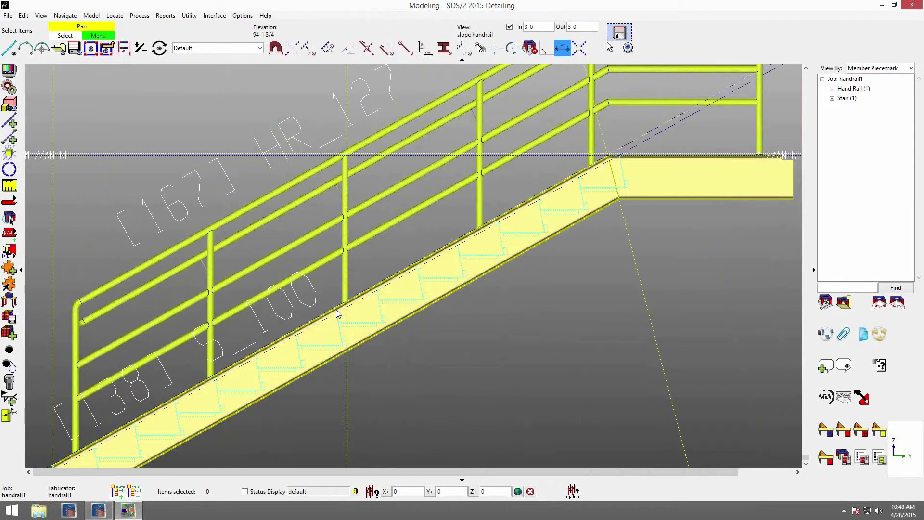
pyautogui.moveTo(348, 285); pyautogui.dragTo(374, 260, button='middle')
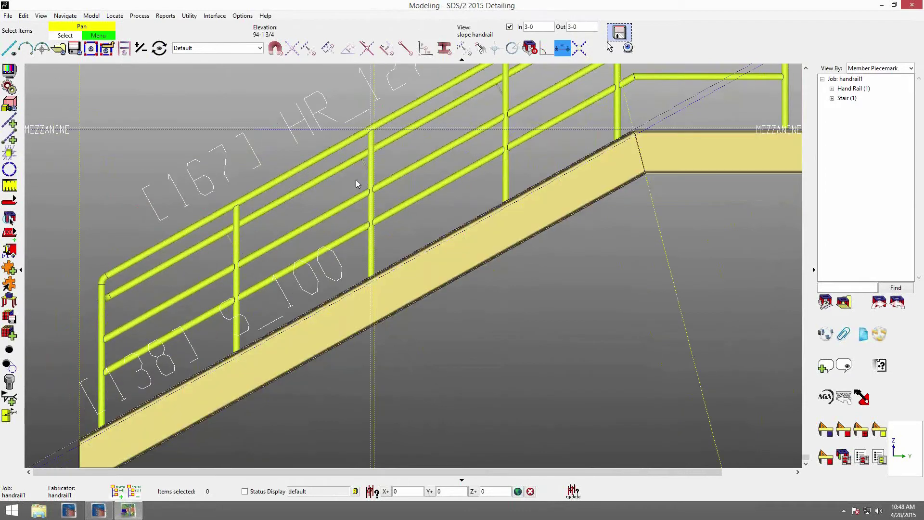
pyautogui.doubleClick(347, 140)
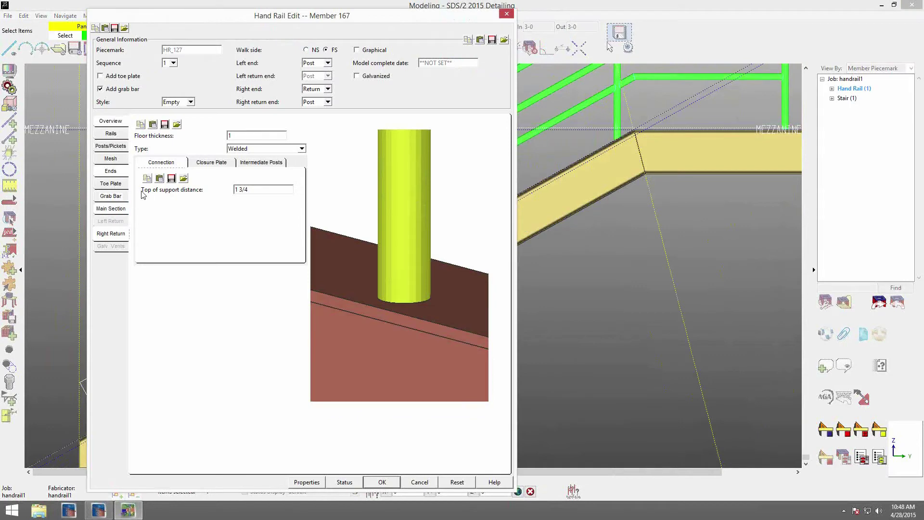
pyautogui.click(107, 123)
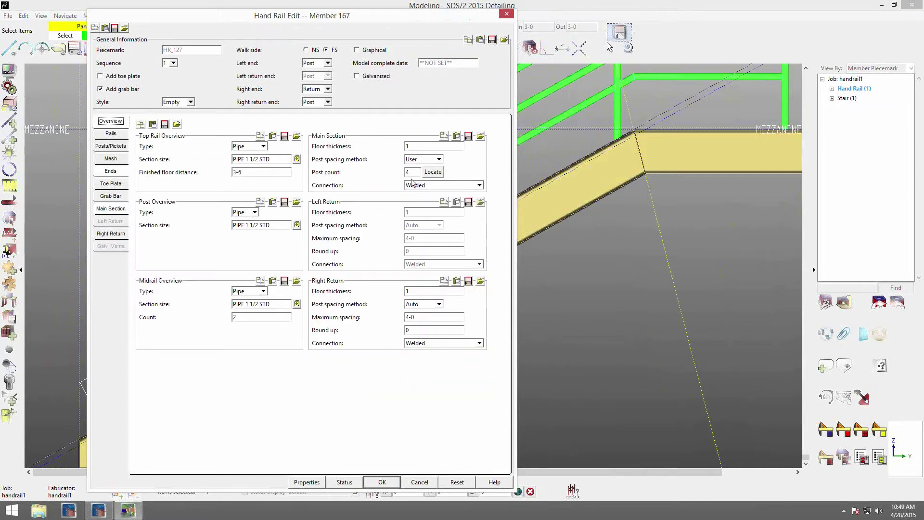
pyautogui.click(480, 185)
pyautogui.scroll(1, 462, 207)
pyautogui.click(458, 198)
pyautogui.click(479, 343)
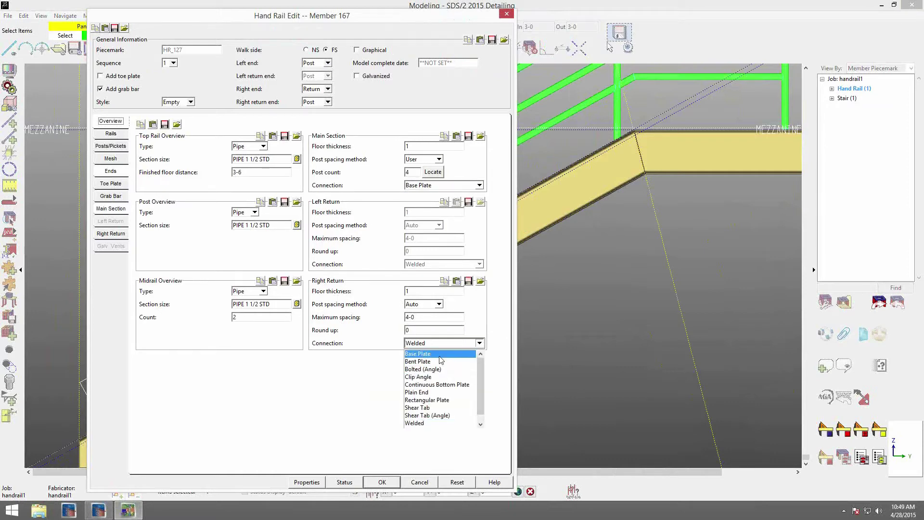
pyautogui.click(423, 354)
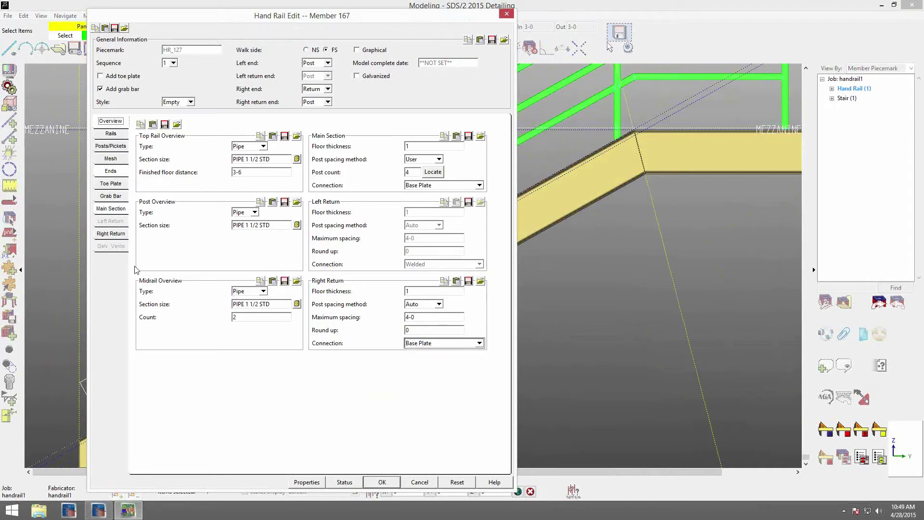
# - Set the main section base plate's hole center to center distance to 6 and its hole type to Short Slot
pyautogui.click(108, 211)
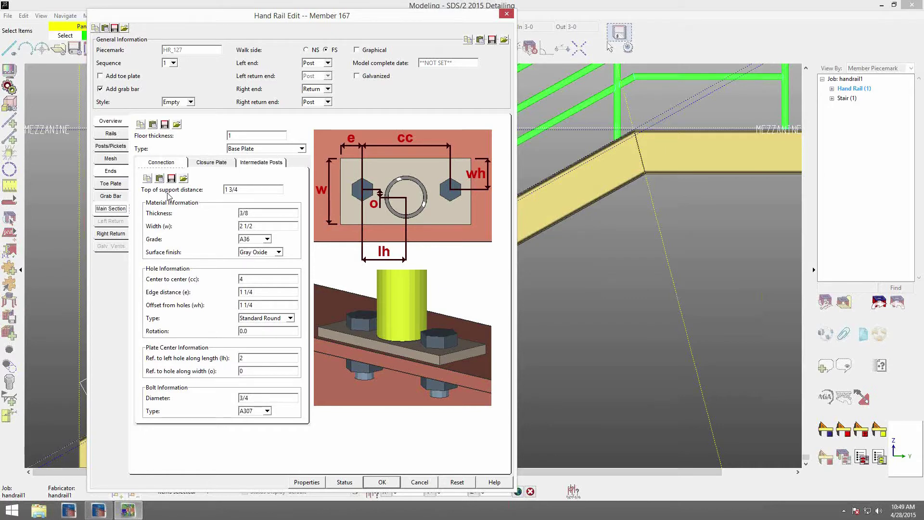
pyautogui.click(240, 193)
pyautogui.click(258, 215)
pyautogui.doubleClick(248, 281)
pyautogui.write('6')
pyautogui.press('Tab')
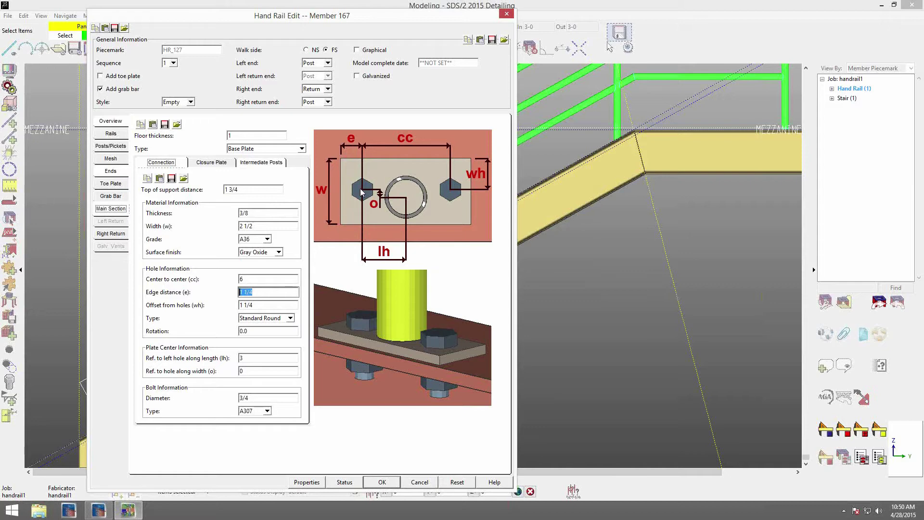
pyautogui.click(290, 319)
pyautogui.click(265, 353)
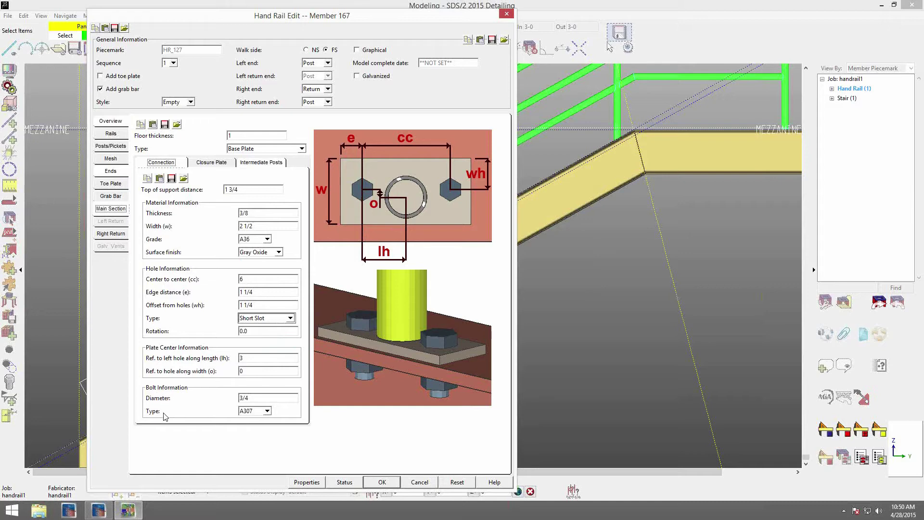
# - Give the right return base plate a 6 center to center hole distance and Short Slot holes, and apply the edit to HR_127
pyautogui.click(102, 235)
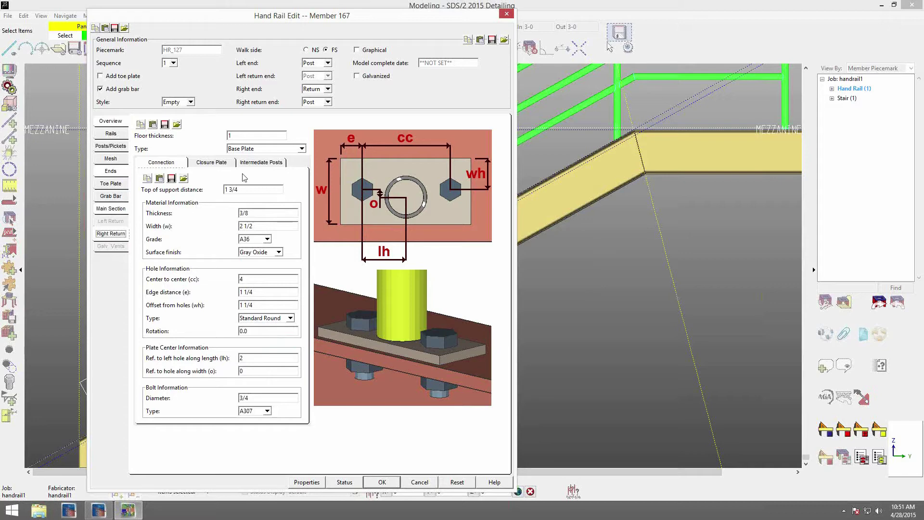
pyautogui.doubleClick(259, 279)
pyautogui.write('6')
pyautogui.click(289, 318)
pyautogui.click(264, 352)
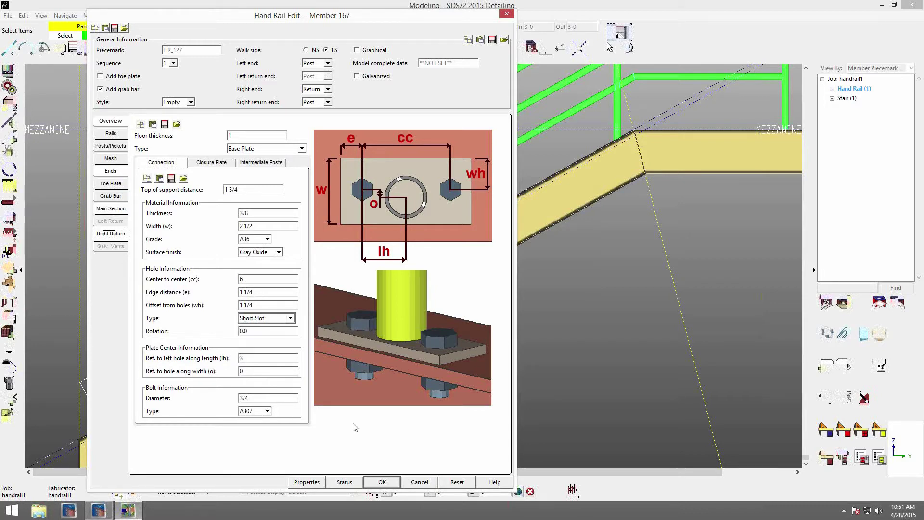
pyautogui.click(384, 483)
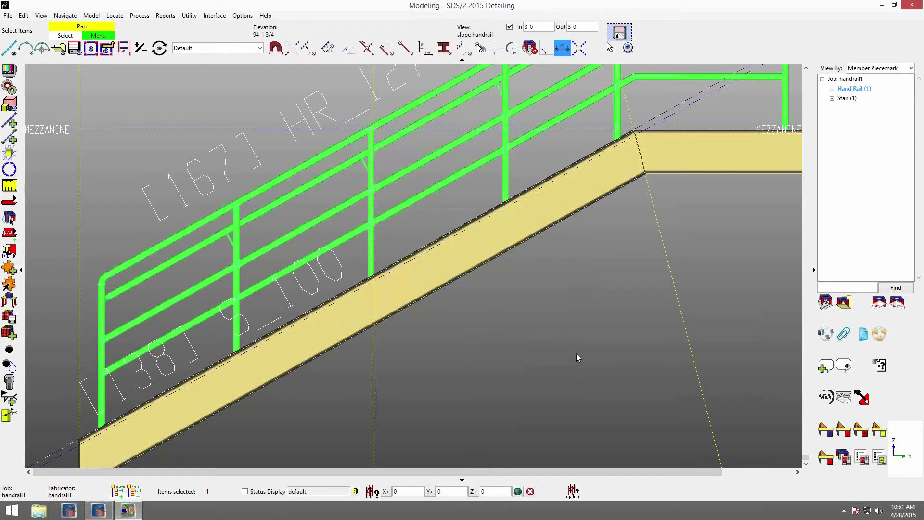
# - Inspect HR_127's bolted base plates, and review the connection rotation options for the right return's intermediate posts and the left end, keeping Parallel
pyautogui.scroll(8, 363, 236)
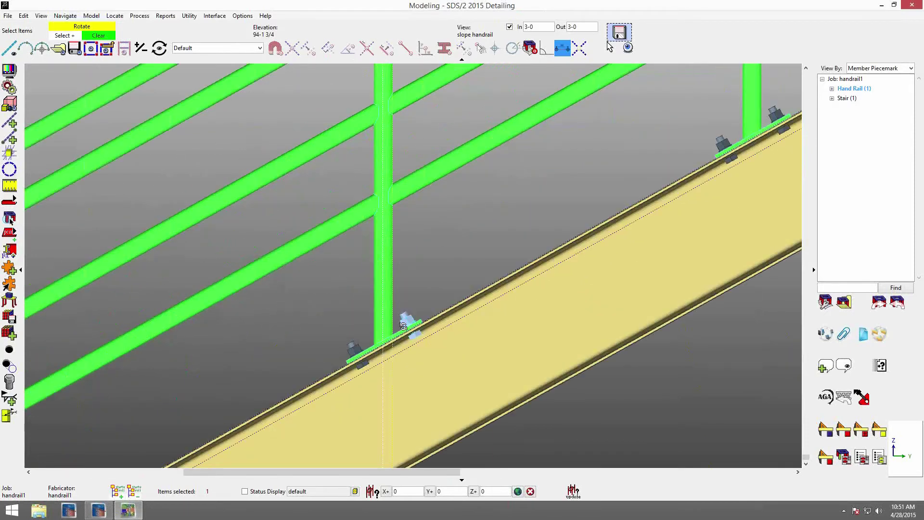
pyautogui.keyDown('shift'); pyautogui.moveTo(403, 327); pyautogui.dragTo(486, 377, button='middle'); pyautogui.keyUp('shift')
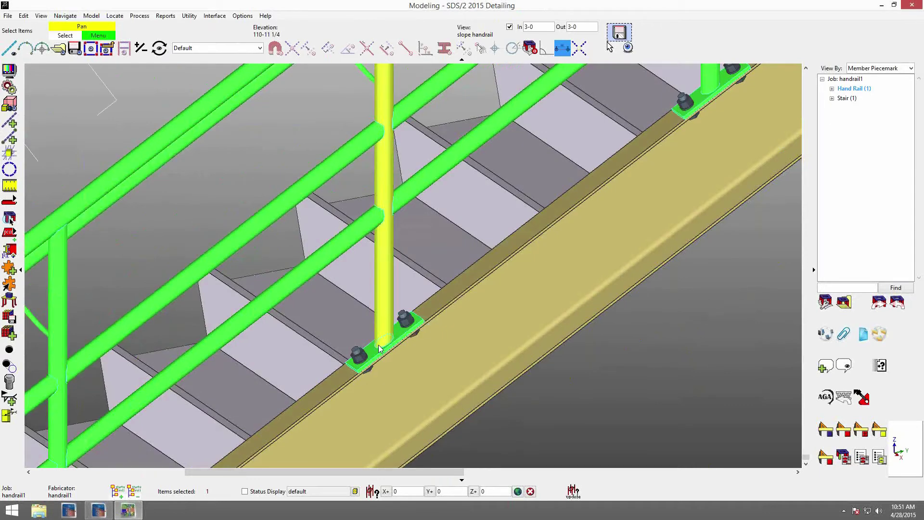
pyautogui.scroll(-6, 379, 348)
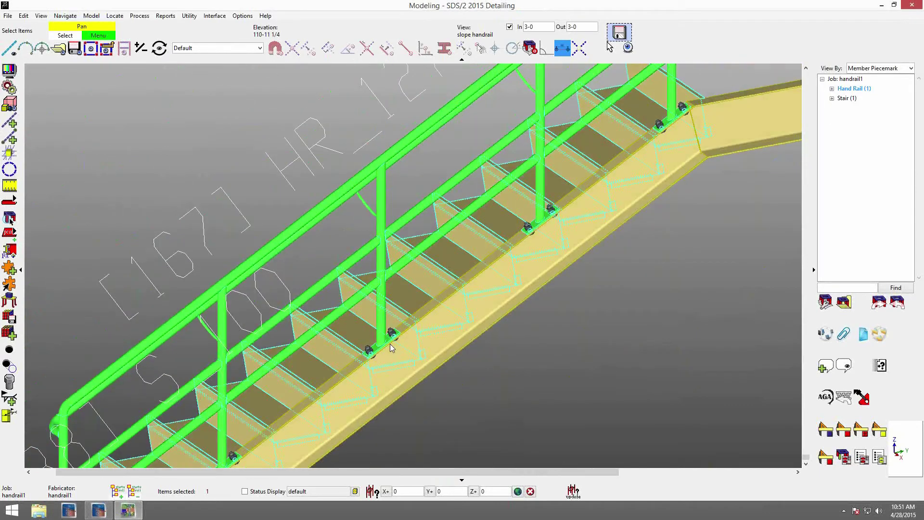
pyautogui.doubleClick(417, 132)
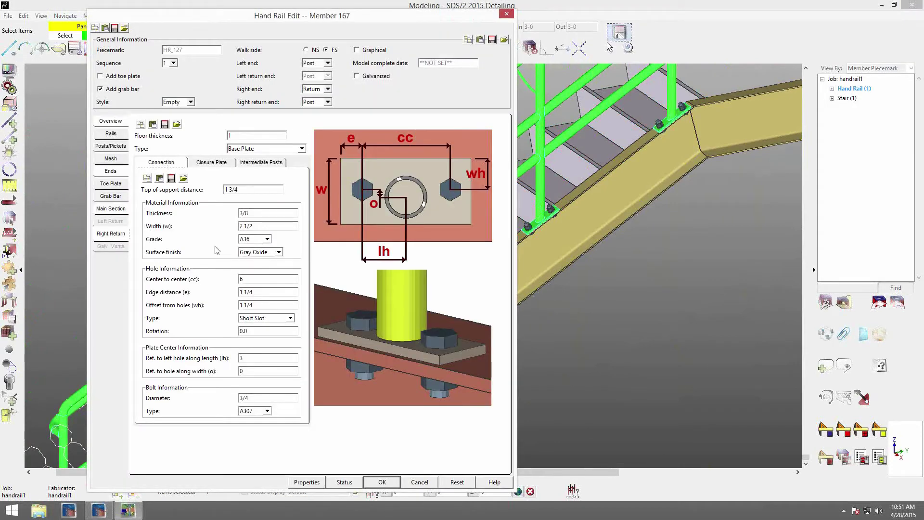
pyautogui.click(261, 162)
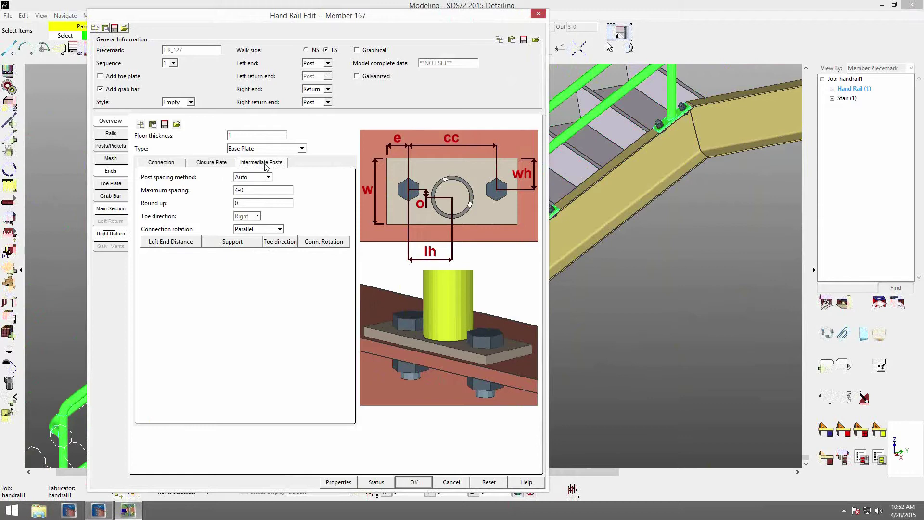
pyautogui.click(110, 171)
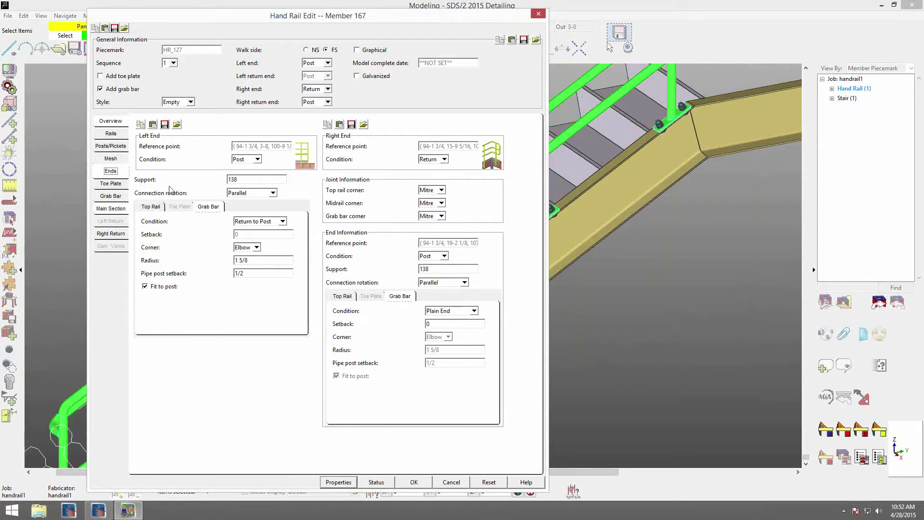
pyautogui.click(273, 193)
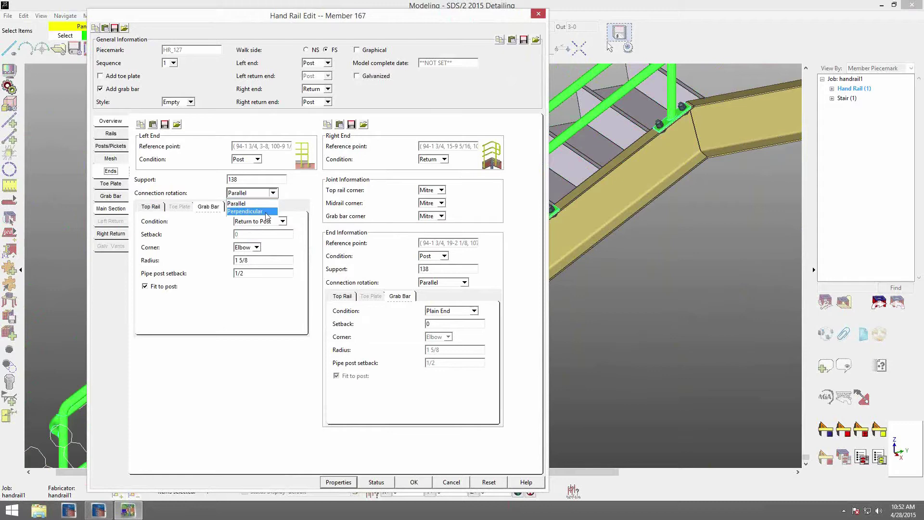
pyautogui.click(192, 182)
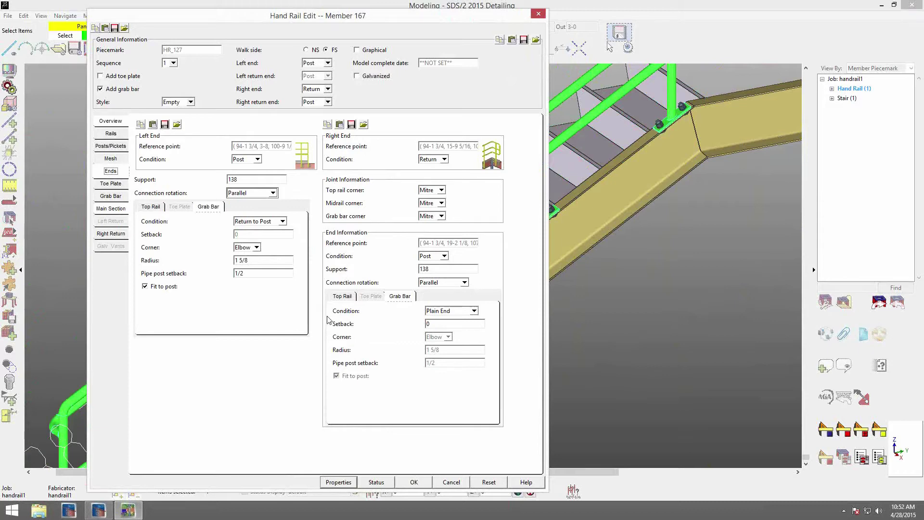
pyautogui.click(414, 482)
# - Examine in side elevation how HR_127's base plates and bolts sit on the sloped stringer
pyautogui.scroll(-3, 553, 331)
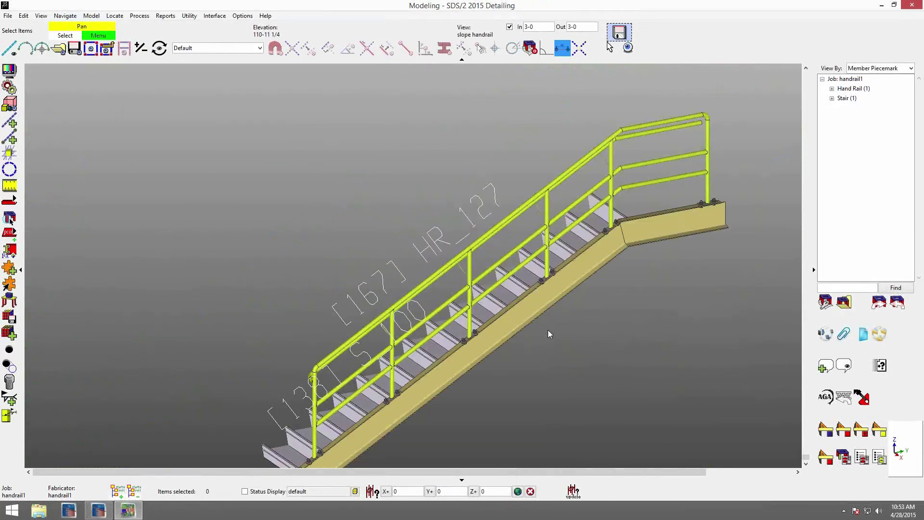
pyautogui.keyDown('shift'); pyautogui.moveTo(435, 332); pyautogui.dragTo(430, 297, button='middle'); pyautogui.keyUp('shift')
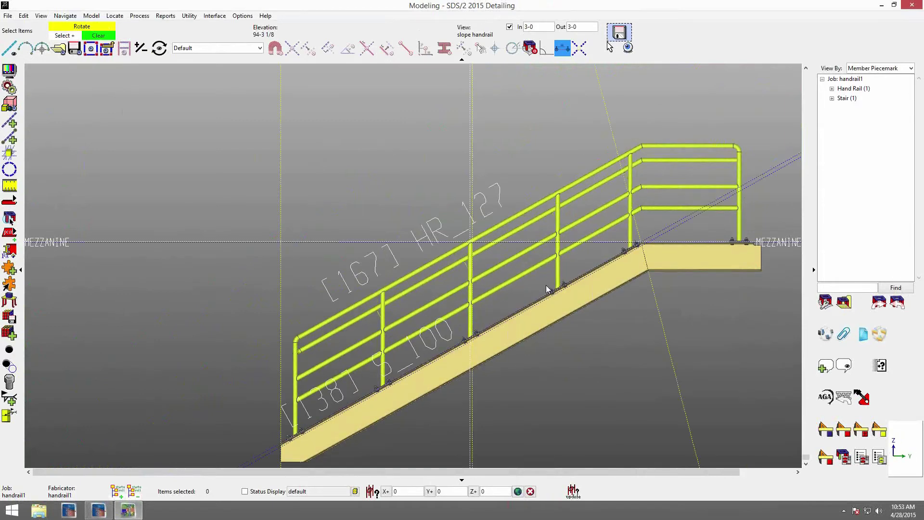
pyautogui.scroll(3, 581, 287)
pyautogui.scroll(3, 582, 288)
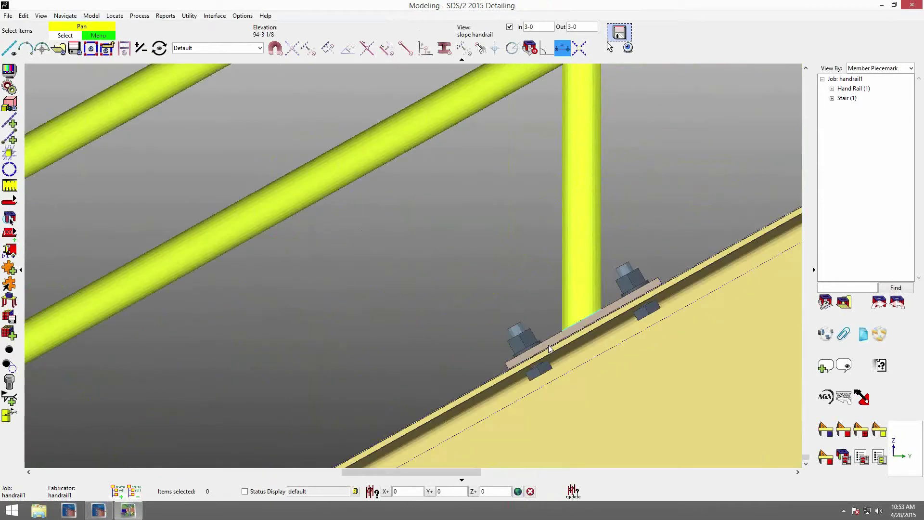
pyautogui.scroll(-3, 535, 346)
pyautogui.scroll(-2, 535, 345)
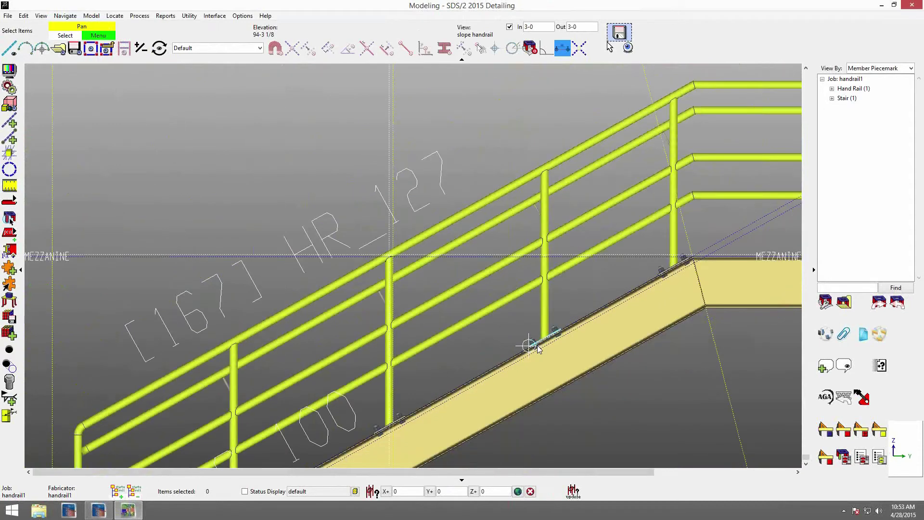
pyautogui.scroll(1, 538, 345)
pyautogui.scroll(1, 540, 345)
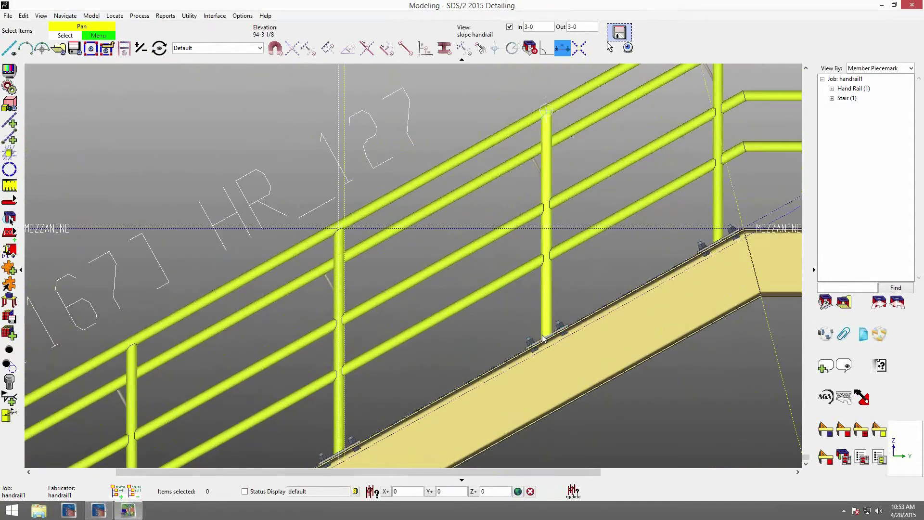
pyautogui.scroll(-3, 543, 340)
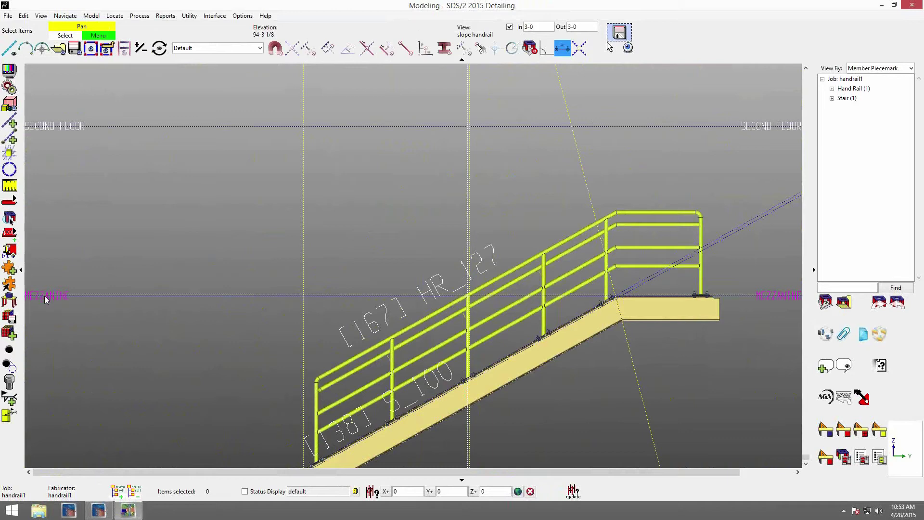
# - Switch to the MEZZANINE plan view and frame beam B_74 beside the stair
pyautogui.click(29, 297)
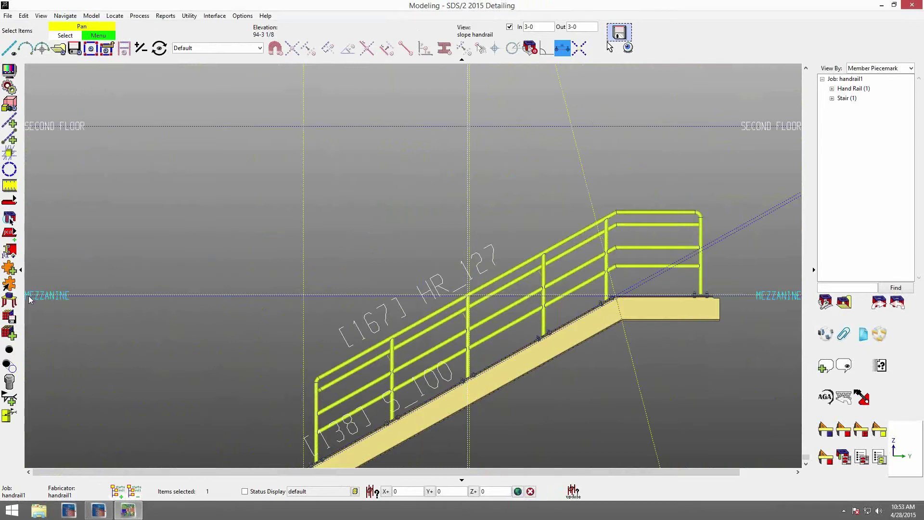
pyautogui.press('Home')
pyautogui.scroll(5, 224, 285)
pyautogui.scroll(5, 221, 294)
pyautogui.moveTo(307, 271); pyautogui.dragTo(317, 309, button='middle')
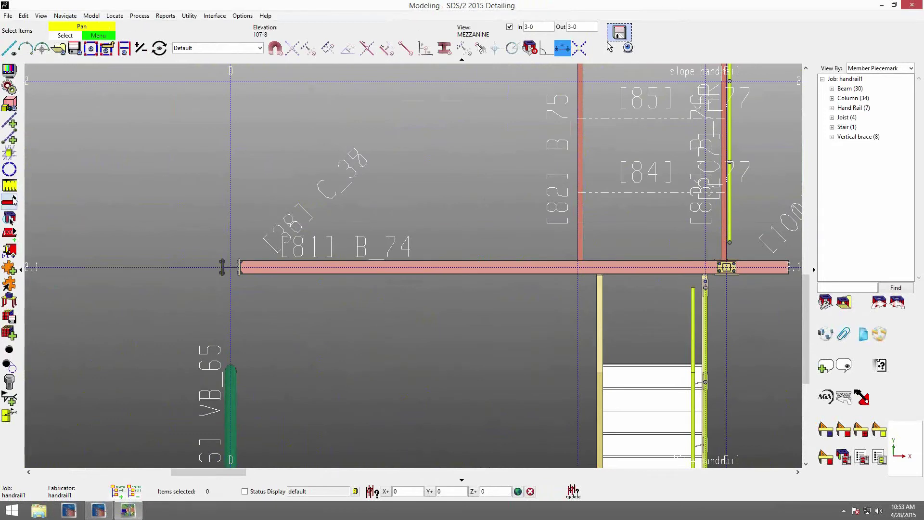
# - Add a handrail along beam B_74, starting 12 in X from the column at grid D and ending at beam B_75
pyautogui.click(13, 199)
pyautogui.click(58, 252)
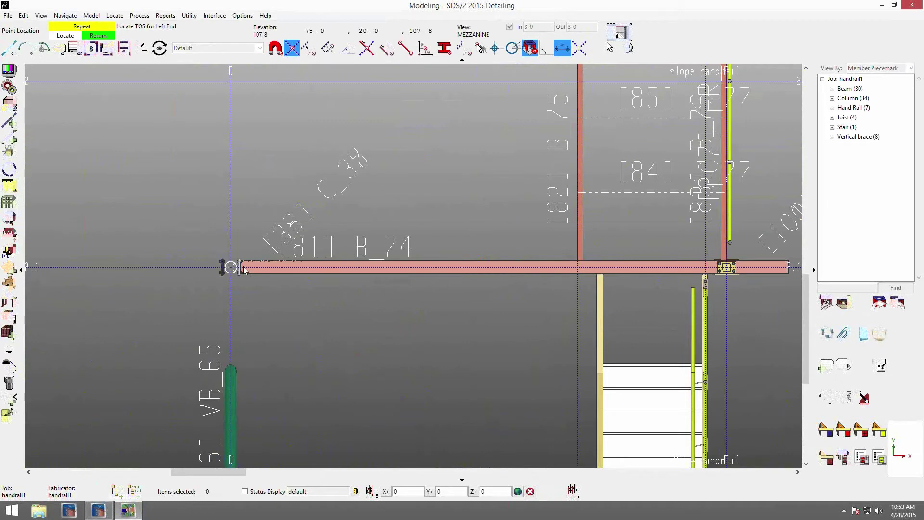
pyautogui.doubleClick(404, 492)
pyautogui.write('12')
pyautogui.click(345, 261)
pyautogui.click(530, 492)
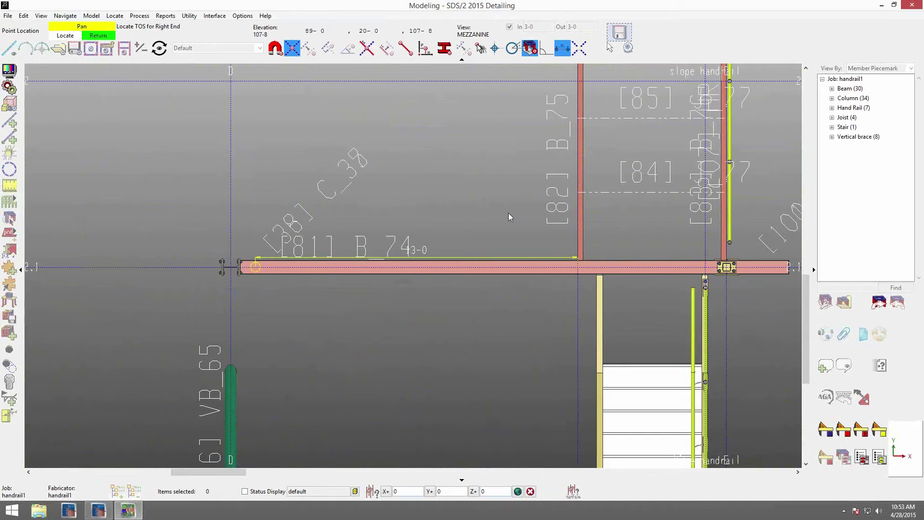
pyautogui.click(577, 268)
pyautogui.rightClick(503, 326)
pyautogui.rightClick(504, 326)
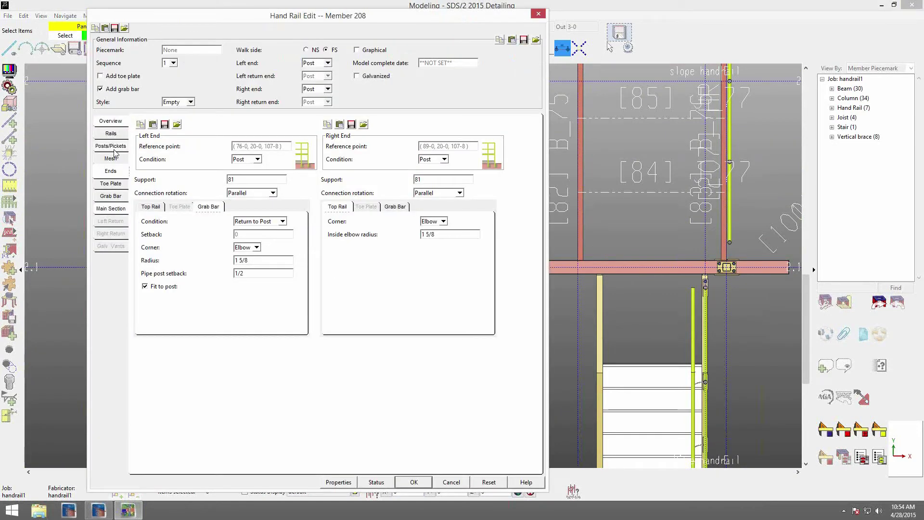
# - Remove the grab bar from the new mezzanine handrail and set its style to Pickets
pyautogui.click(109, 89)
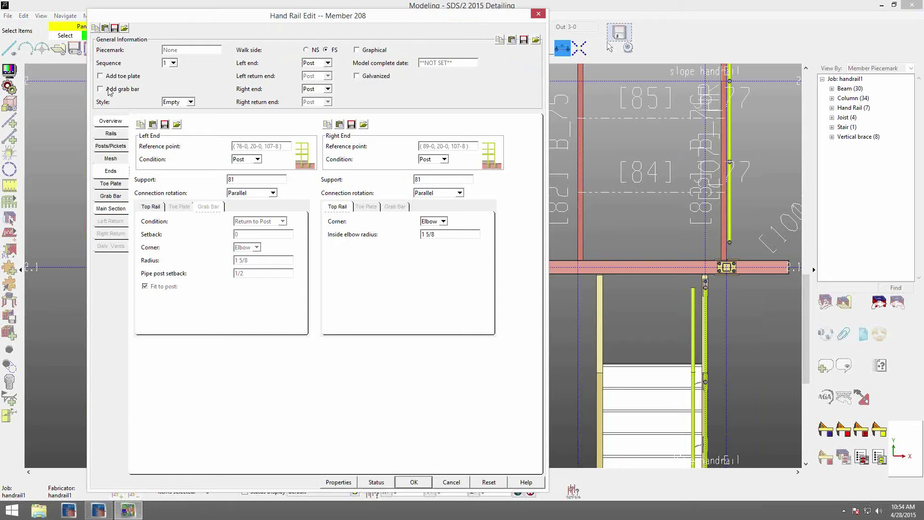
pyautogui.click(179, 101)
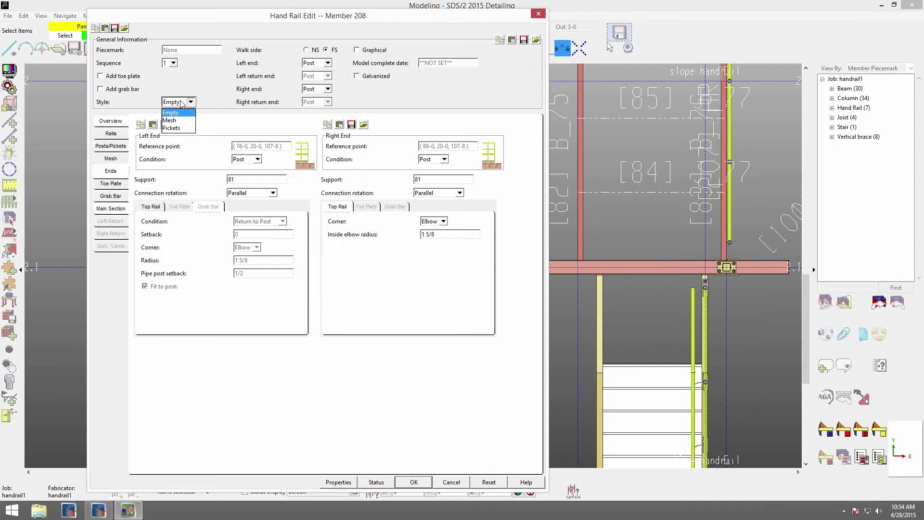
pyautogui.click(179, 128)
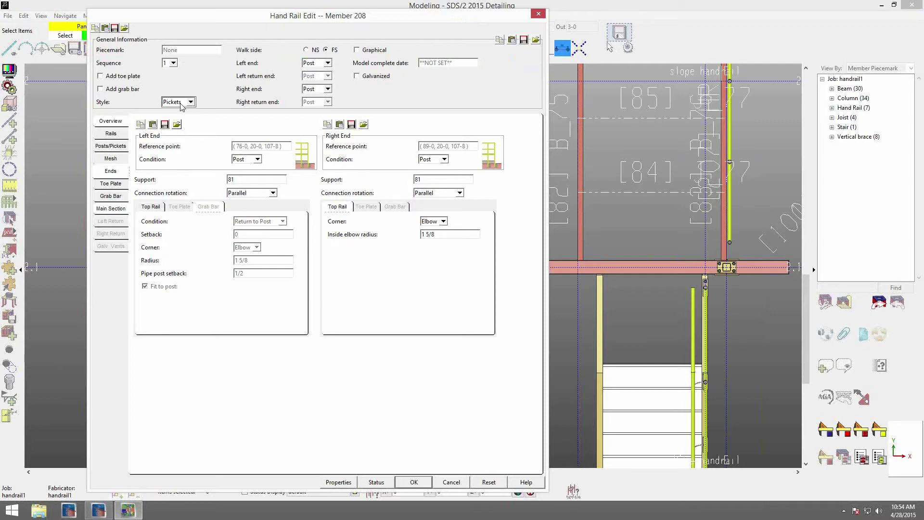
# - Review the available picket types for the handrail, keeping Round Bar
pyautogui.click(108, 147)
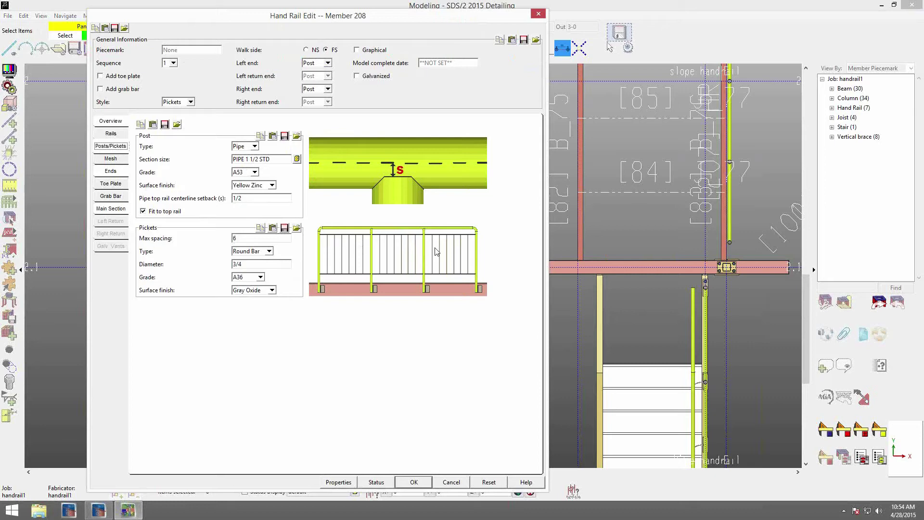
pyautogui.click(269, 252)
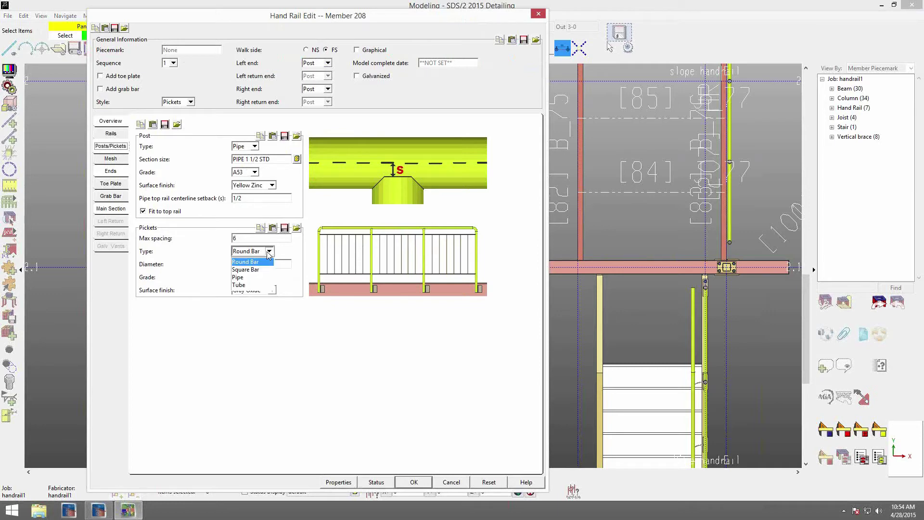
pyautogui.click(255, 261)
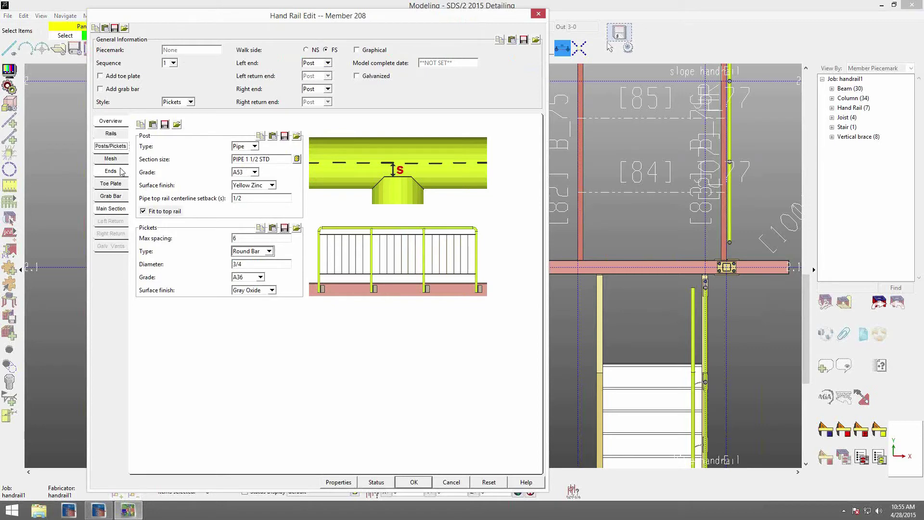
# - Set the handrail's midrail count to 0
pyautogui.click(113, 136)
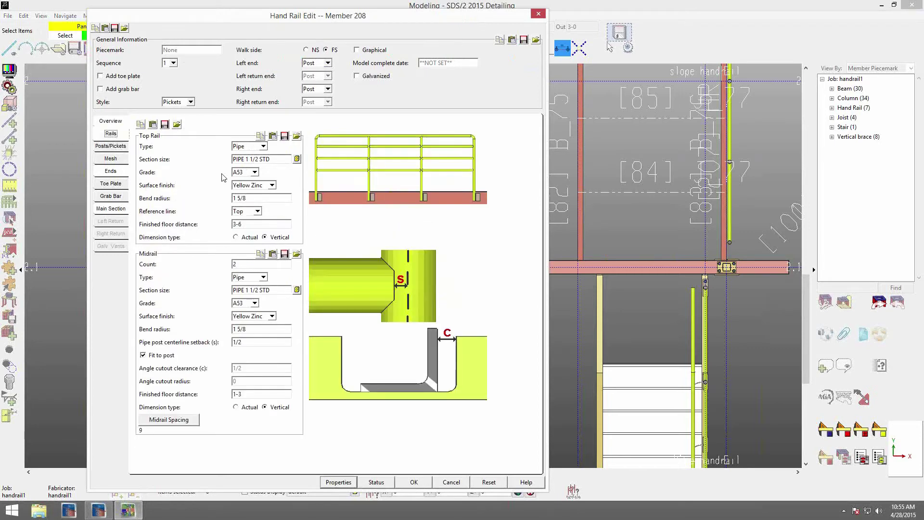
pyautogui.doubleClick(245, 264)
pyautogui.write('0')
pyautogui.press('Tab')
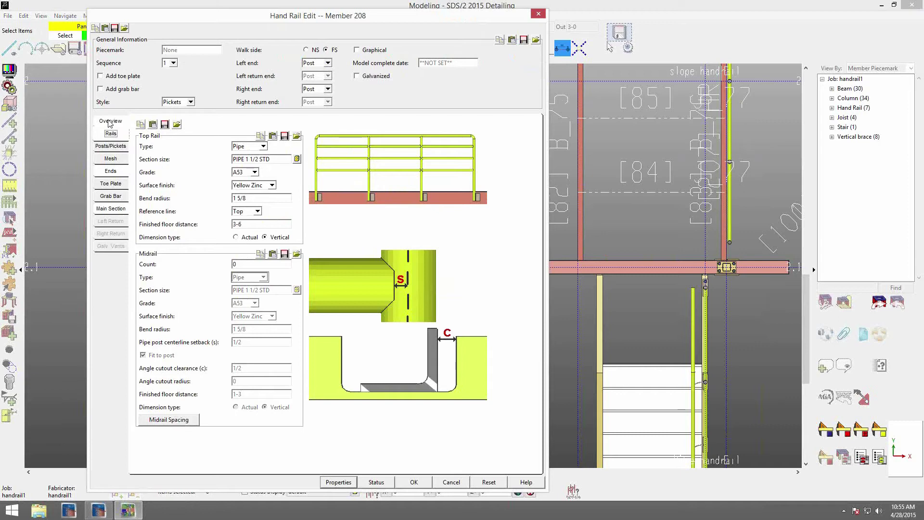
# - Set the main section connection to Continuous Bottom Plate with a top of support distance of 0, check the intermediate posts, and accept the handrail
pyautogui.click(111, 209)
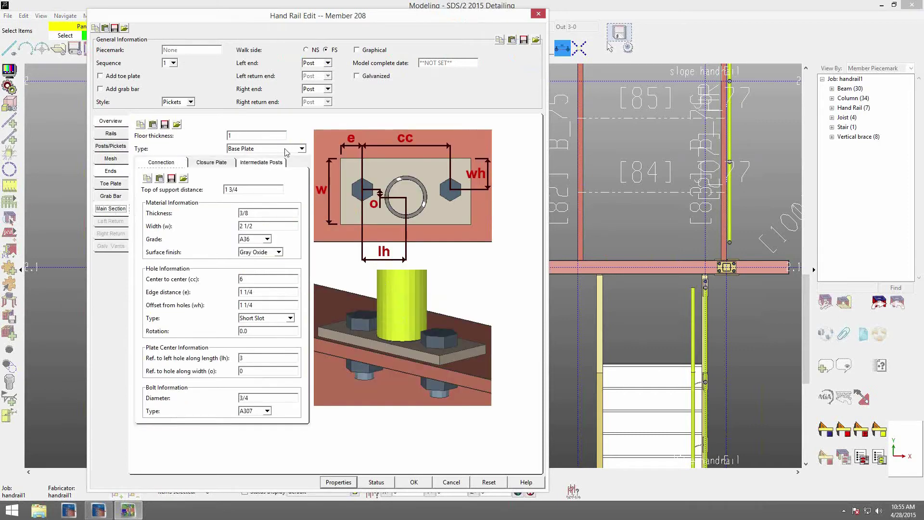
pyautogui.click(302, 149)
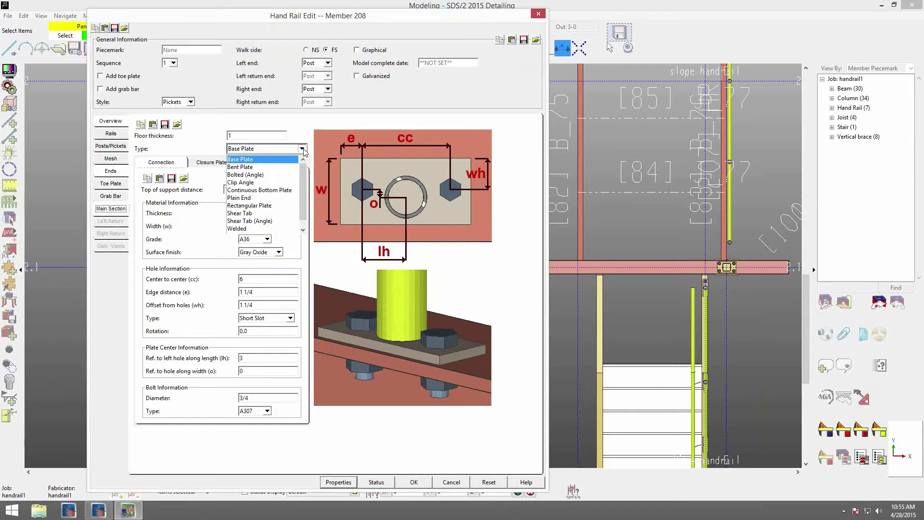
pyautogui.click(267, 190)
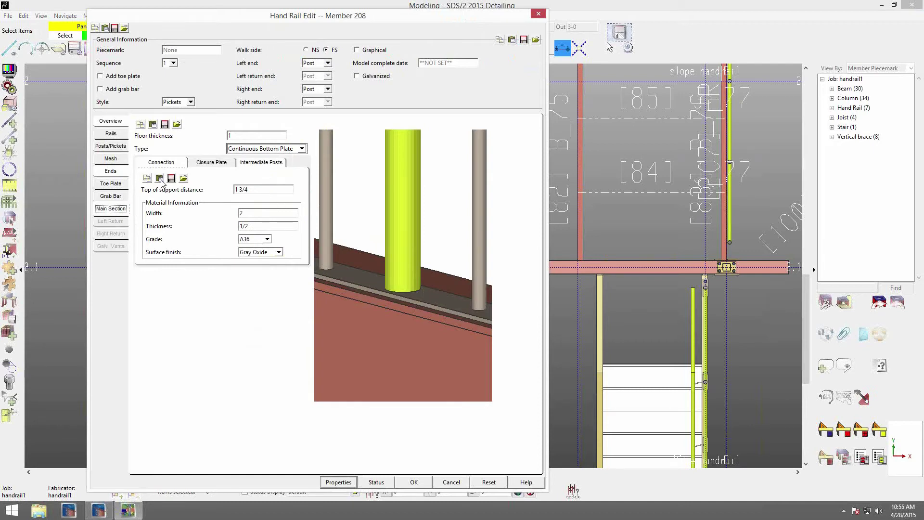
pyautogui.click(255, 190)
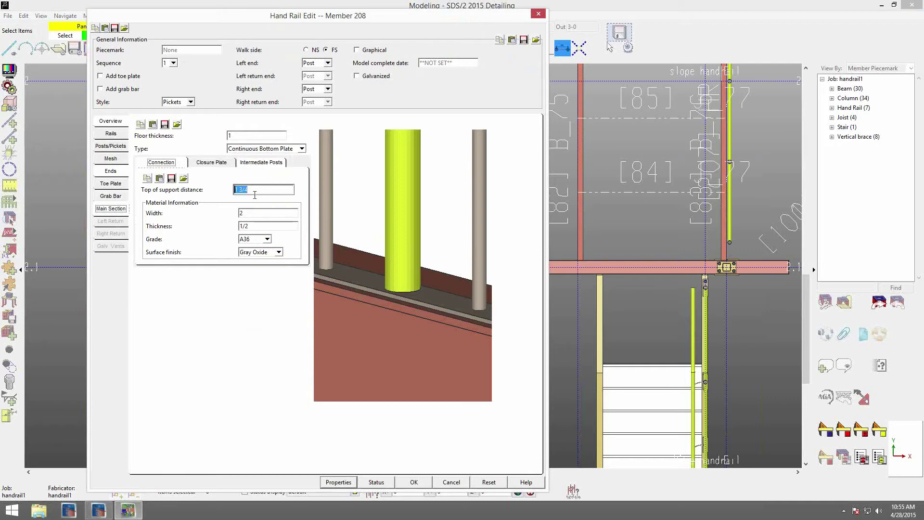
pyautogui.write('0')
pyautogui.click(266, 164)
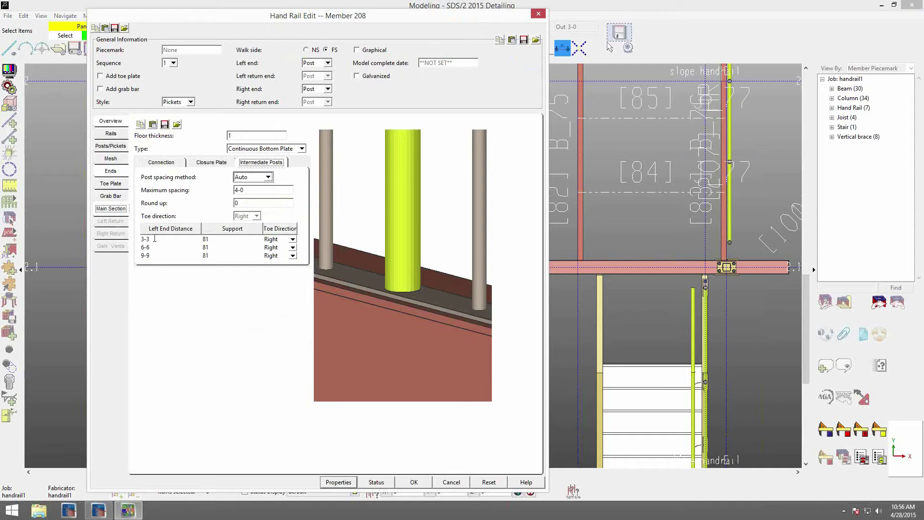
pyautogui.click(414, 482)
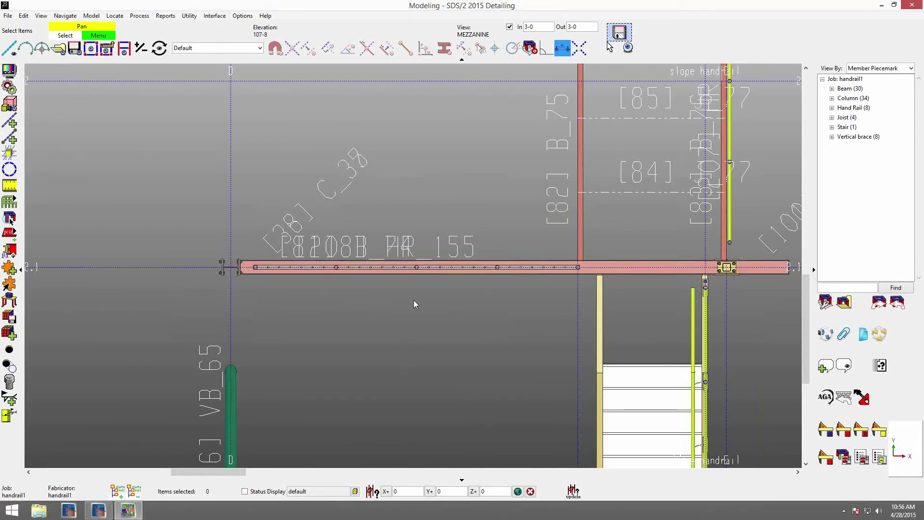
# - Turn off the view depth limit and examine the new picket handrail and its bottom plate on beam B_74 in 3D
pyautogui.keyDown('shift'); pyautogui.moveTo(415, 314); pyautogui.dragTo(530, 82, button='middle'); pyautogui.keyUp('shift')
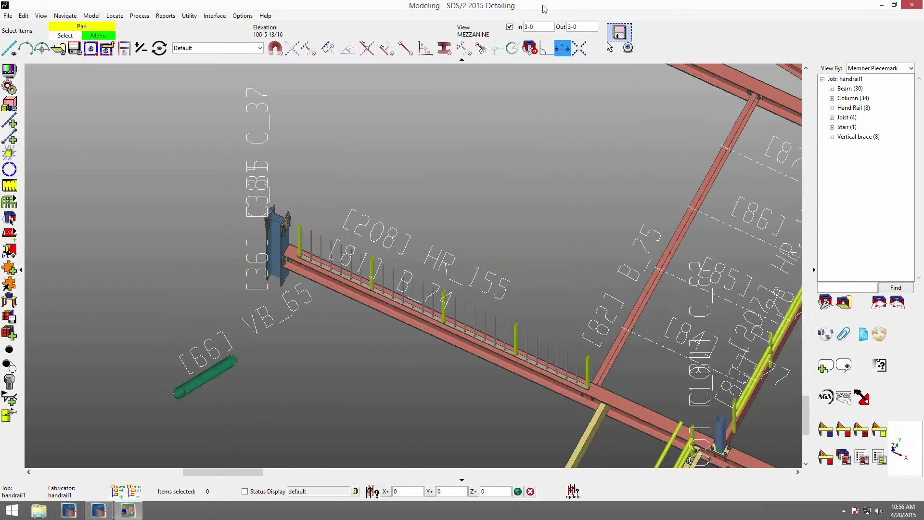
pyautogui.click(510, 27)
pyautogui.scroll(5, 410, 346)
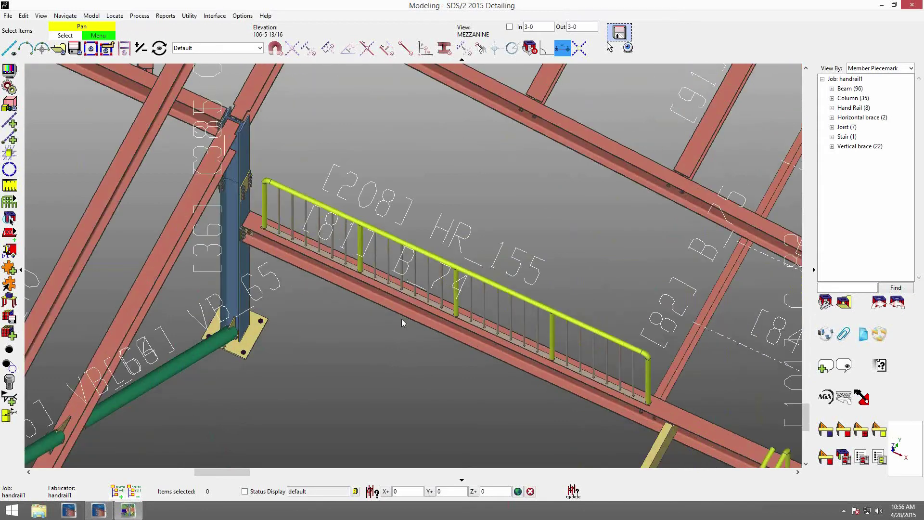
pyautogui.keyDown('shift'); pyautogui.moveTo(426, 260); pyautogui.dragTo(426, 255, button='middle'); pyautogui.keyUp('shift')
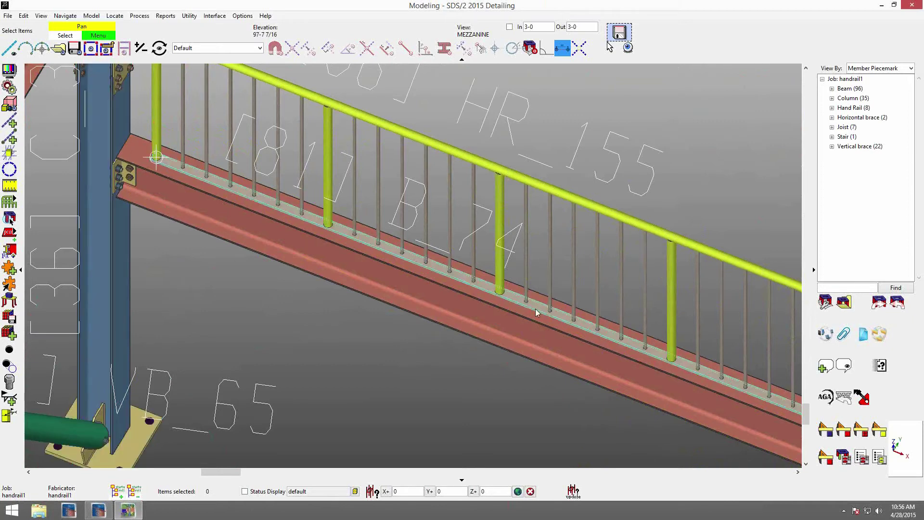
pyautogui.scroll(-2, 578, 306)
pyautogui.scroll(-1, 340, 318)
pyautogui.moveTo(339, 319); pyautogui.dragTo(333, 316, button='middle')
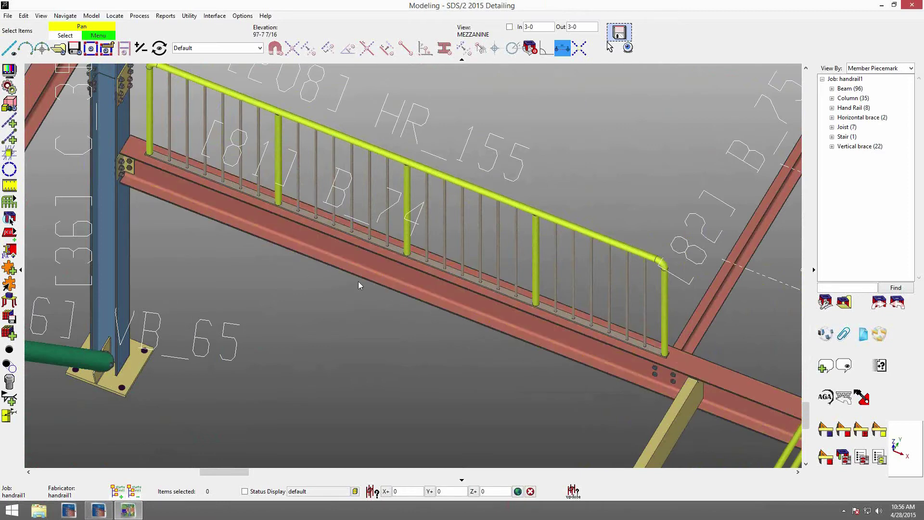
# - In plan, move stair handrail HR_127 outward from the stringer, using the intersection of the slope handrail line and grid line 3 as the reference point
pyautogui.keyDown('shift'); pyautogui.moveTo(385, 271); pyautogui.dragTo(437, 349, button='middle'); pyautogui.keyUp('shift')
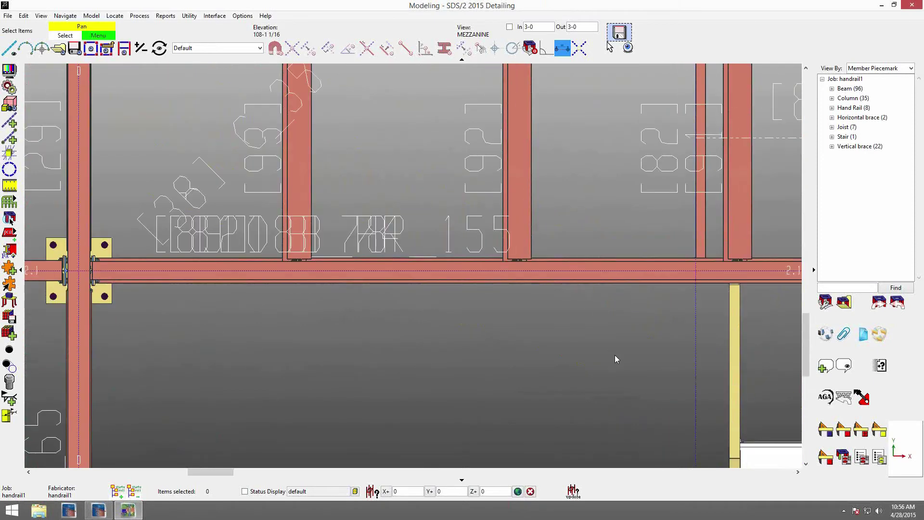
pyautogui.scroll(-3, 615, 356)
pyautogui.moveTo(674, 445); pyautogui.dragTo(263, 195, button='middle')
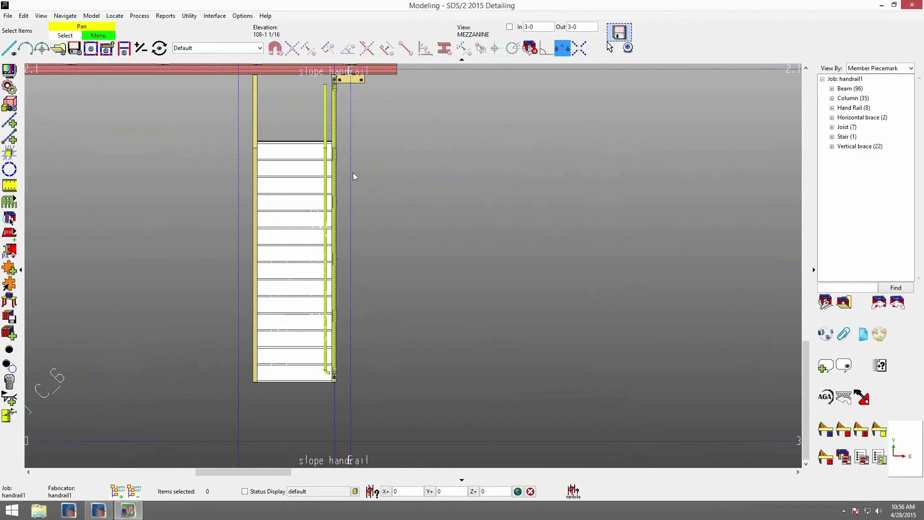
pyautogui.scroll(3, 336, 193)
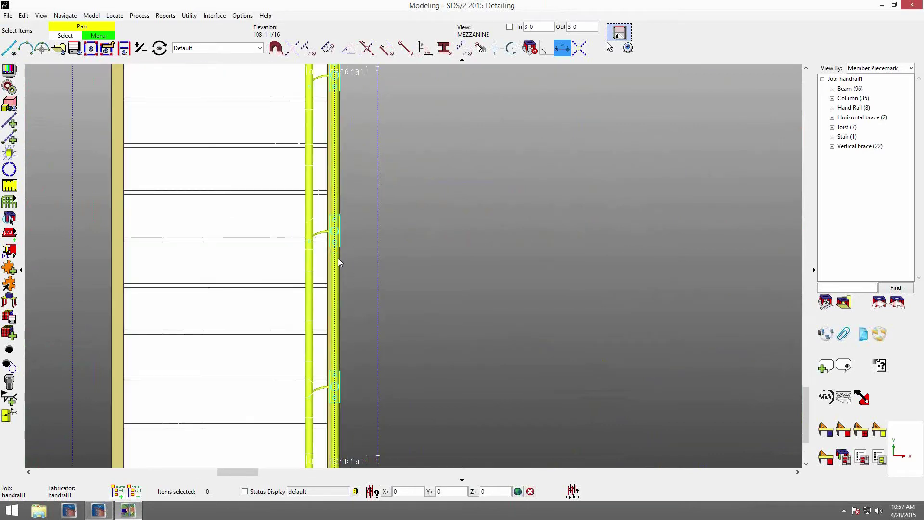
pyautogui.scroll(-2, 337, 258)
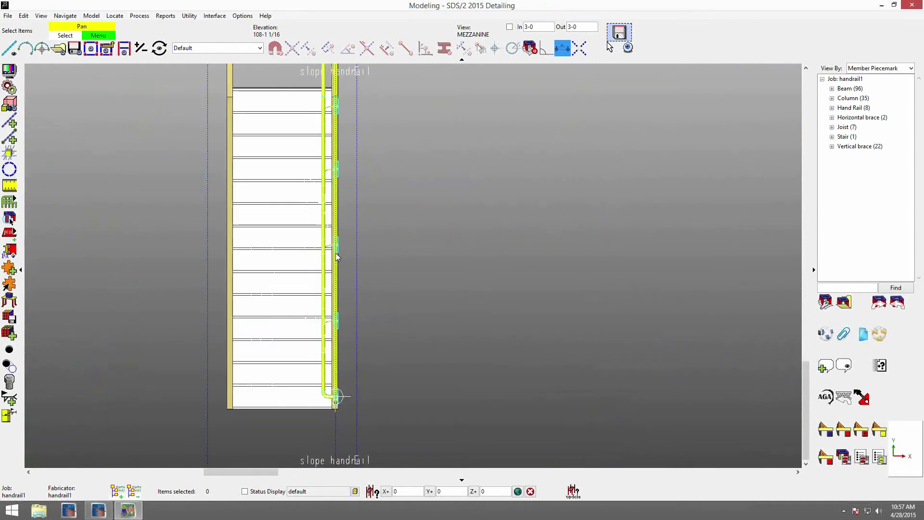
pyautogui.scroll(-1, 336, 258)
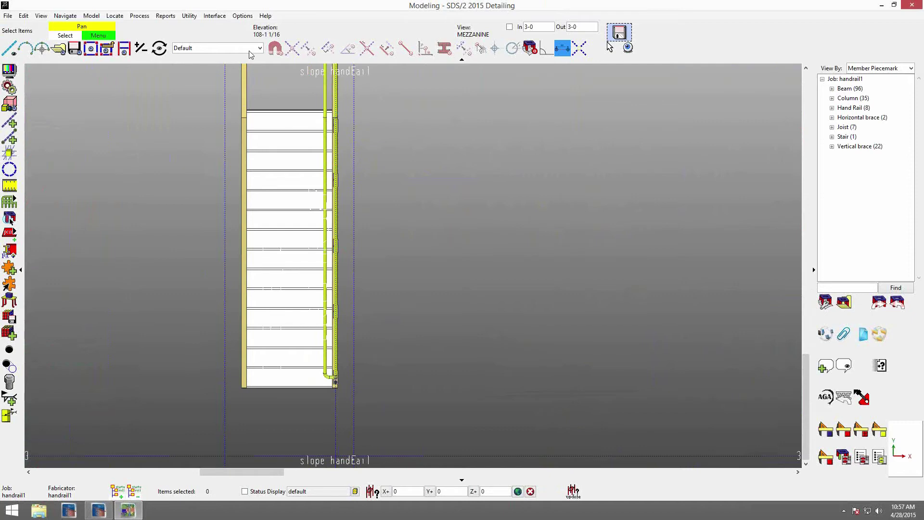
pyautogui.click(337, 174)
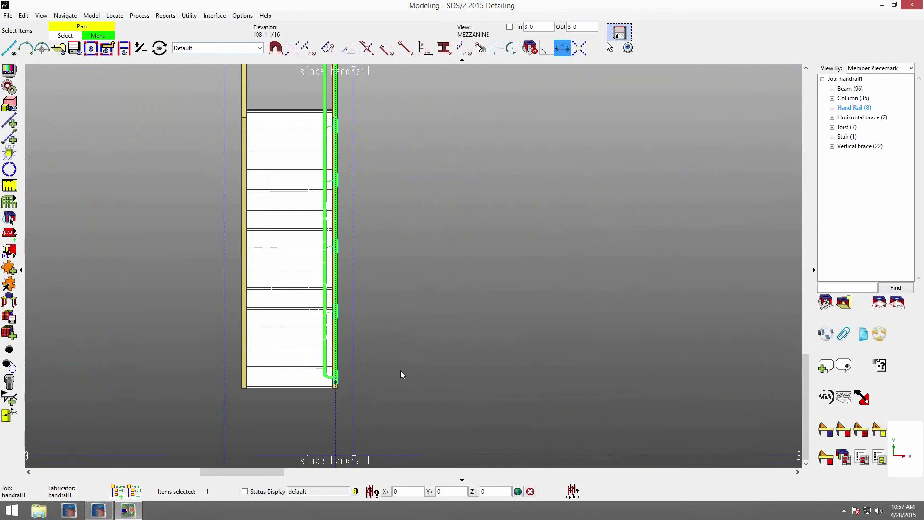
pyautogui.rightClick(424, 241)
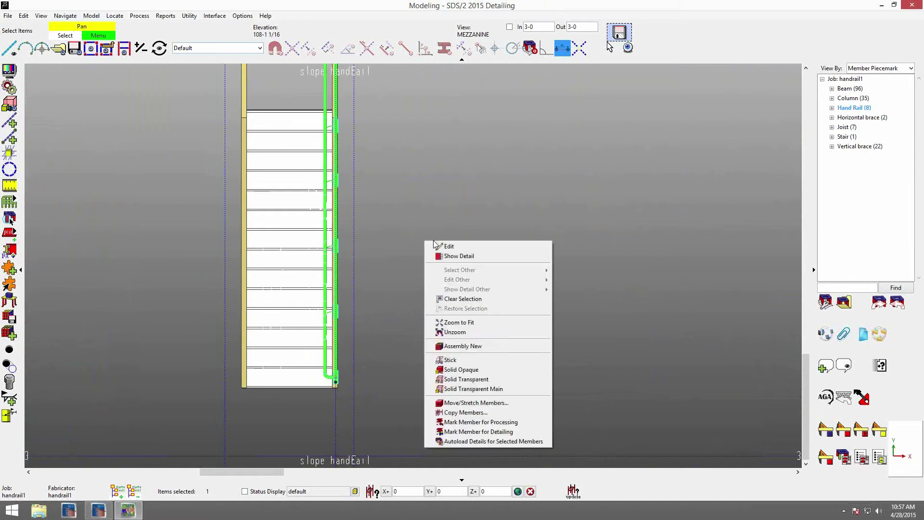
pyautogui.click(485, 408)
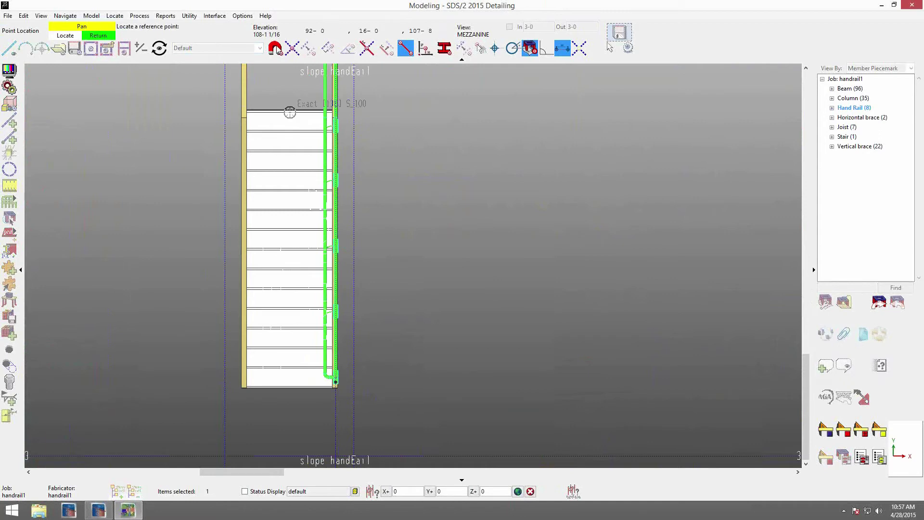
pyautogui.click(293, 50)
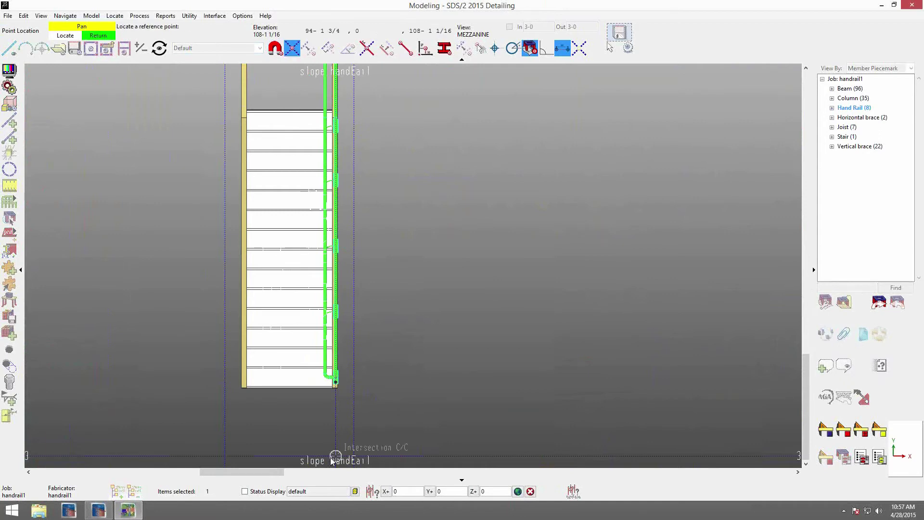
pyautogui.click(331, 461)
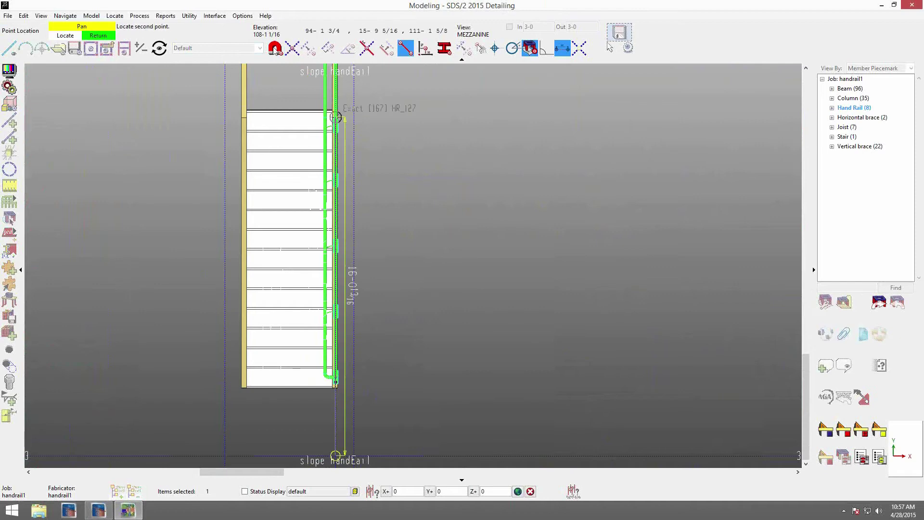
pyautogui.click(523, 473)
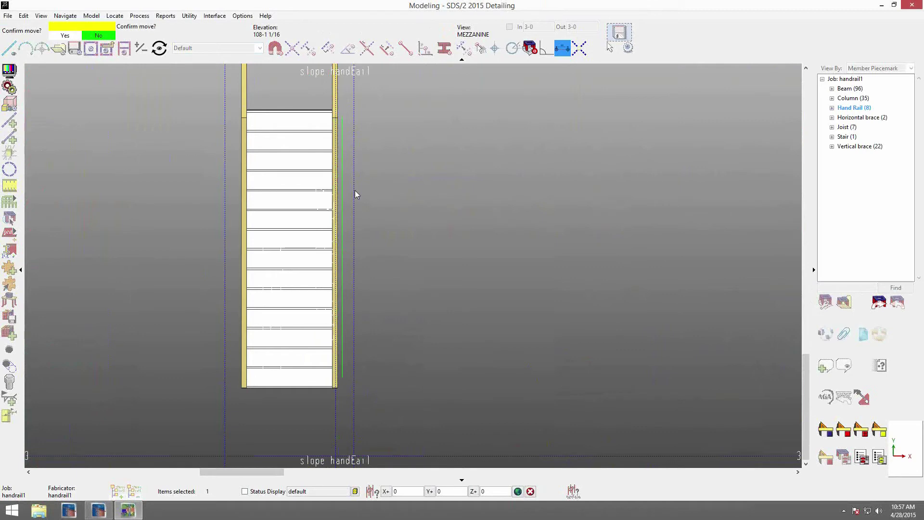
pyautogui.click(423, 242)
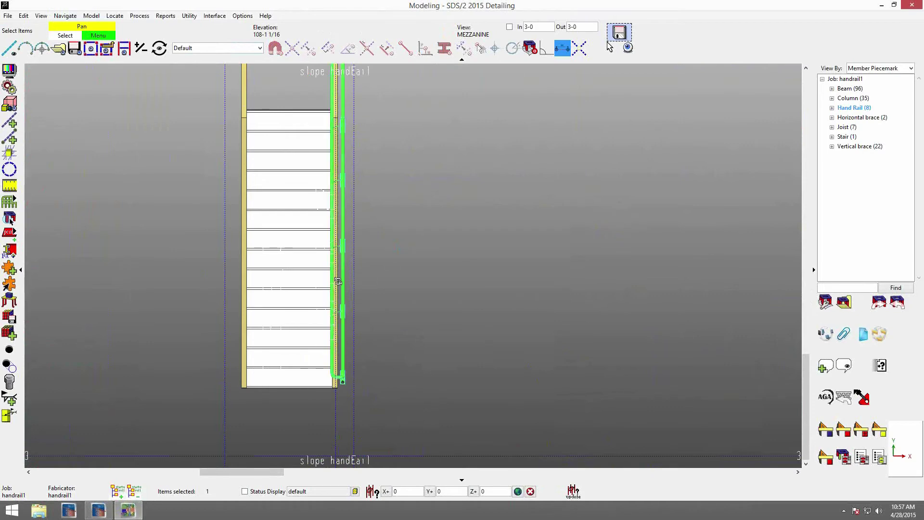
# - Inspect the moved handrail beside the stair, and open the slope handrail elevation view to examine HR_127 along the stringer
pyautogui.keyDown('shift'); pyautogui.moveTo(338, 281); pyautogui.dragTo(535, 374, button='middle'); pyautogui.keyUp('shift')
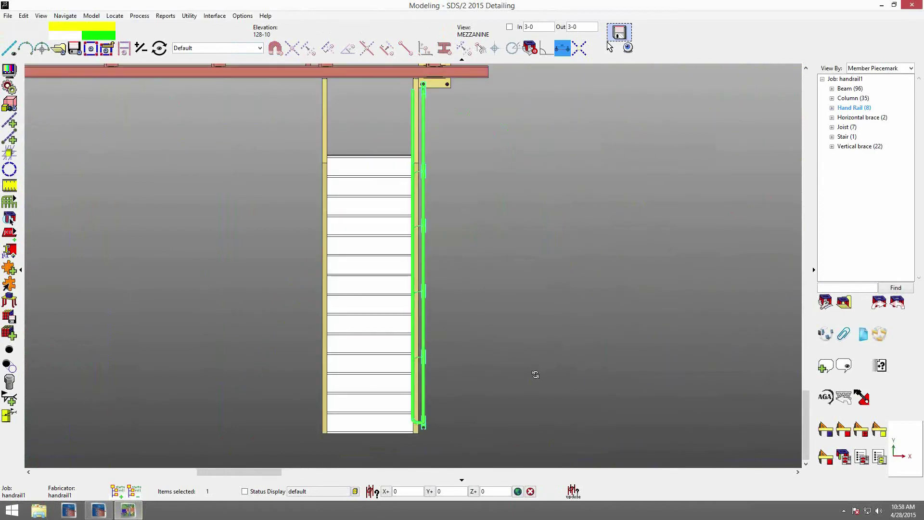
pyautogui.scroll(-2, 535, 374)
pyautogui.scroll(-4, 492, 426)
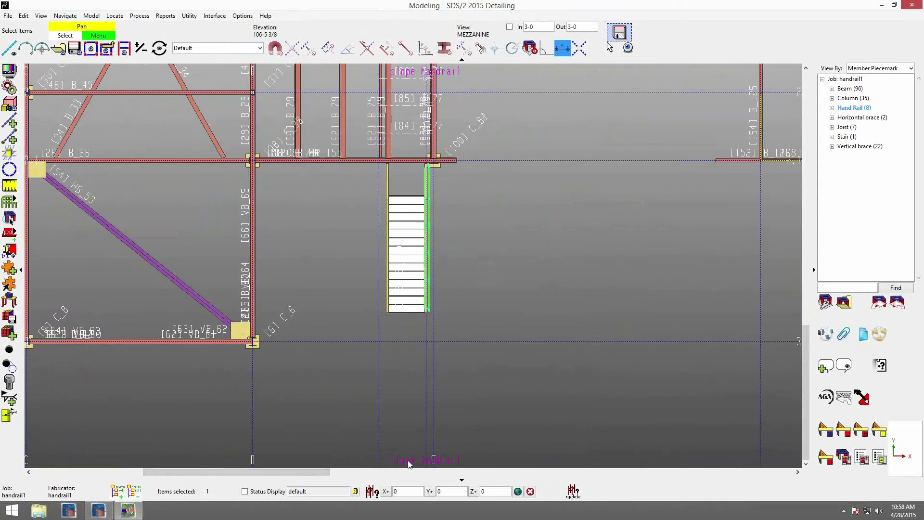
pyautogui.doubleClick(408, 460)
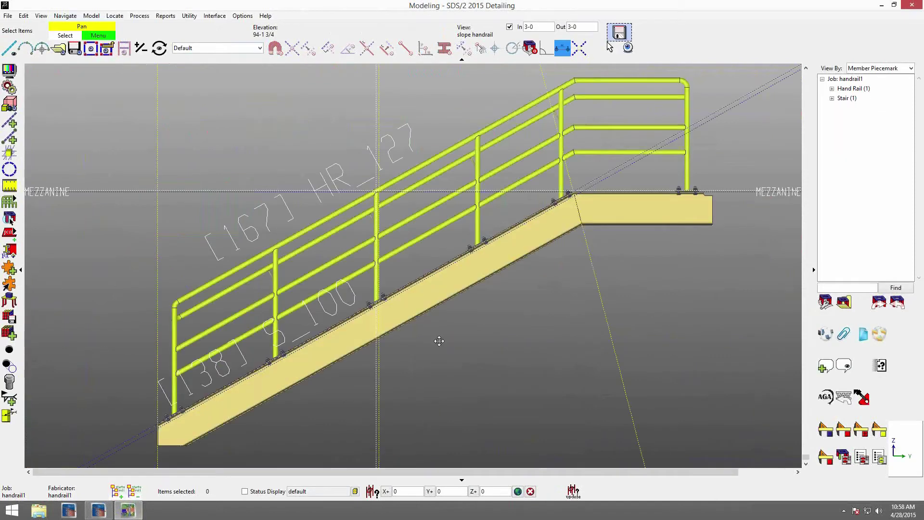
pyautogui.scroll(-1, 441, 331)
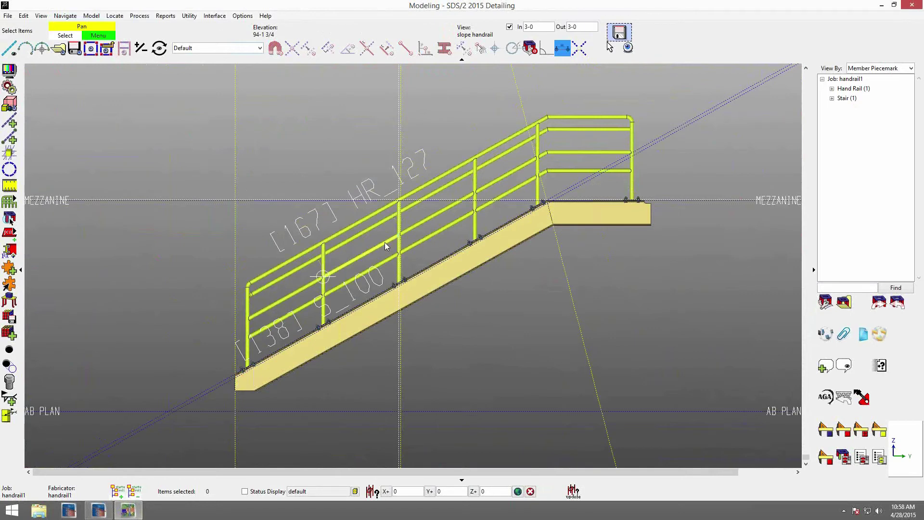
pyautogui.scroll(2, 385, 242)
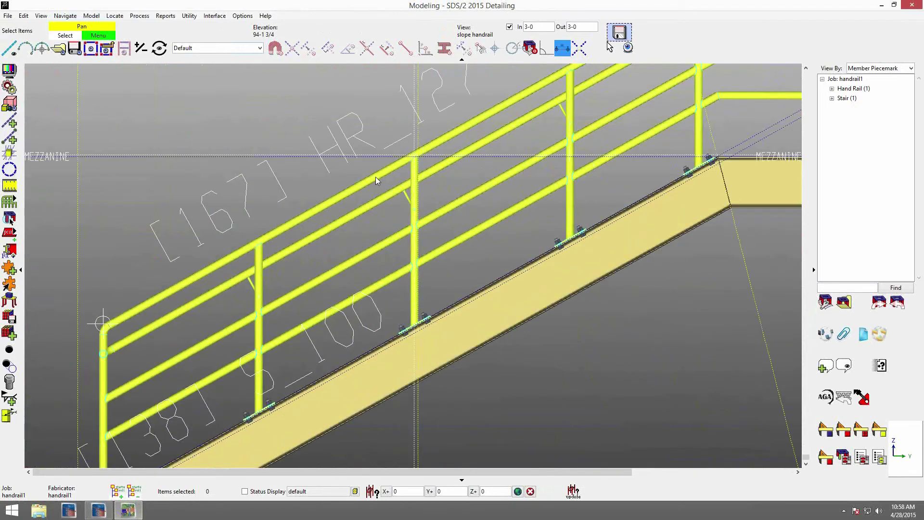
# - Open handrail HR_127 for editing and set the main section and right return connections to Bent Plate
pyautogui.doubleClick(375, 177)
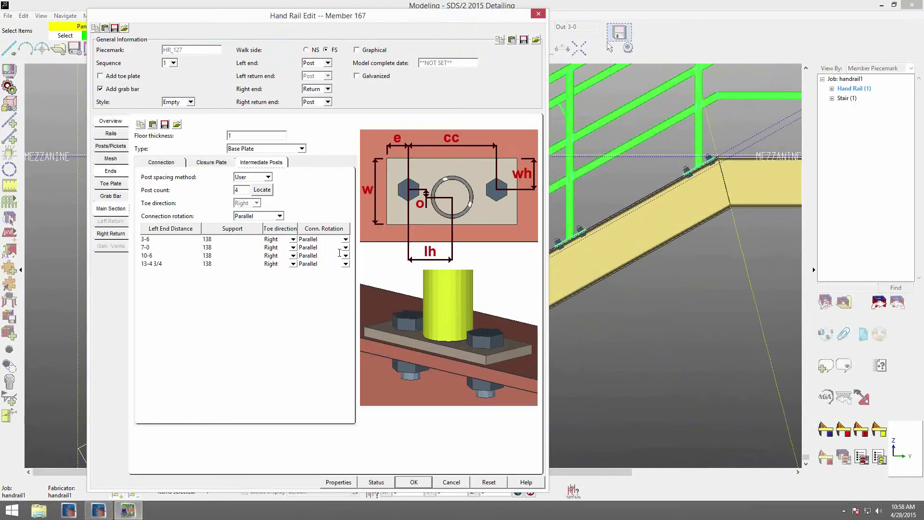
pyautogui.click(116, 124)
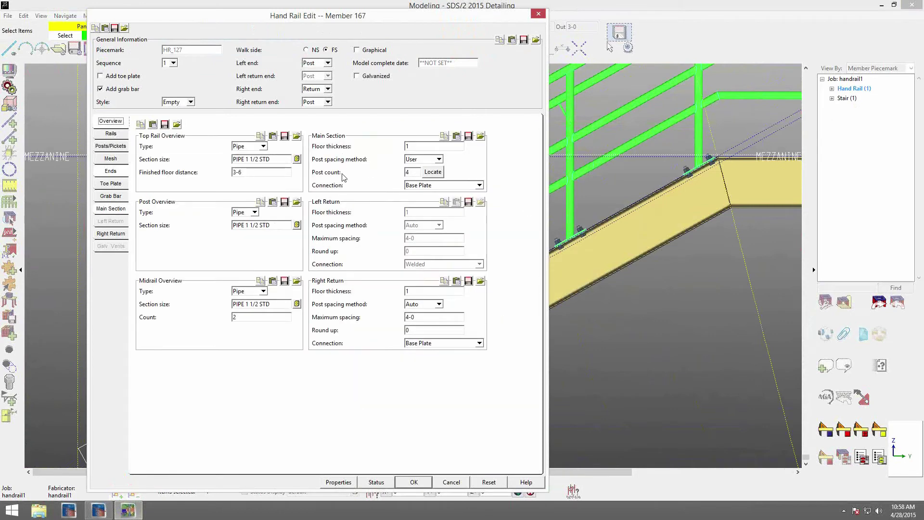
pyautogui.click(480, 186)
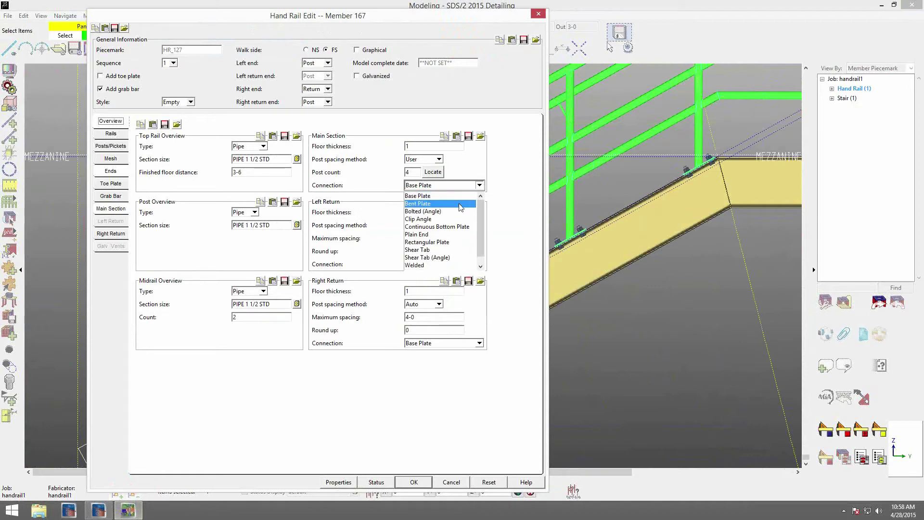
pyautogui.click(461, 207)
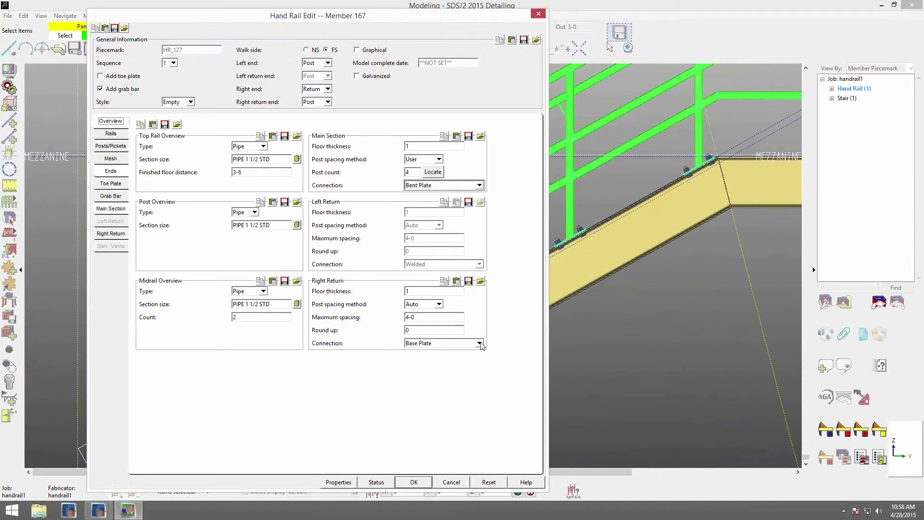
pyautogui.click(466, 344)
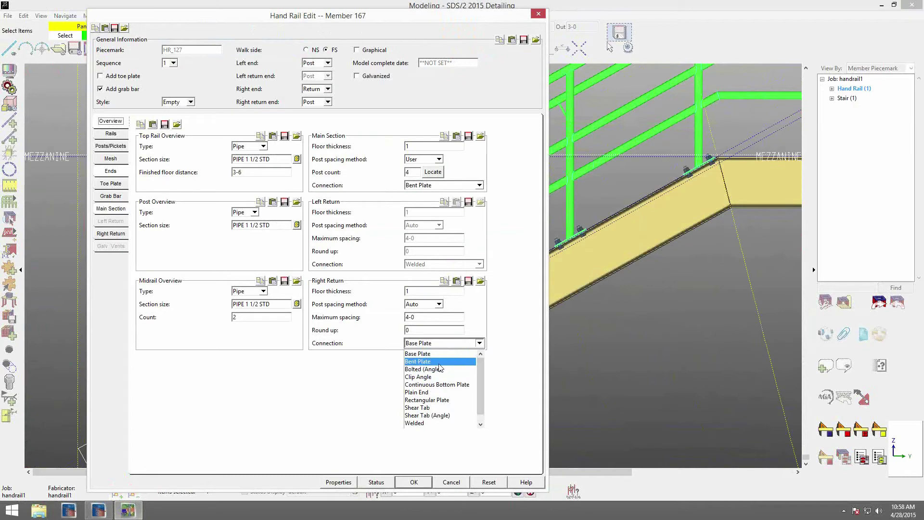
pyautogui.click(439, 364)
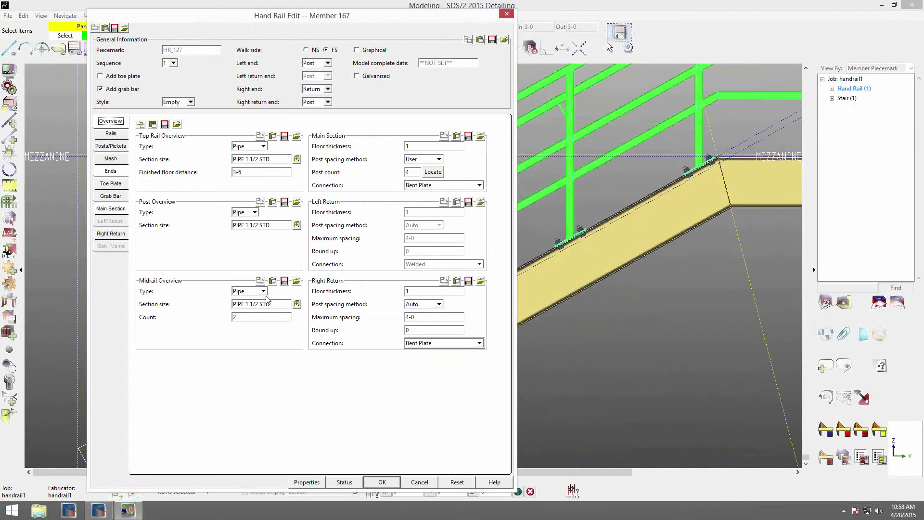
# - In the main section's bent plate connection, set the width to 6 and thickness to 1/2, keeping the hole type as Short Slot
pyautogui.click(112, 210)
pyautogui.click(167, 162)
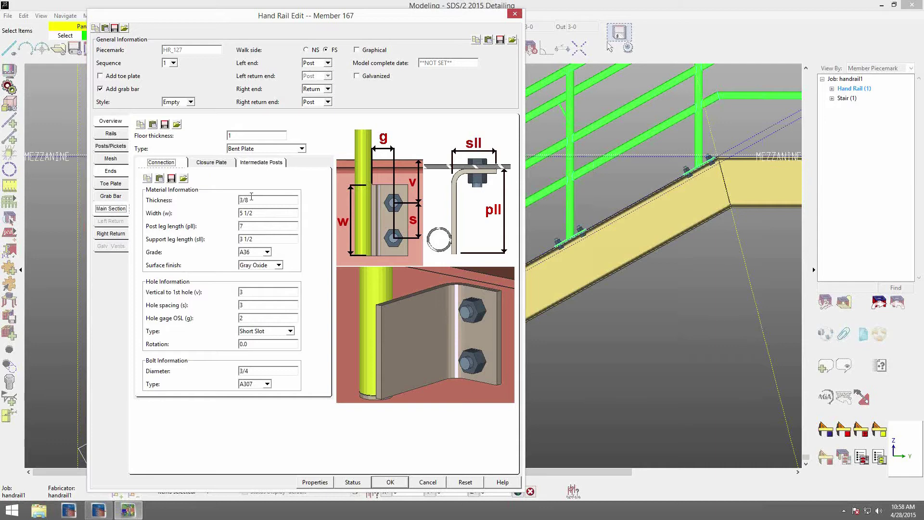
pyautogui.doubleClick(267, 217)
pyautogui.write('6')
pyautogui.doubleClick(258, 199)
pyautogui.write('1/2')
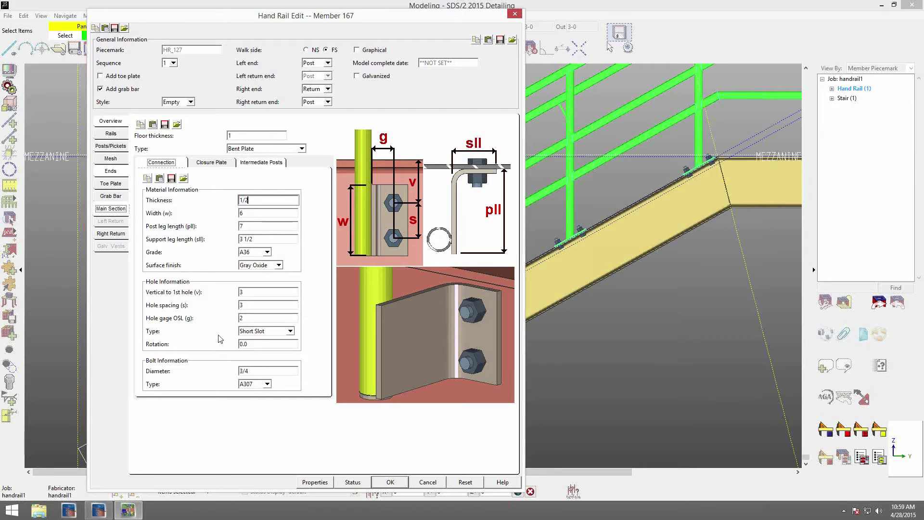
pyautogui.click(284, 333)
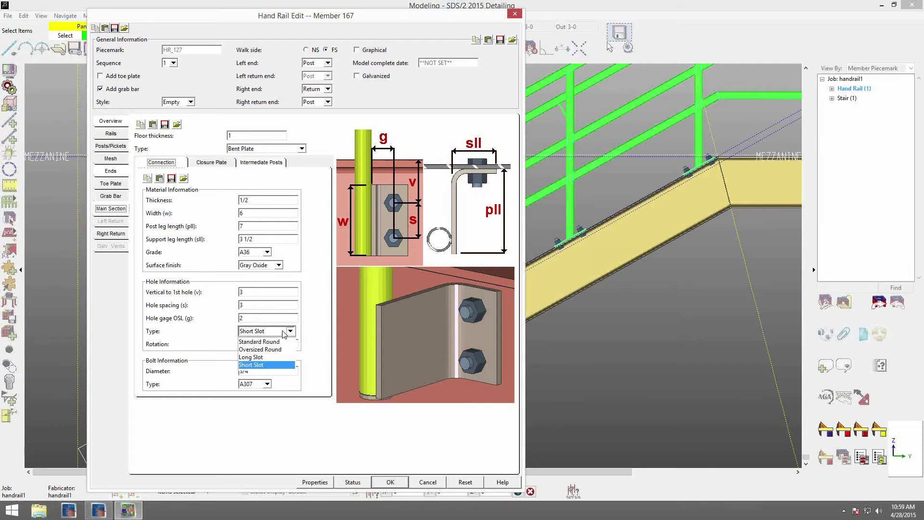
pyautogui.click(284, 333)
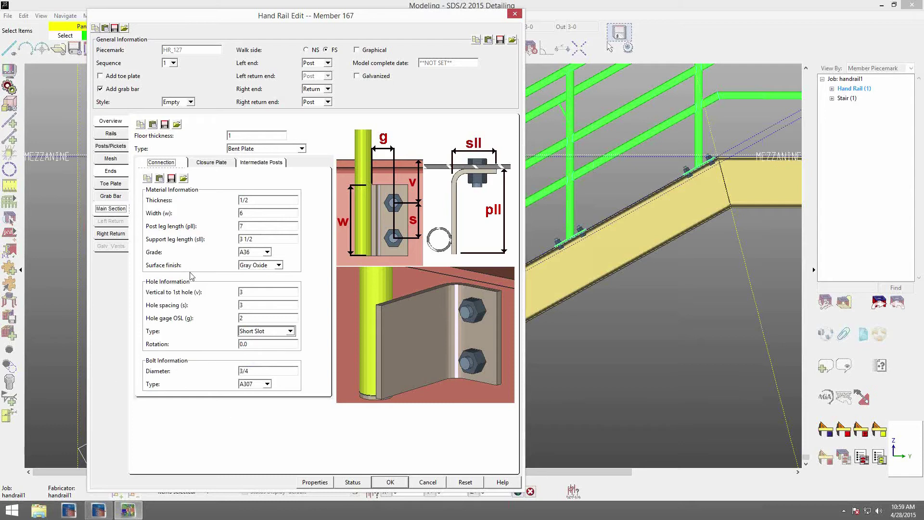
# - Set the connection side to Left for the main section's intermediate posts at 10-6 and 13-4 3/4
pyautogui.click(272, 164)
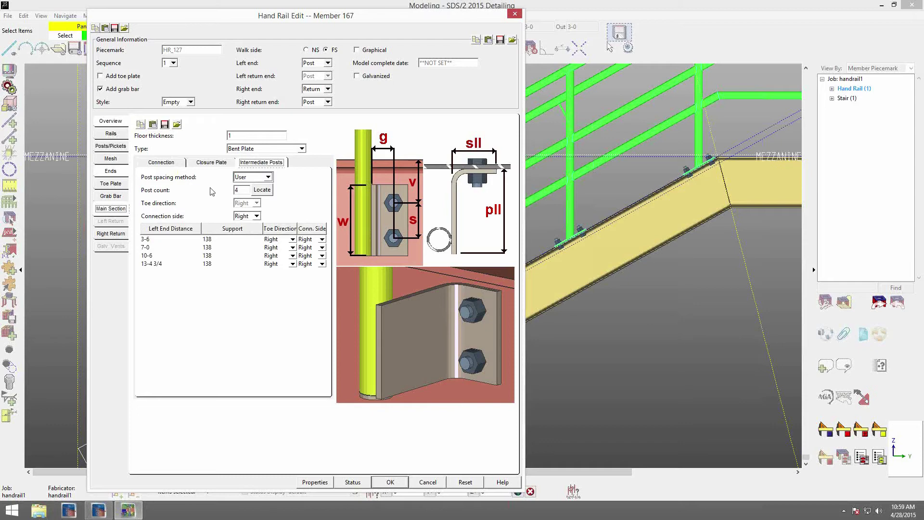
pyautogui.click(256, 216)
pyautogui.click(256, 217)
pyautogui.click(322, 264)
pyautogui.click(310, 275)
pyautogui.click(322, 256)
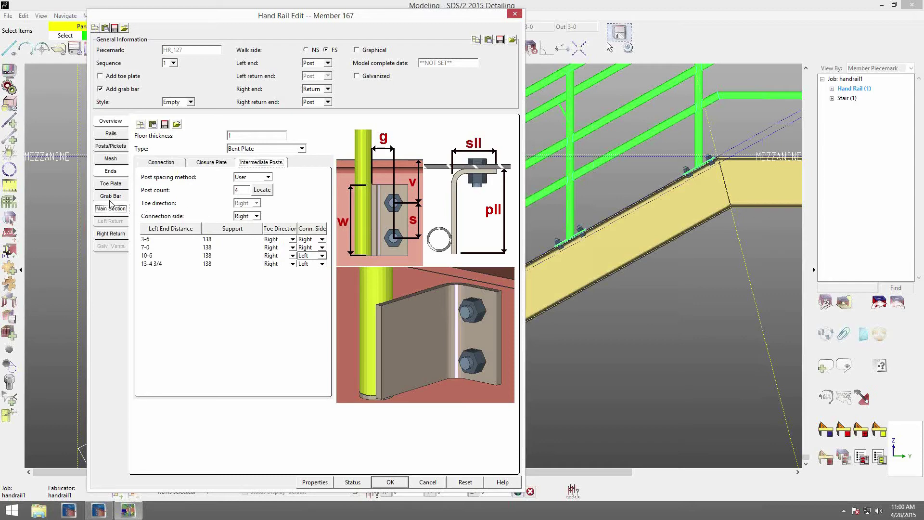
# - Check the connection side options for the handrail's left end, keep Right, and accept the handrail edits
pyautogui.click(107, 172)
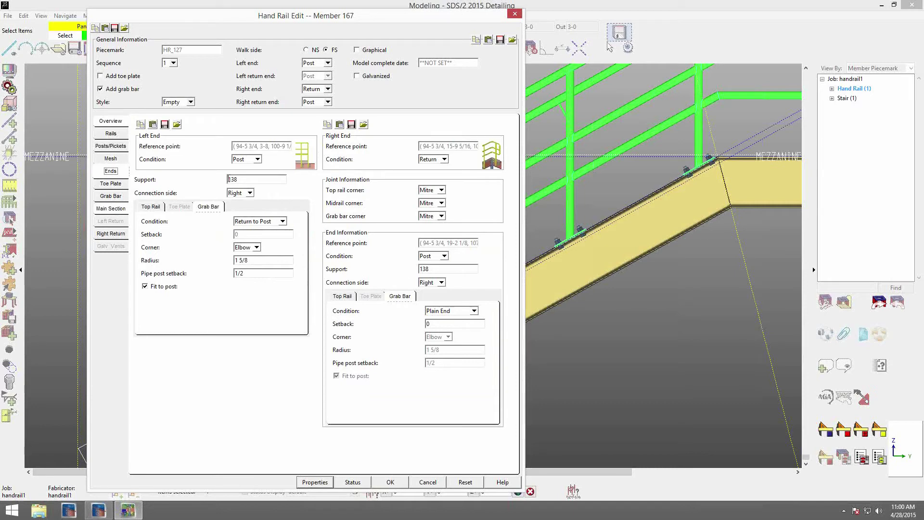
pyautogui.click(250, 193)
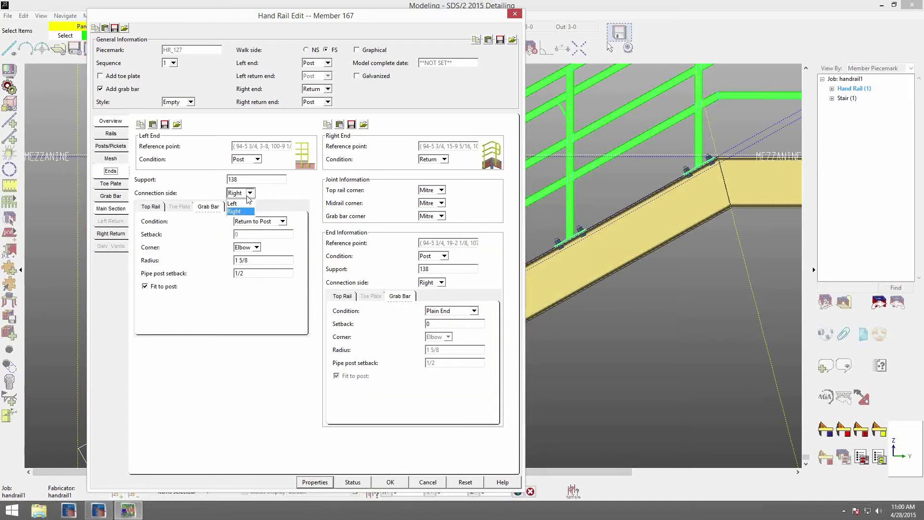
pyautogui.click(247, 196)
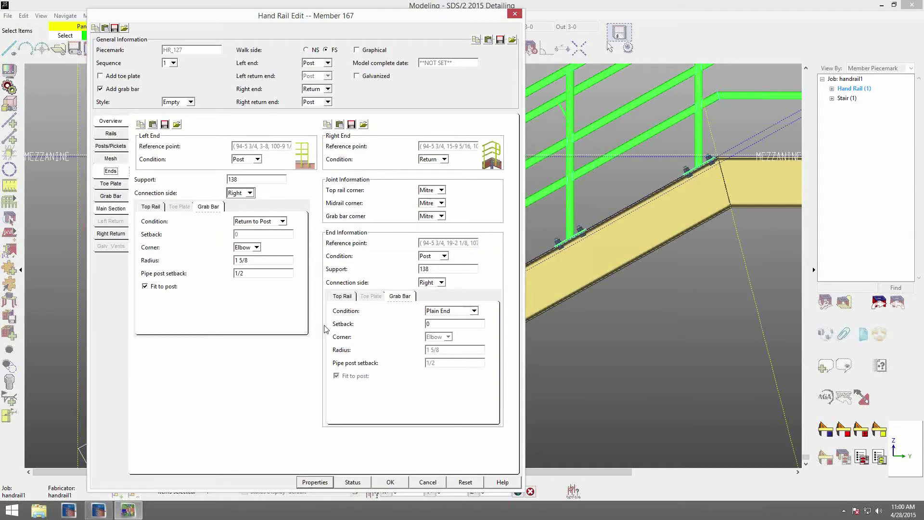
pyautogui.click(391, 482)
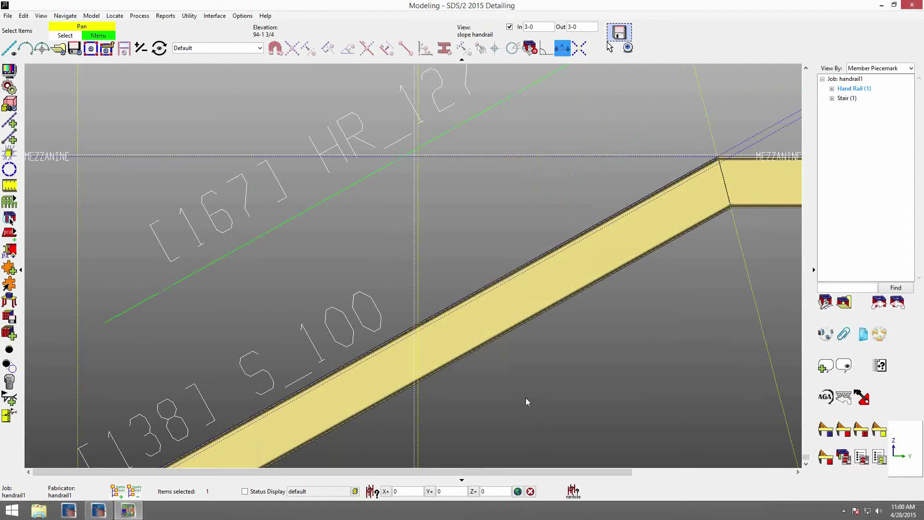
# - Examine the bent plate connections and their sides on the posts along the stringer in the slope handrail elevation
pyautogui.scroll(-3, 503, 382)
pyautogui.click(503, 383)
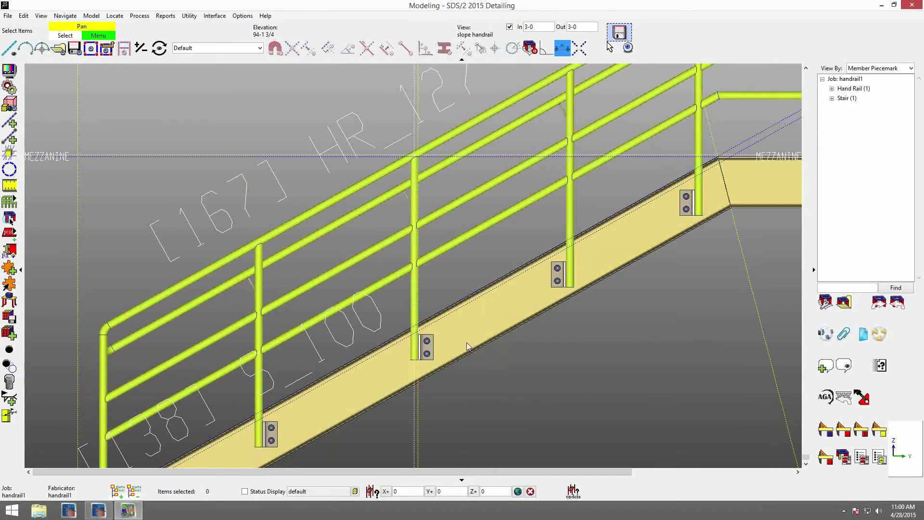
pyautogui.moveTo(447, 276); pyautogui.dragTo(431, 174, button='middle')
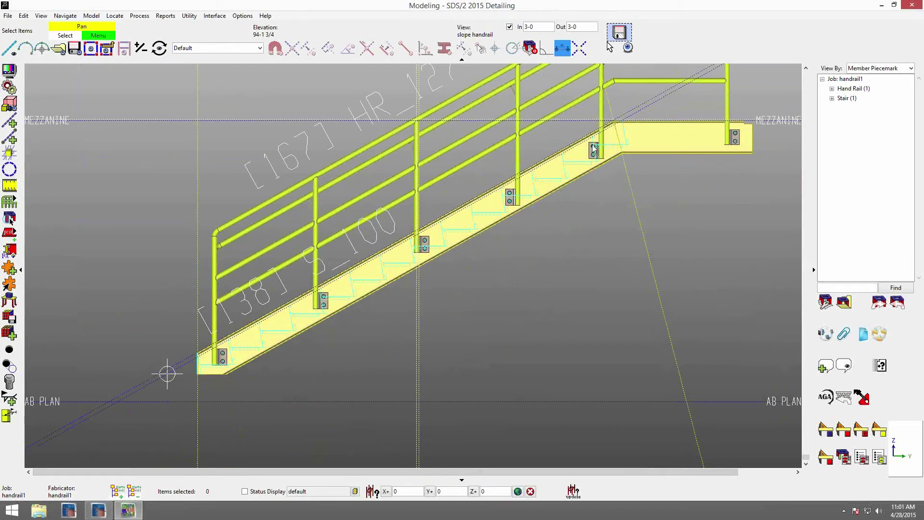
pyautogui.scroll(5, 589, 150)
pyautogui.scroll(-5, 589, 149)
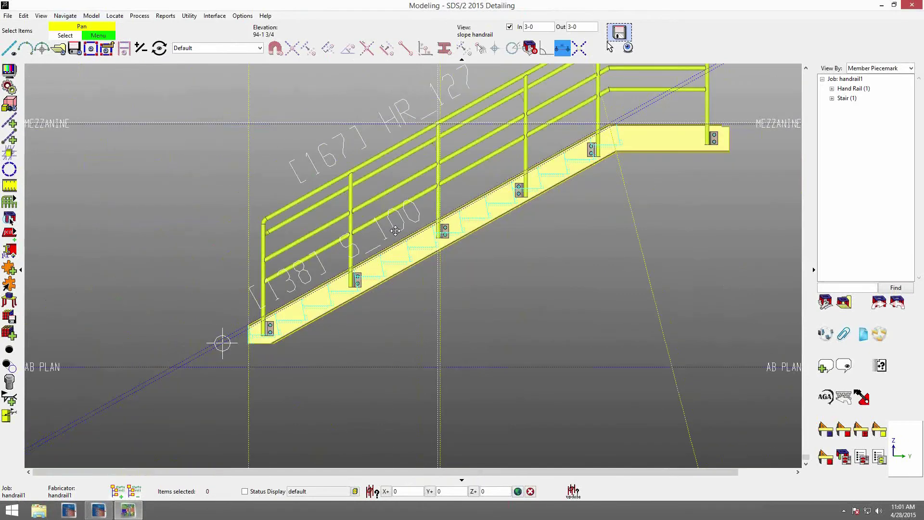
pyautogui.moveTo(589, 150); pyautogui.dragTo(449, 213, button='middle')
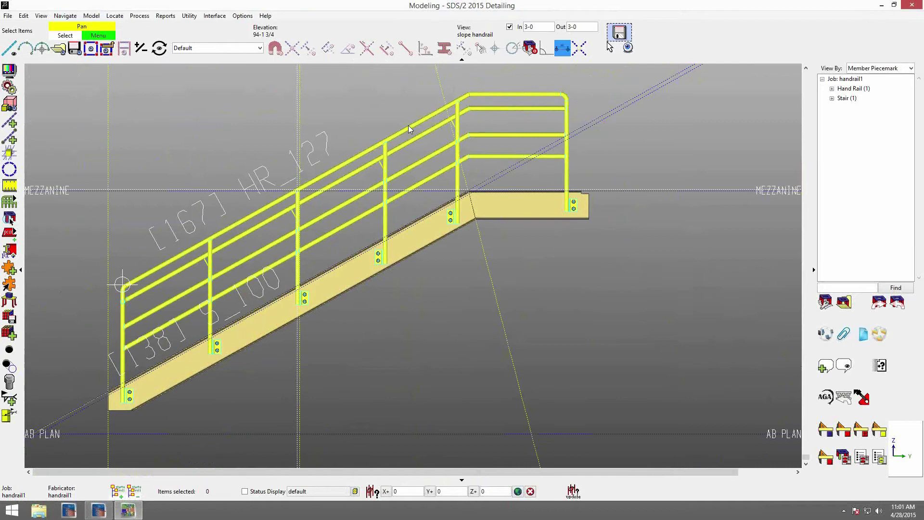
# - Restore the connection side to Right for HR_127's intermediate posts at 10-6 and 13-4 3/4, and accept the edits
pyautogui.doubleClick(409, 129)
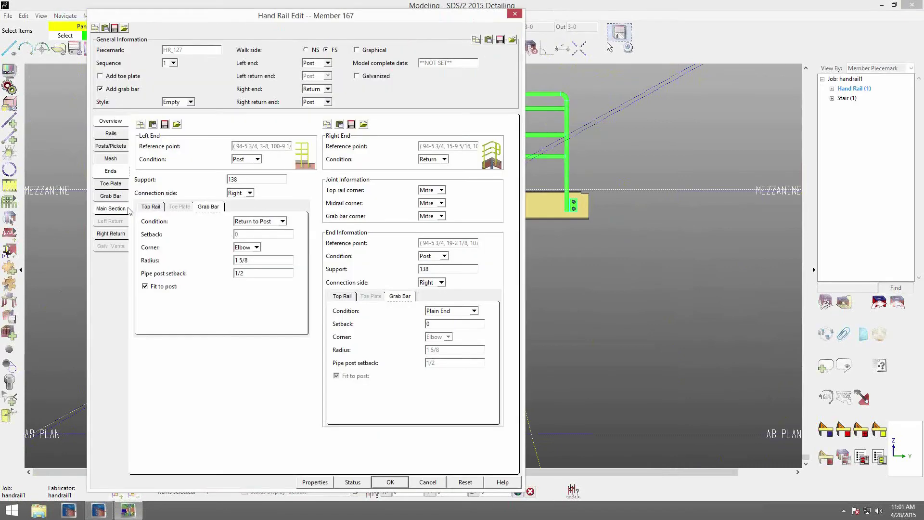
pyautogui.click(109, 209)
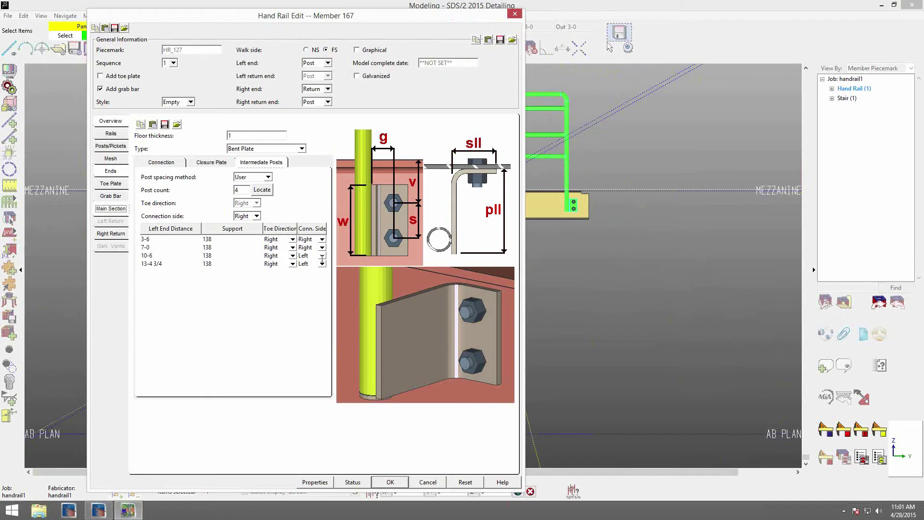
pyautogui.click(322, 256)
pyautogui.click(306, 274)
pyautogui.click(322, 264)
pyautogui.click(308, 281)
pyautogui.click(389, 482)
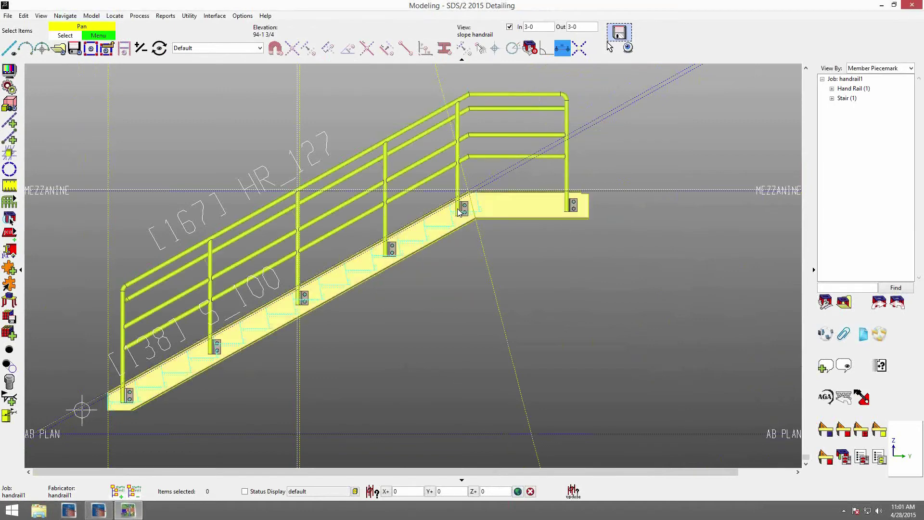
# - Inspect the bent plates on the upper stair posts, checking their position near the stringer's bend
pyautogui.scroll(5, 458, 210)
pyautogui.scroll(4, 458, 210)
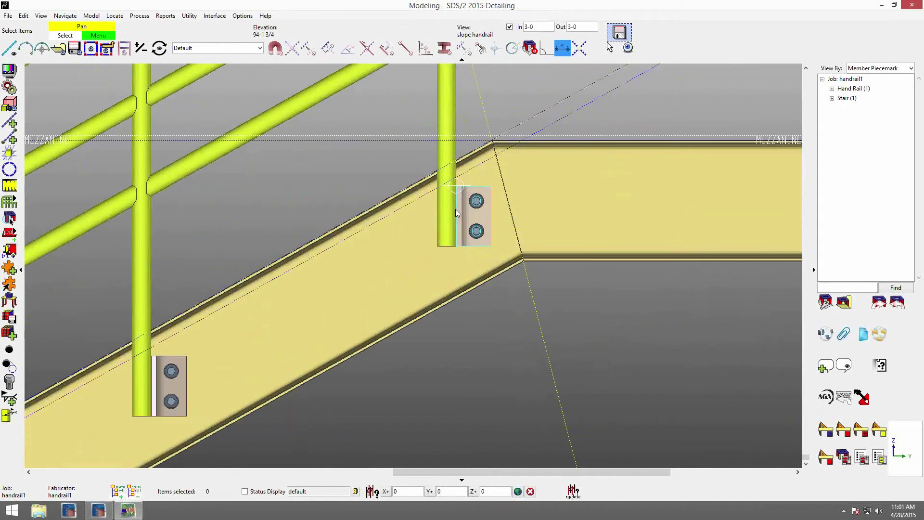
pyautogui.scroll(-9, 424, 200)
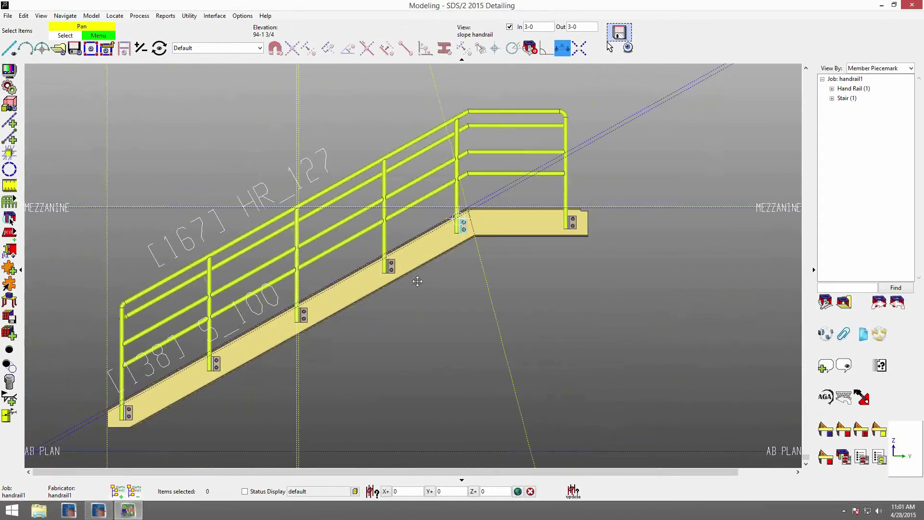
pyautogui.moveTo(417, 281); pyautogui.dragTo(419, 285, button='middle')
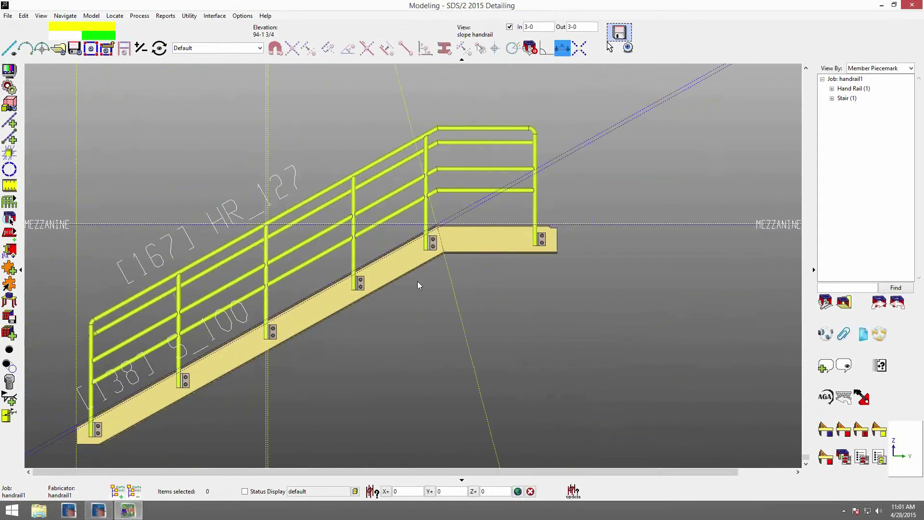
# - Reopen handrail HR_127 and set the main section connection type to Clip Angle
pyautogui.doubleClick(314, 194)
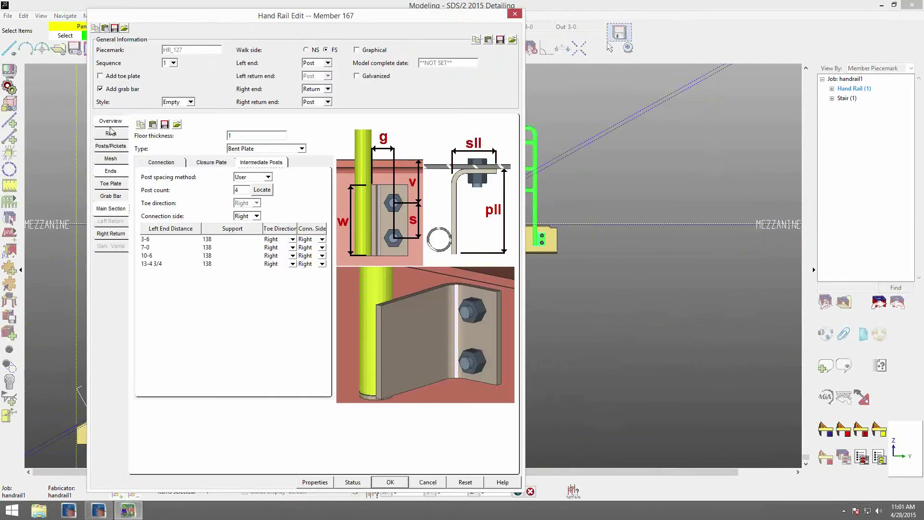
pyautogui.click(106, 212)
pyautogui.click(302, 149)
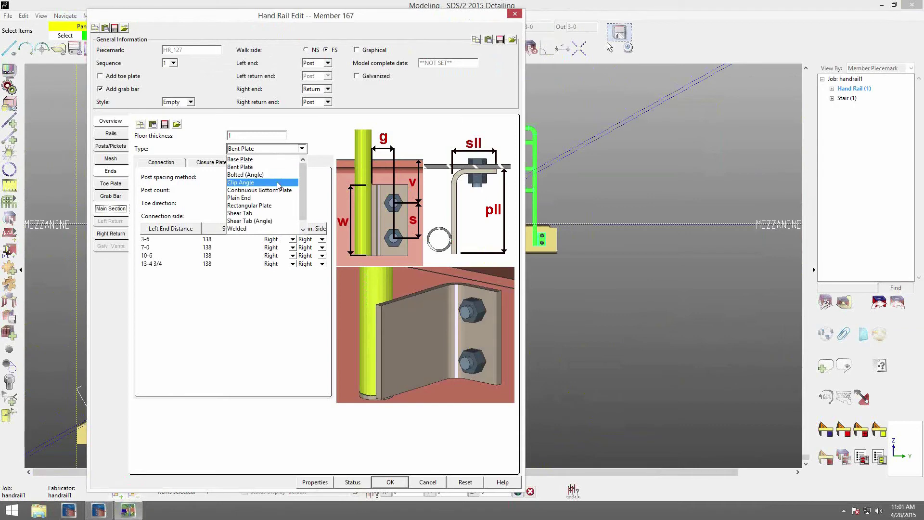
pyautogui.click(251, 183)
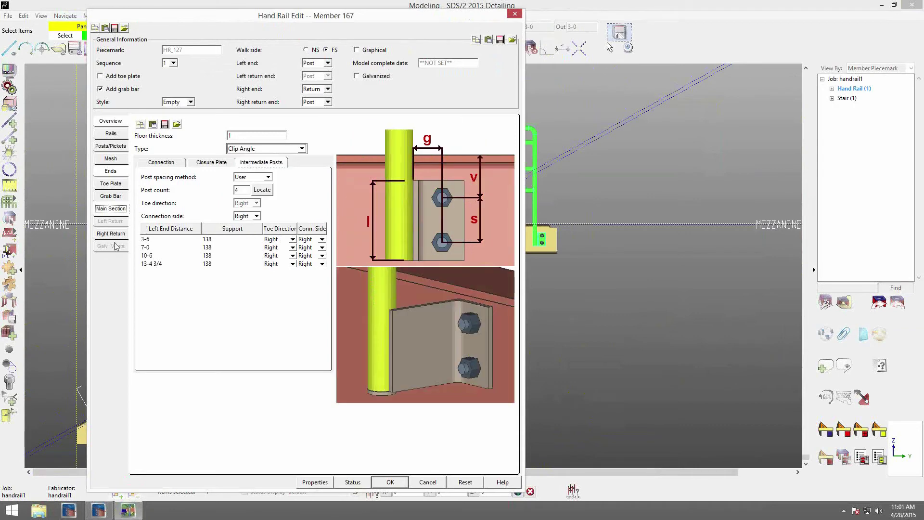
# - Set the right return connection type to Clip Angle
pyautogui.click(111, 235)
pyautogui.click(288, 152)
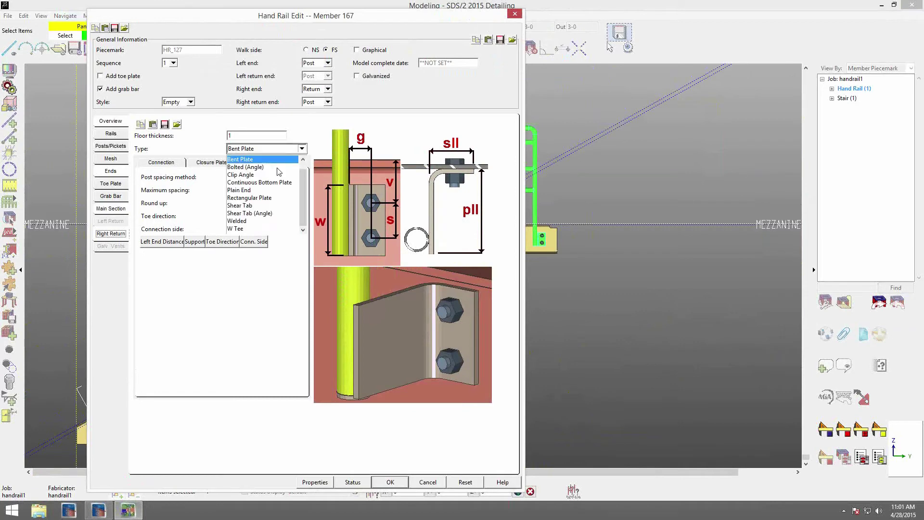
pyautogui.click(269, 165)
pyautogui.click(291, 149)
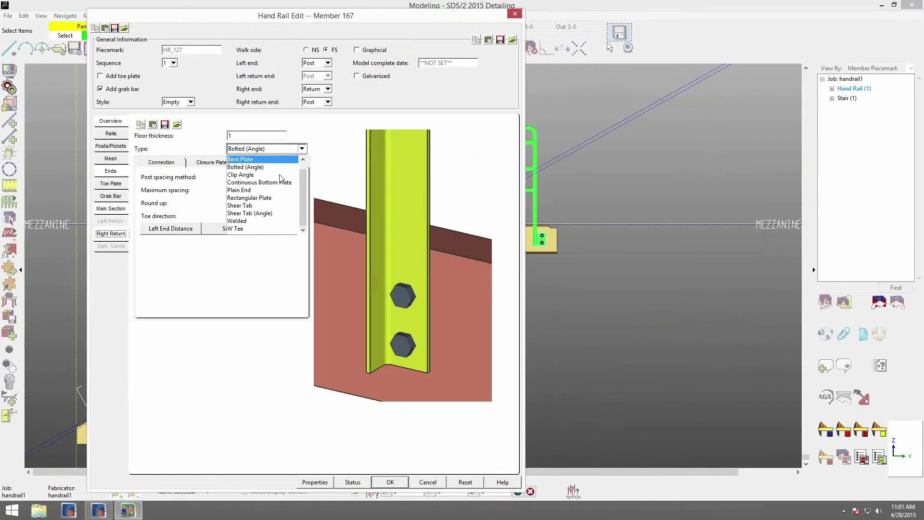
pyautogui.click(252, 183)
# - Review the main section's clip angle connection settings and the connection side of HR_127's intermediate posts
pyautogui.click(111, 209)
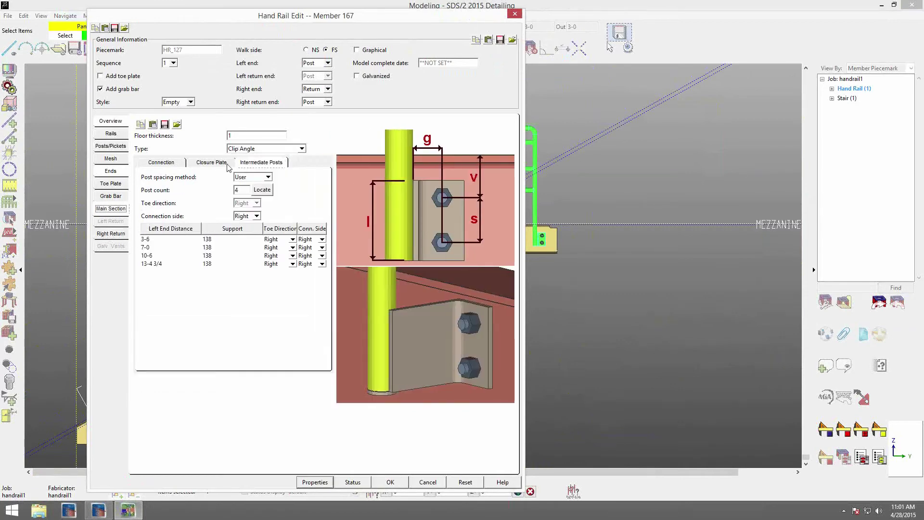
pyautogui.click(162, 163)
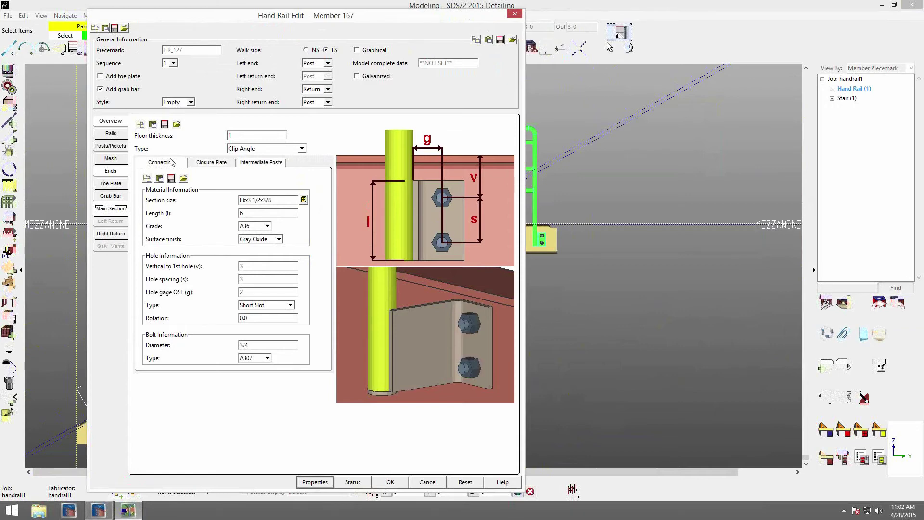
pyautogui.click(278, 164)
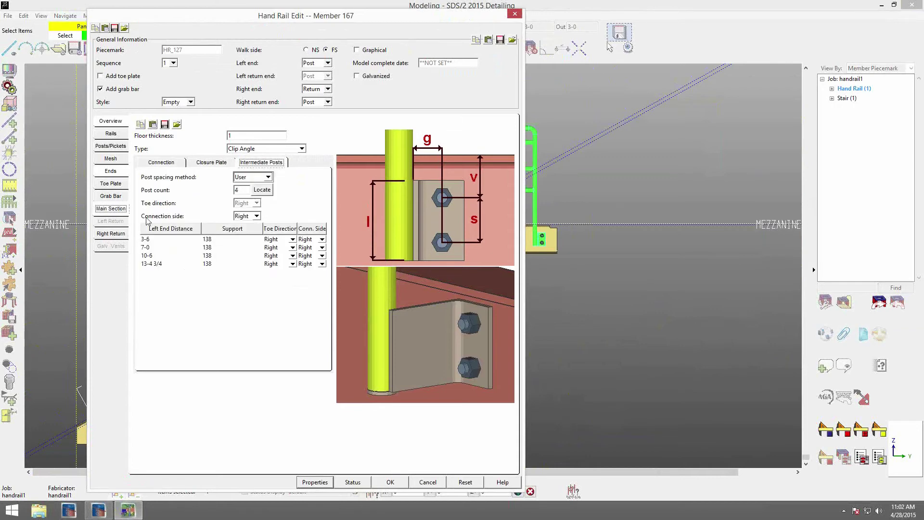
pyautogui.click(257, 216)
pyautogui.click(257, 217)
# - Set the connection side to Left for HR_127's left end and right return end posts, and accept the edits
pyautogui.click(108, 172)
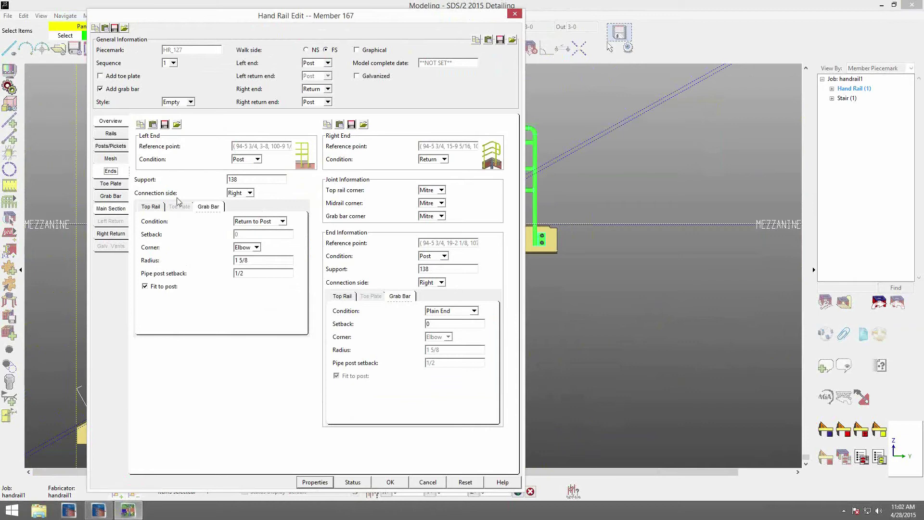
pyautogui.click(250, 193)
pyautogui.click(238, 210)
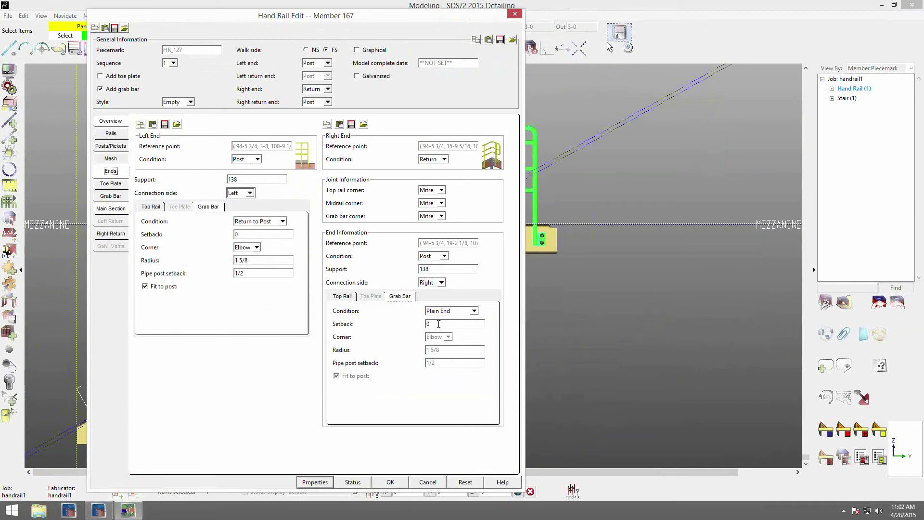
pyautogui.click(441, 283)
pyautogui.click(424, 300)
pyautogui.click(392, 482)
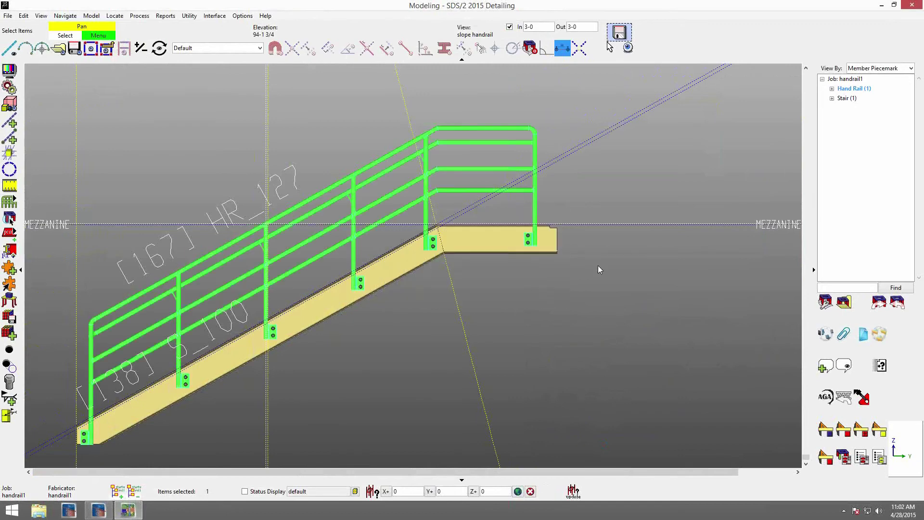
# - Inspect the clip angles along the stair stringer, checking which side of each post they sit on
pyautogui.click(292, 351)
pyautogui.moveTo(316, 280); pyautogui.dragTo(336, 221, button='middle')
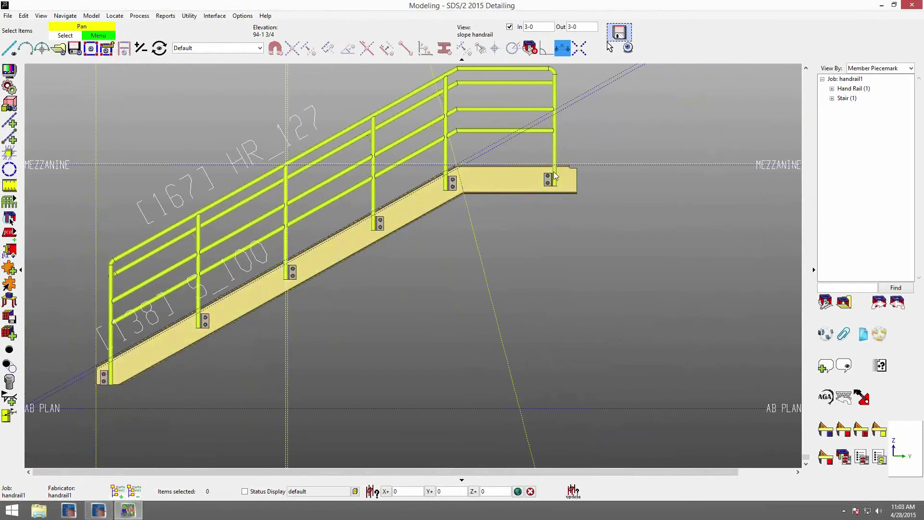
pyautogui.scroll(5, 87, 378)
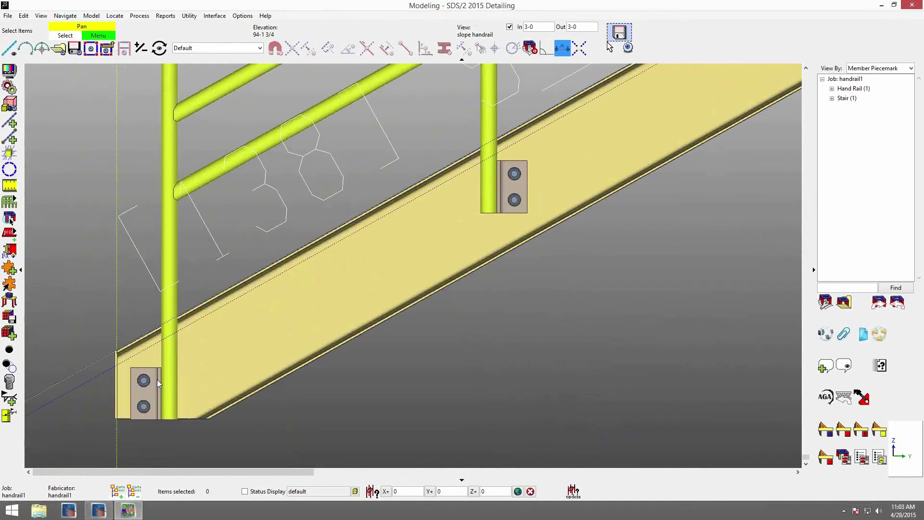
pyautogui.scroll(-4, 174, 385)
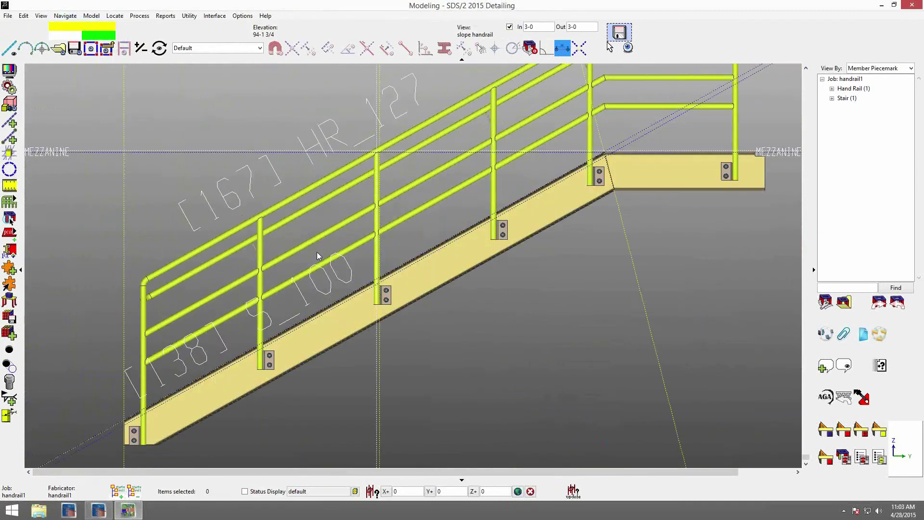
pyautogui.scroll(-1, 450, 238)
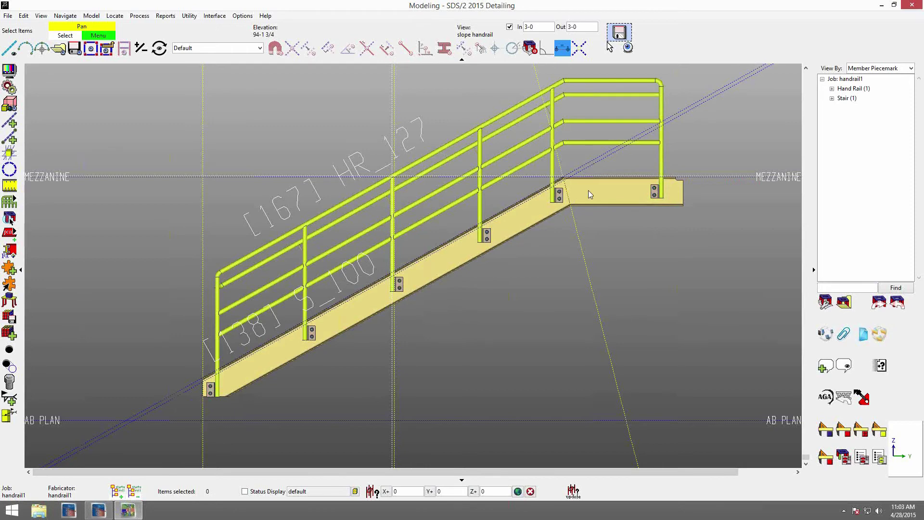
pyautogui.moveTo(588, 190); pyautogui.dragTo(530, 193, button='middle')
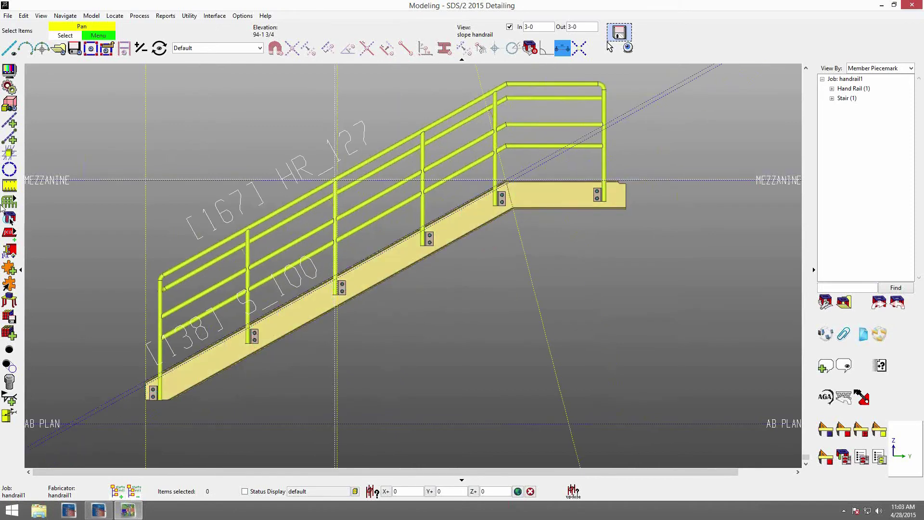
# - Open the MEZZANINE view and locate the handrail beside beam B_76 near gridlines E and 2.1
pyautogui.click(39, 183)
pyautogui.scroll(6, 248, 276)
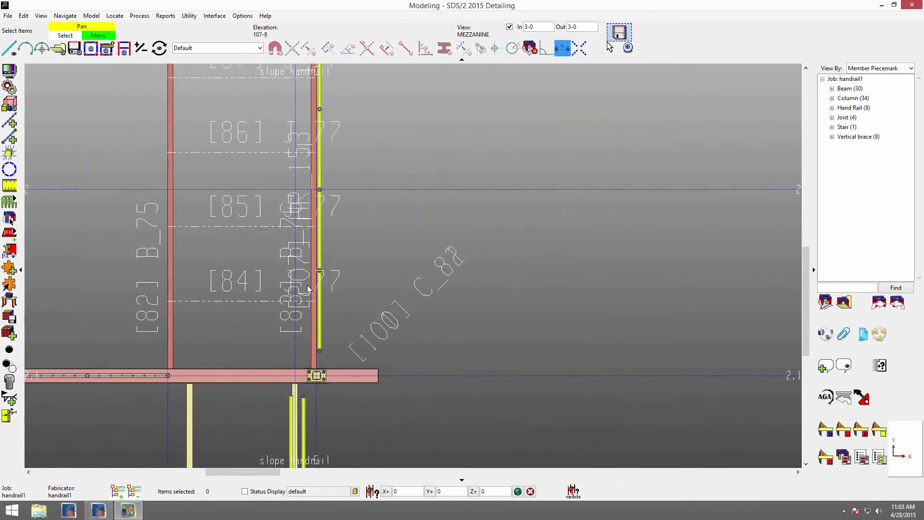
pyautogui.scroll(3, 264, 330)
pyautogui.scroll(2, 260, 339)
pyautogui.moveTo(262, 339); pyautogui.dragTo(270, 312, button='middle')
pyautogui.scroll(-1, 282, 308)
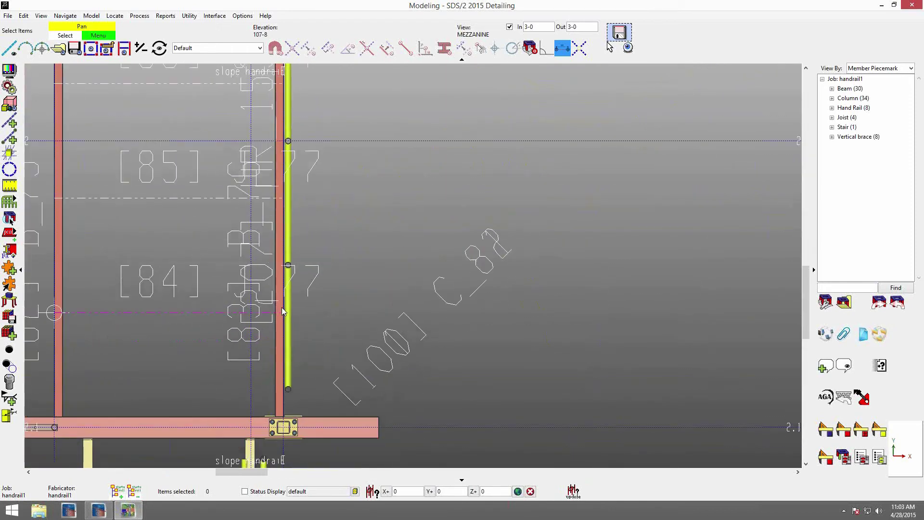
pyautogui.scroll(-1, 281, 307)
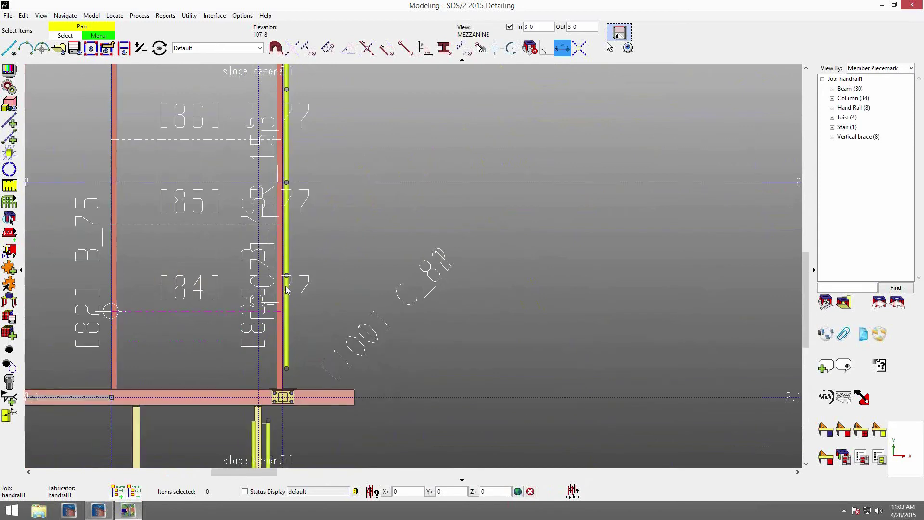
pyautogui.click(510, 27)
pyautogui.click(510, 27)
pyautogui.scroll(2, 272, 413)
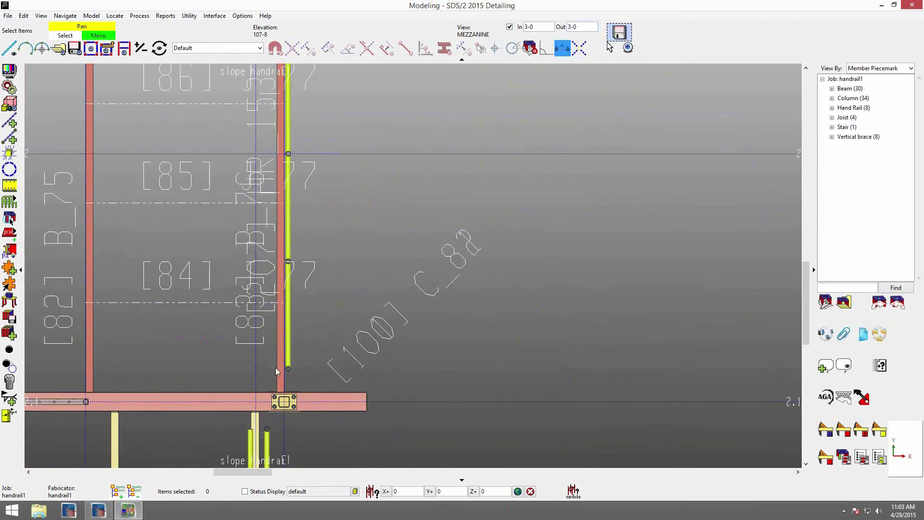
pyautogui.moveTo(293, 385); pyautogui.dragTo(290, 358, button='middle')
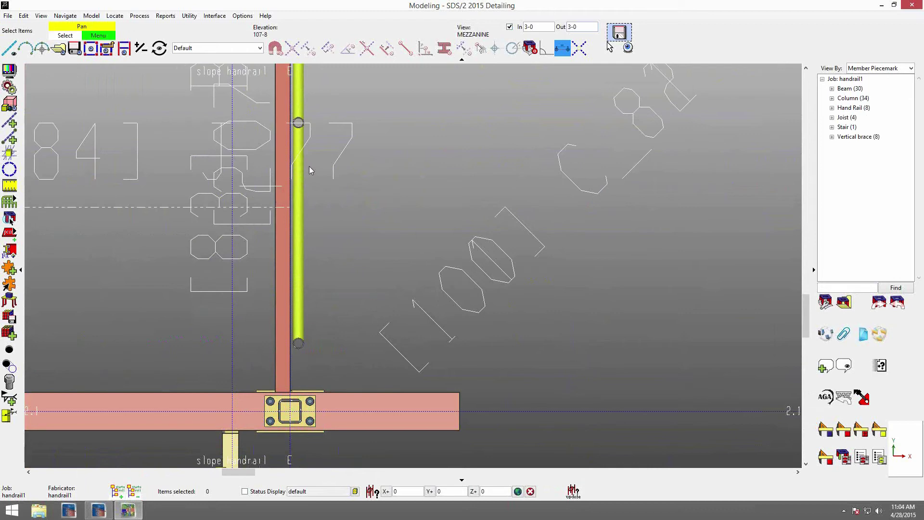
# - Select the mezzanine handrail beside the beam on gridline E and open its HR_153 member for editing
pyautogui.click(302, 186)
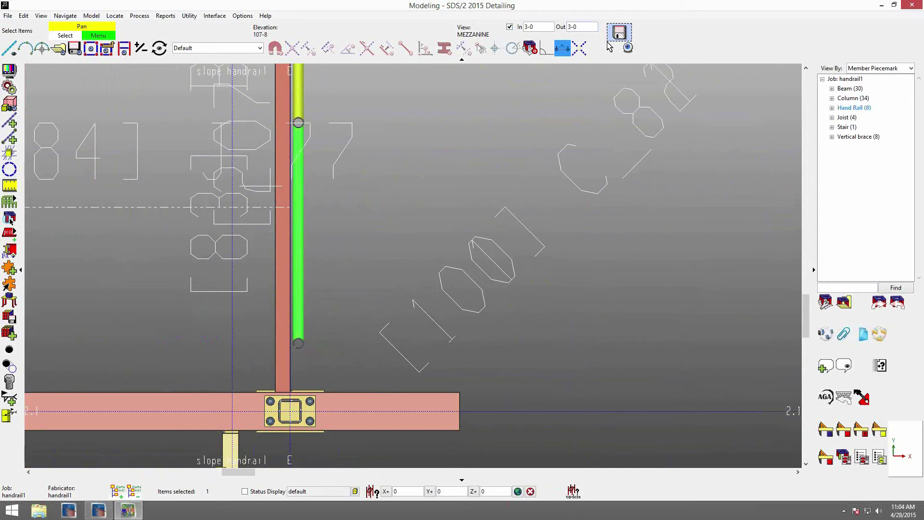
pyautogui.click(832, 108)
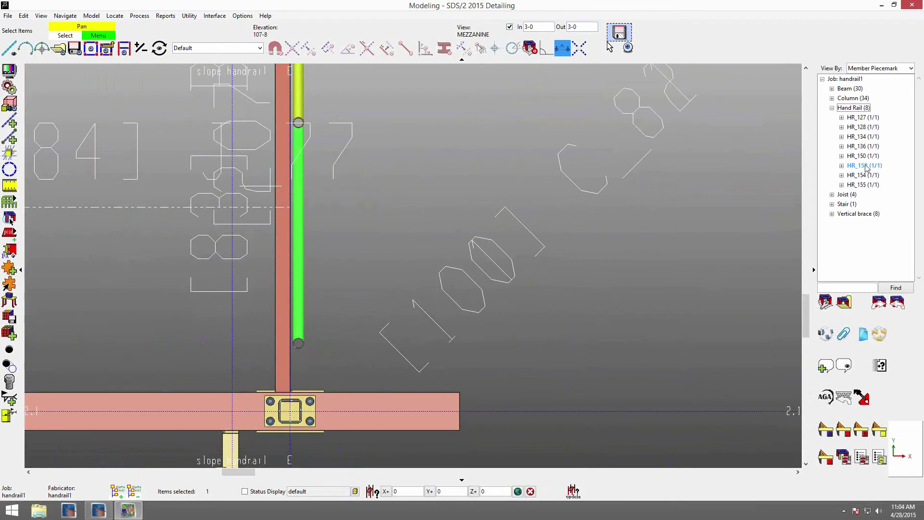
pyautogui.click(841, 166)
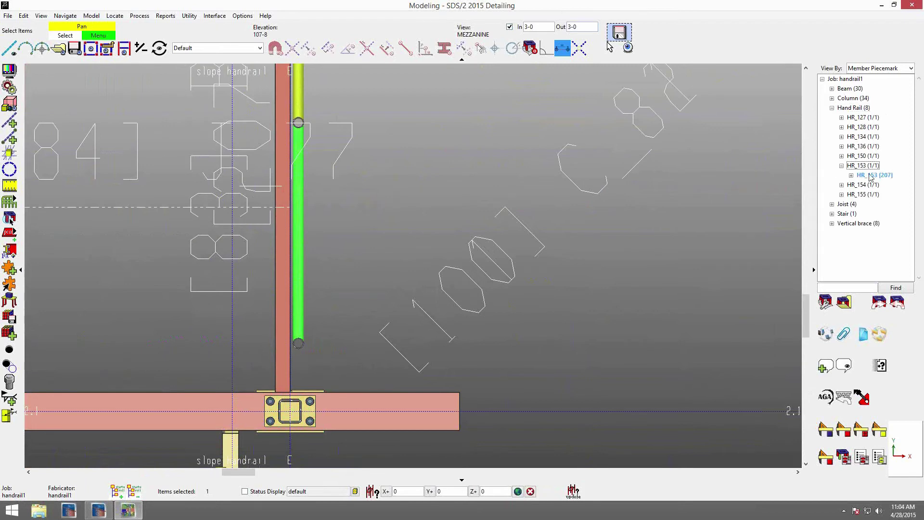
pyautogui.click(870, 175)
pyautogui.doubleClick(870, 175)
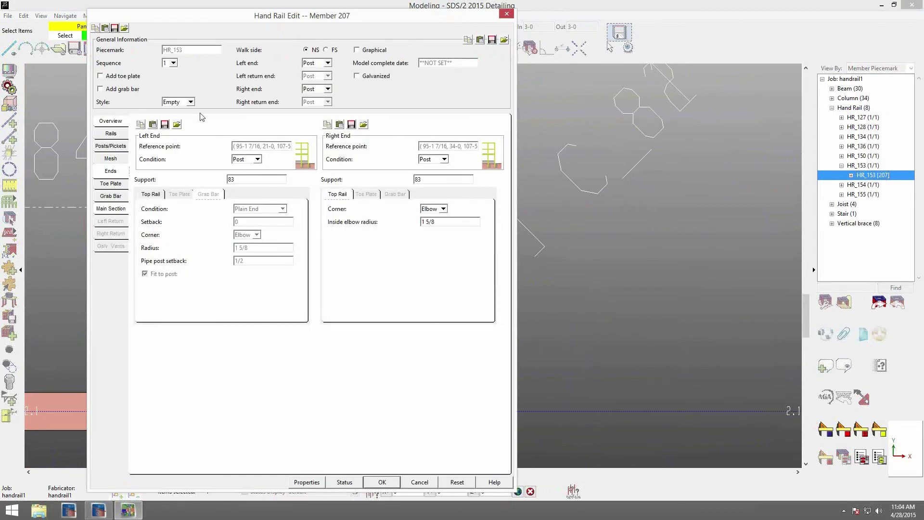
# - Set HR_153's main section connection type to Rectangular Plate
pyautogui.click(111, 121)
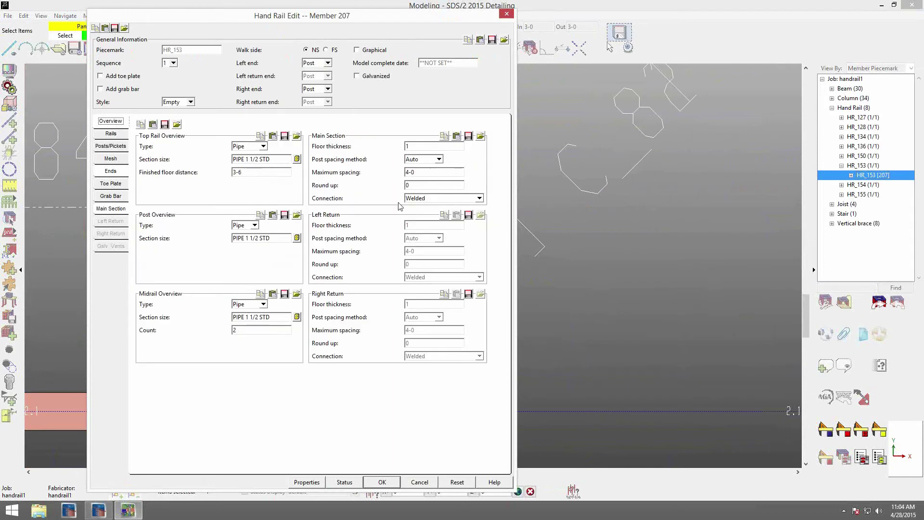
pyautogui.click(479, 198)
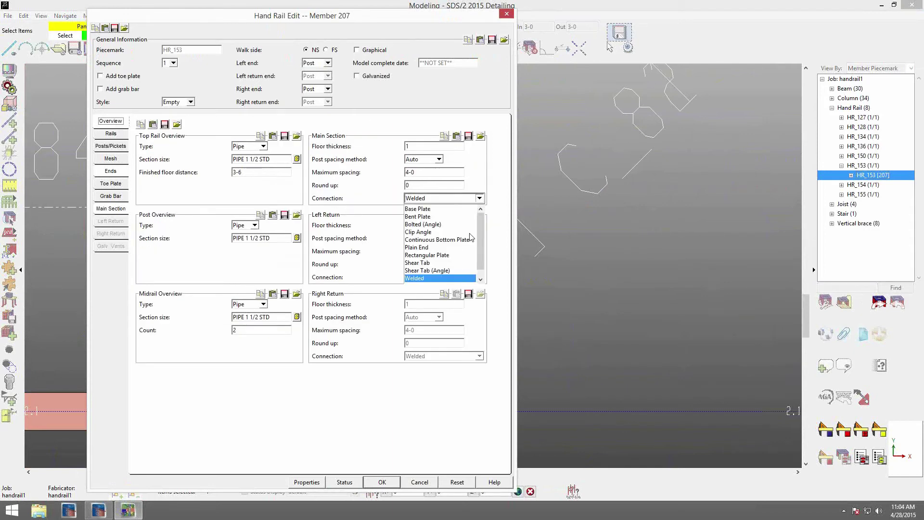
pyautogui.click(440, 256)
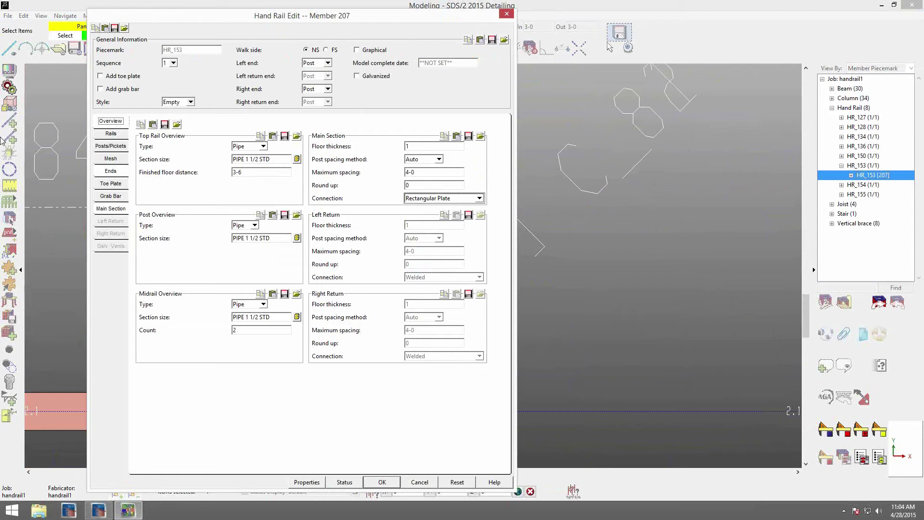
# - Set the hole type of the main section's rectangular plate connection to Short Slot
pyautogui.click(115, 211)
pyautogui.click(173, 163)
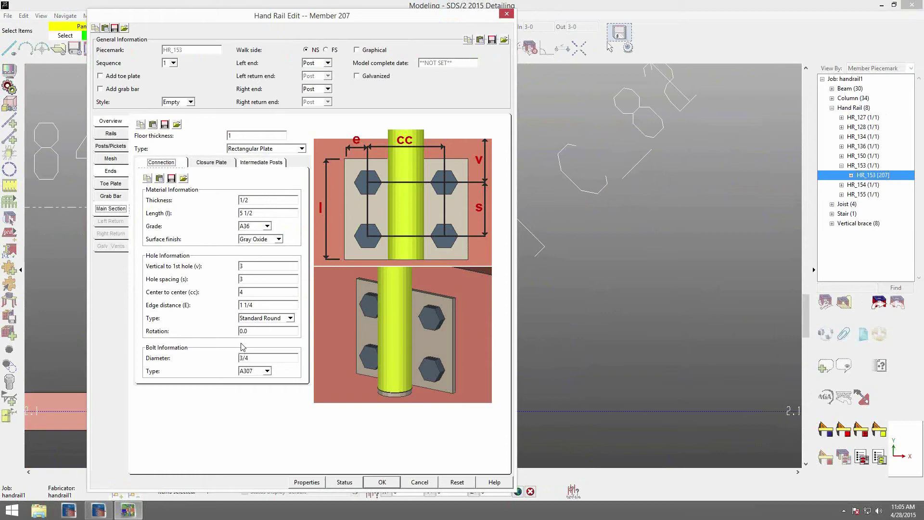
pyautogui.click(290, 319)
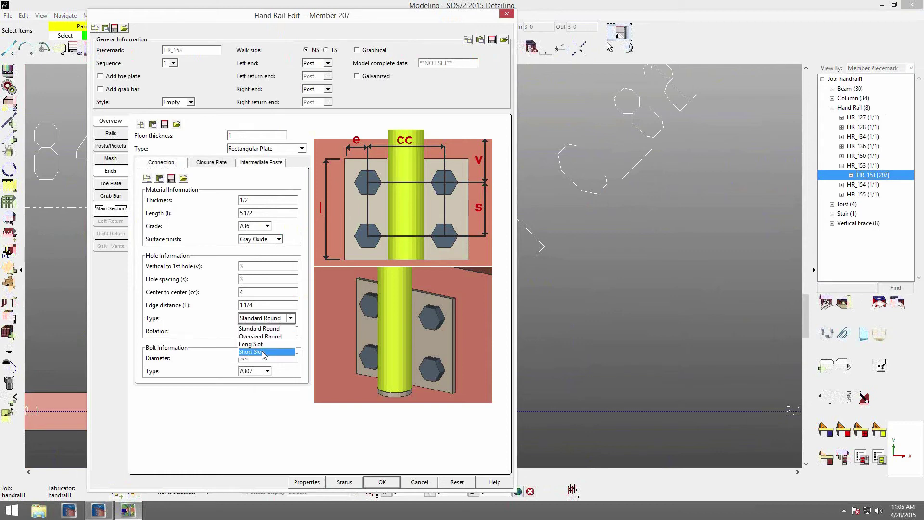
pyautogui.click(257, 352)
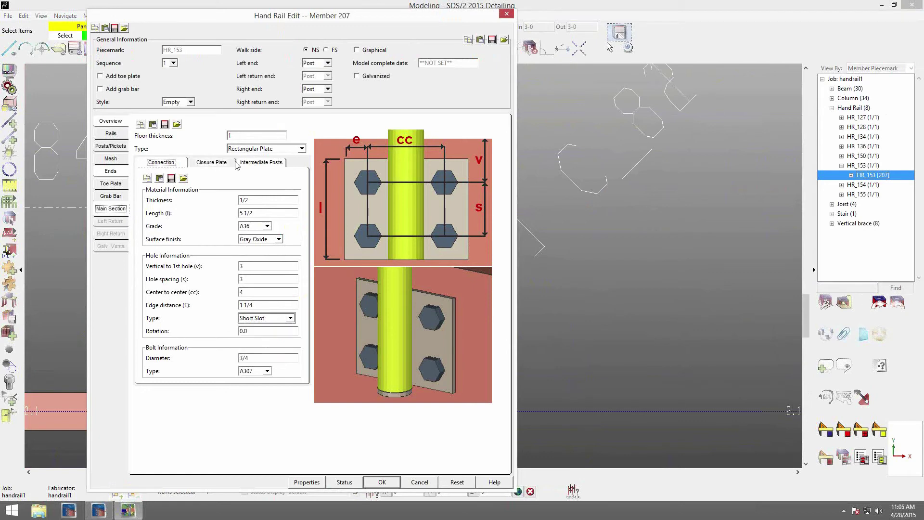
# - Add closure plates to HR_153's main section posts, check the intermediate post and end settings, and accept the edits
pyautogui.click(266, 162)
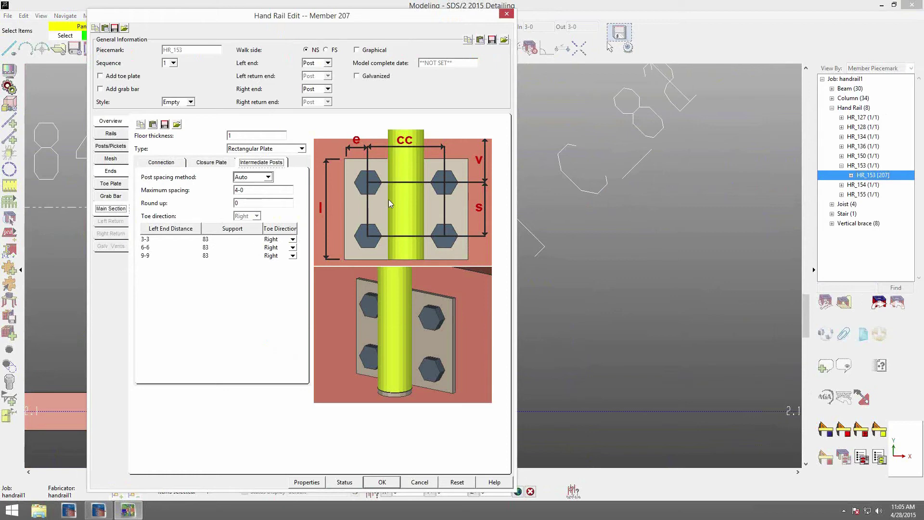
pyautogui.click(210, 163)
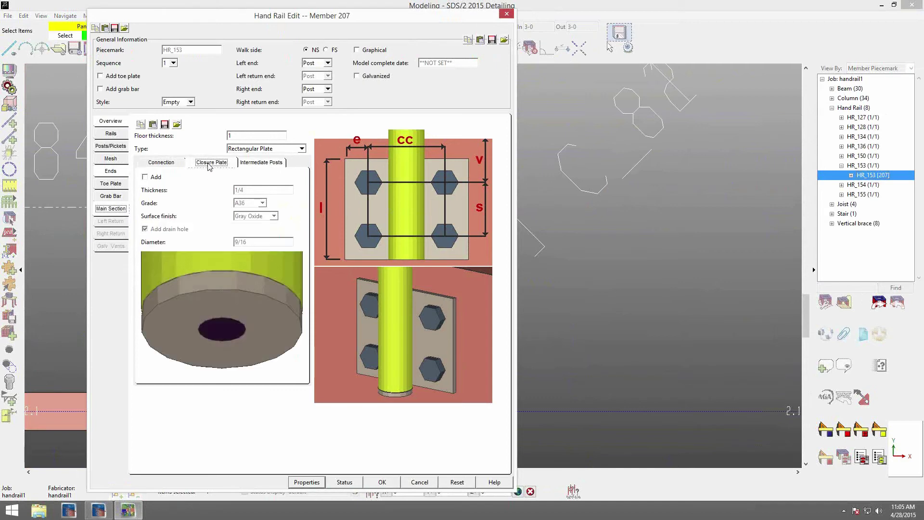
pyautogui.click(145, 177)
pyautogui.click(261, 163)
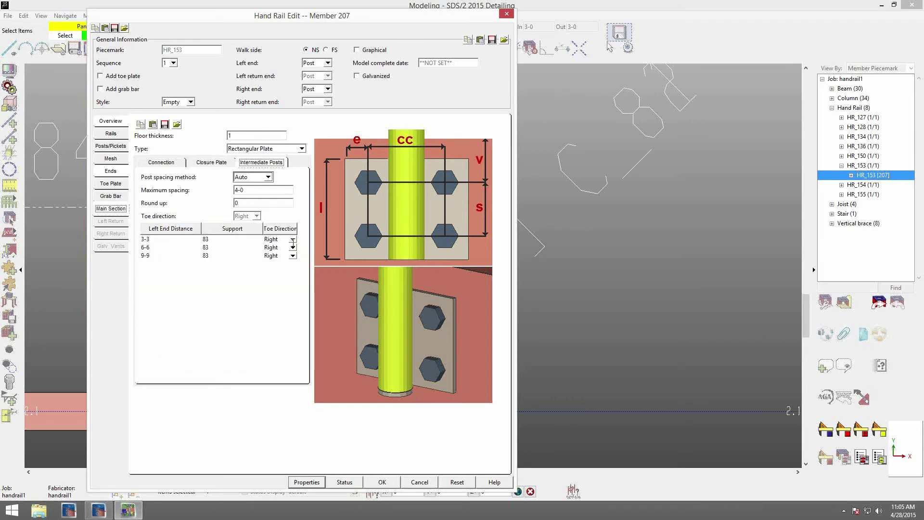
pyautogui.click(109, 172)
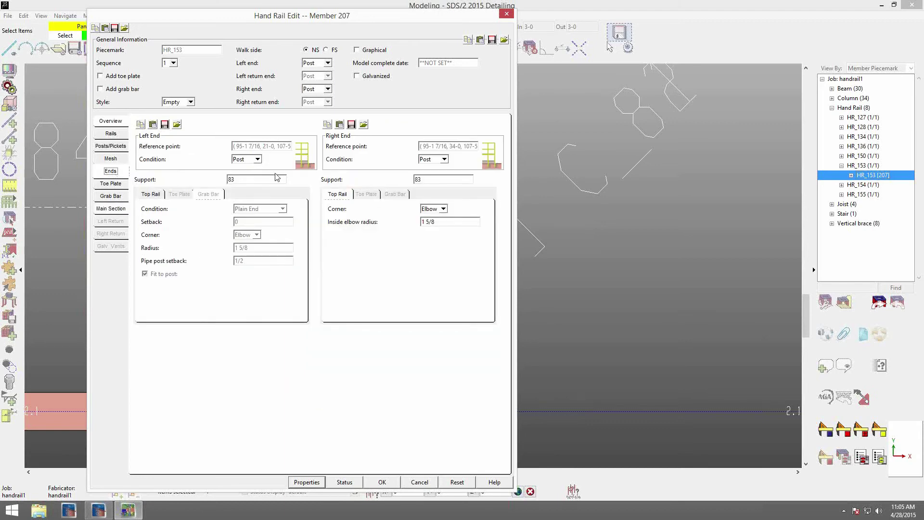
pyautogui.click(382, 483)
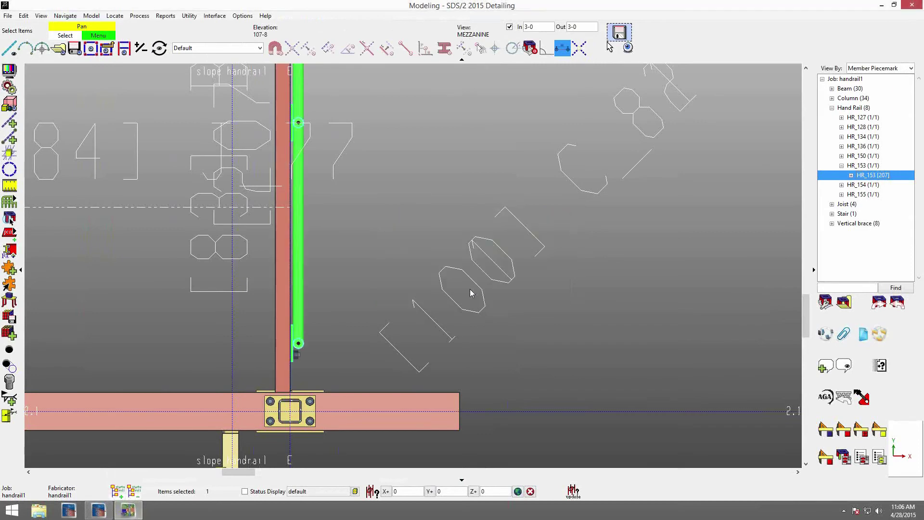
# - Inspect the rectangular plates, bolts and closure plates on the mezzanine handrail posts in 3D
pyautogui.click(362, 270)
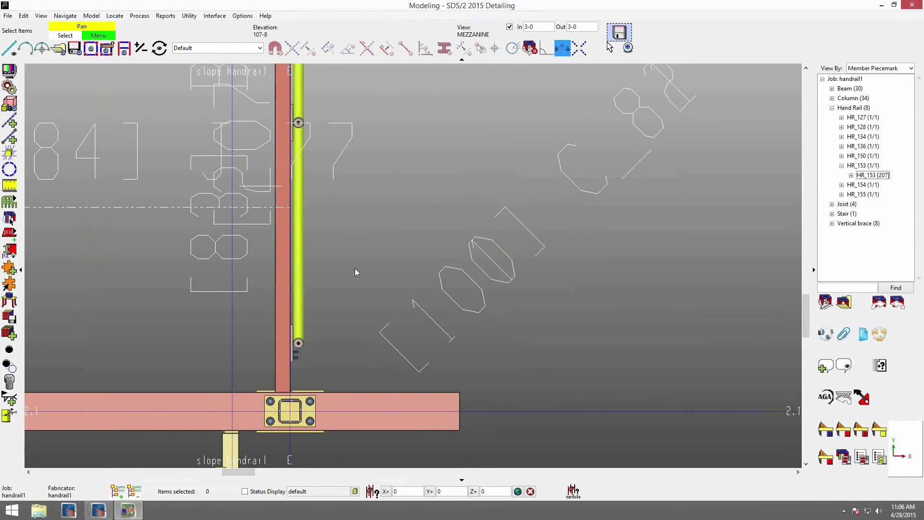
pyautogui.moveTo(268, 237)
pyautogui.mouseDown()
pyautogui.moveTo(346, 227)
pyautogui.moveTo(330, 128)
pyautogui.moveTo(345, 140)
pyautogui.moveTo(395, 250)
pyautogui.mouseUp()
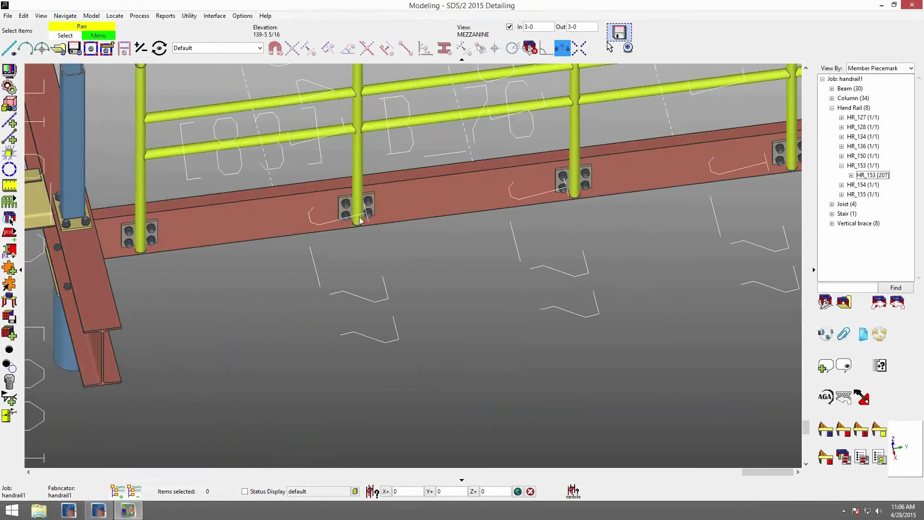
pyautogui.scroll(3, 361, 222)
pyautogui.scroll(3, 344, 207)
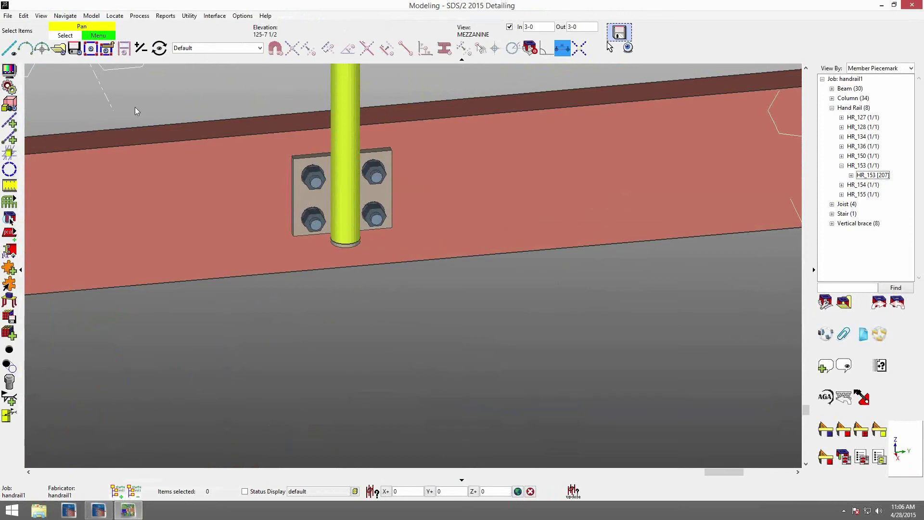
# - Open the MEZZANINE erection view at the framing bay bounded by beams B_141, B_137, B_108 and B_142
pyautogui.click(58, 48)
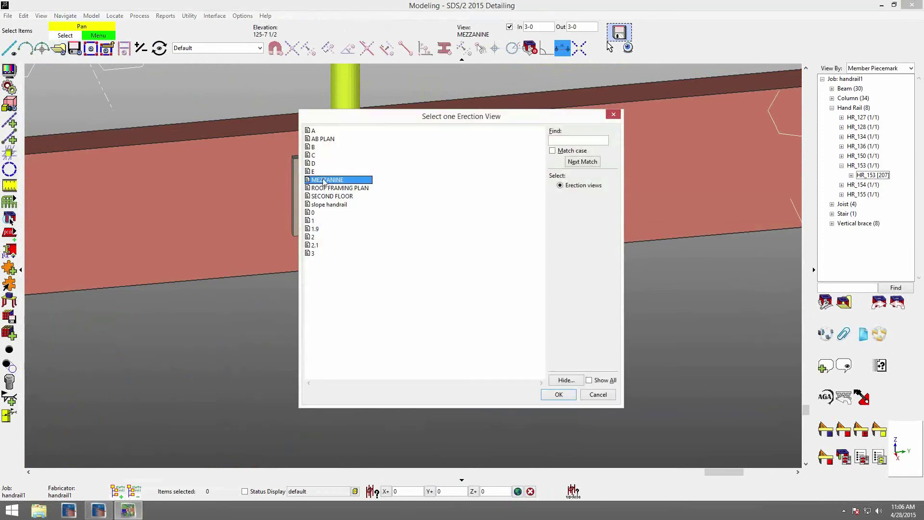
pyautogui.click(559, 395)
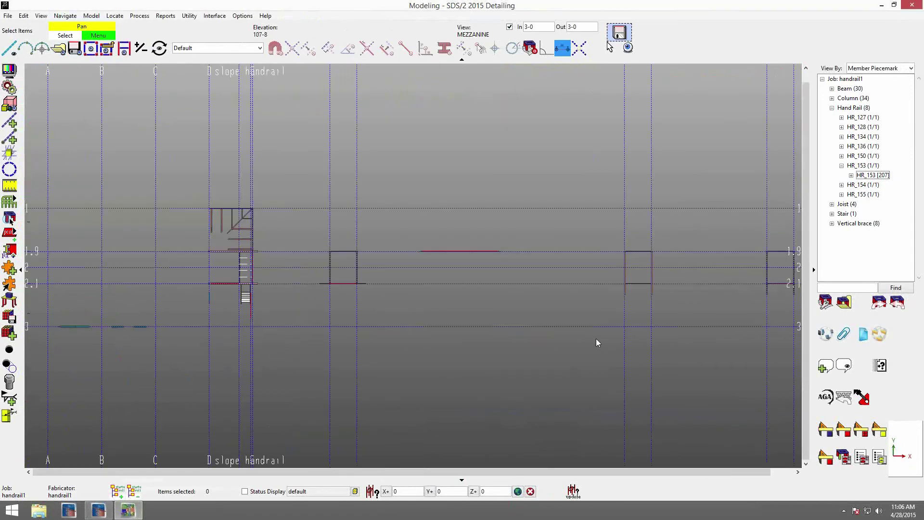
pyautogui.moveTo(596, 339); pyautogui.dragTo(234, 340, button='middle')
pyautogui.scroll(3, 248, 288)
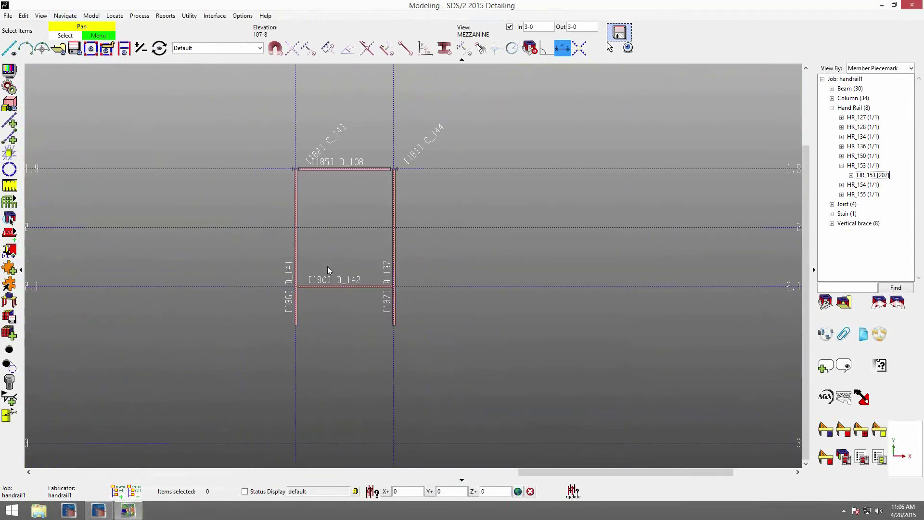
pyautogui.scroll(1, 328, 267)
pyautogui.scroll(1, 277, 226)
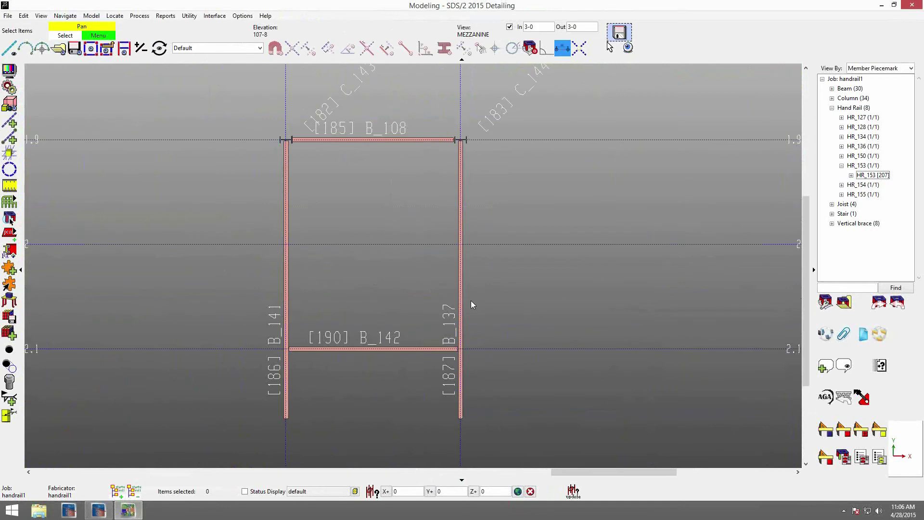
# - Start a new handrail and locate its left end at the B_141 and B_142 intersection with X and Y offsets of -6
pyautogui.click(15, 205)
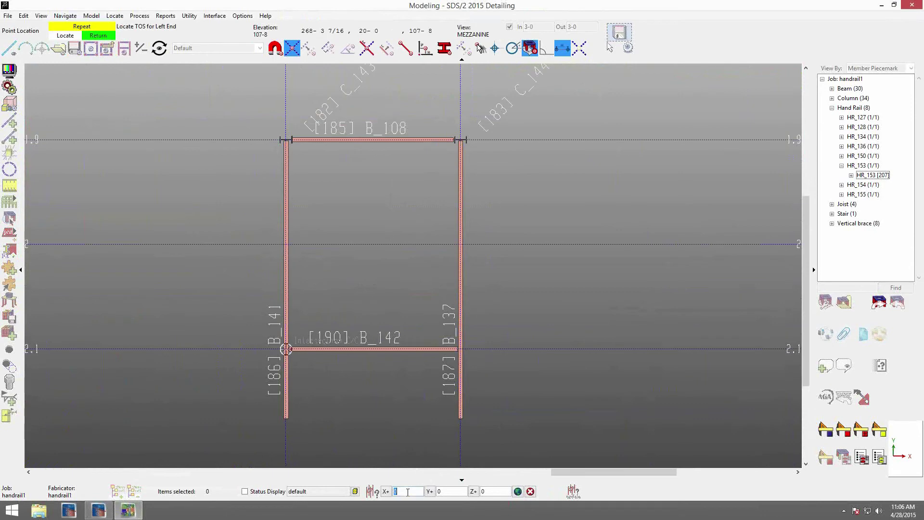
pyautogui.write('-6')
pyautogui.click(454, 490)
pyautogui.write('-6')
pyautogui.click(287, 352)
# - Locate the handrail's right end at beam B_137 with an X offset of 6 and no Y offset, and both return ends at grid line 2
pyautogui.doubleClick(411, 491)
pyautogui.write('6')
pyautogui.doubleClick(456, 488)
pyautogui.press('BackSpace')
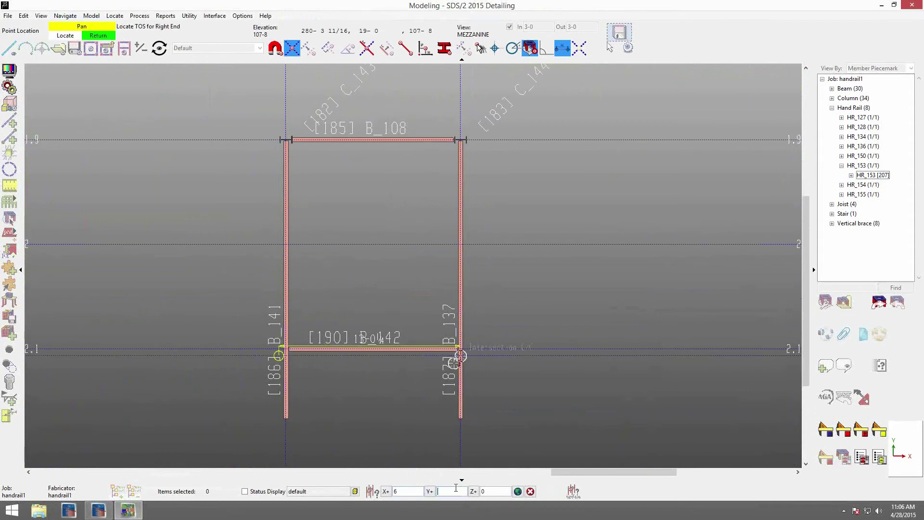
pyautogui.click(459, 360)
pyautogui.click(278, 245)
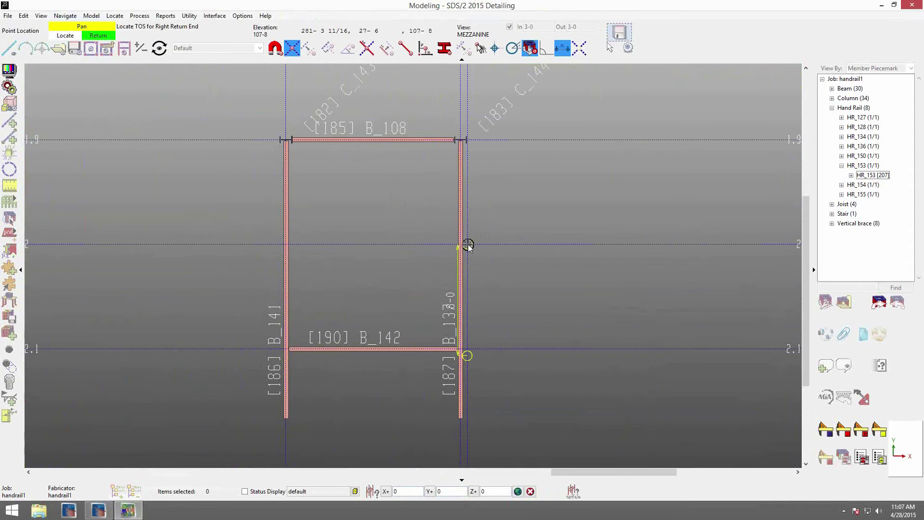
pyautogui.click(336, 451)
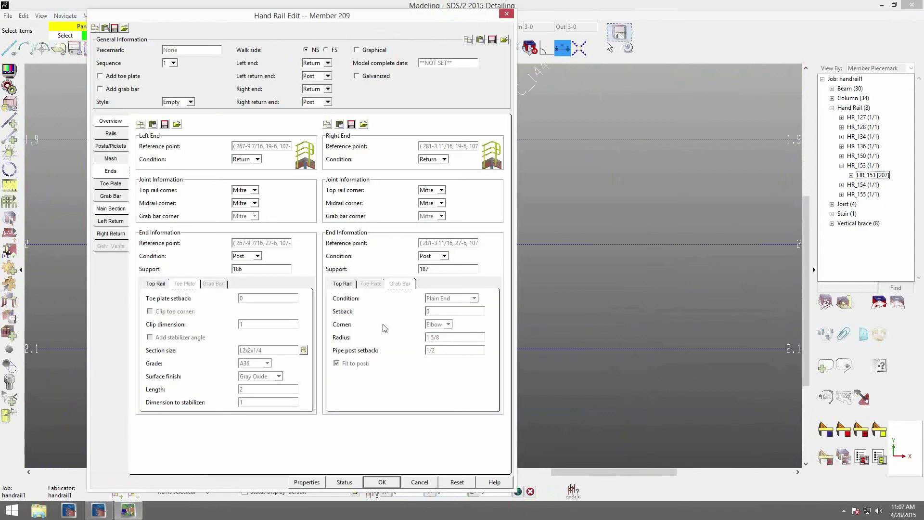
# - Set the new handrail's main section, right return and left return connections to Shear Tab
pyautogui.moveTo(393, 19); pyautogui.dragTo(755, 27)
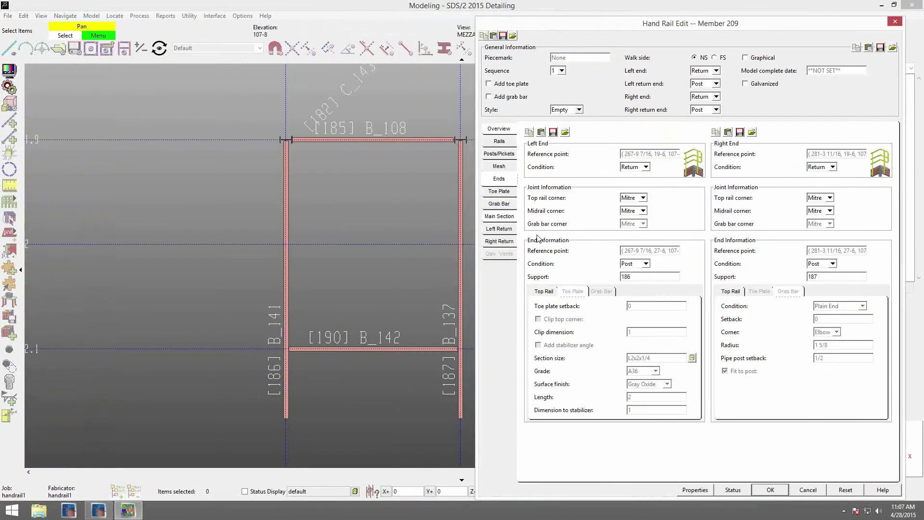
pyautogui.moveTo(713, 26); pyautogui.dragTo(467, 35)
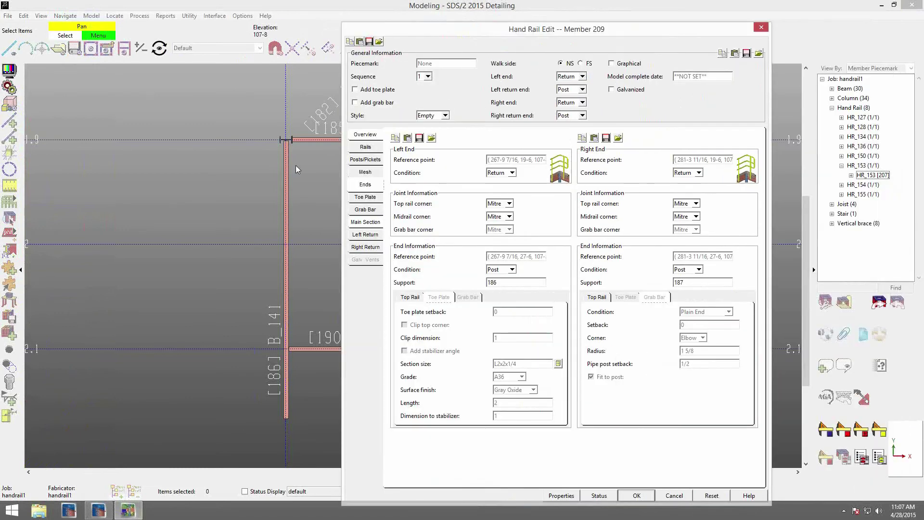
pyautogui.click(357, 138)
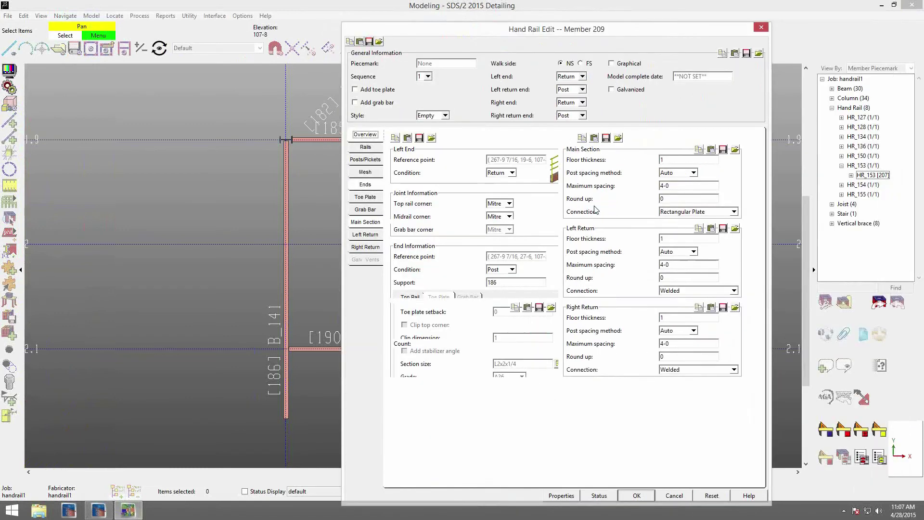
pyautogui.click(722, 213)
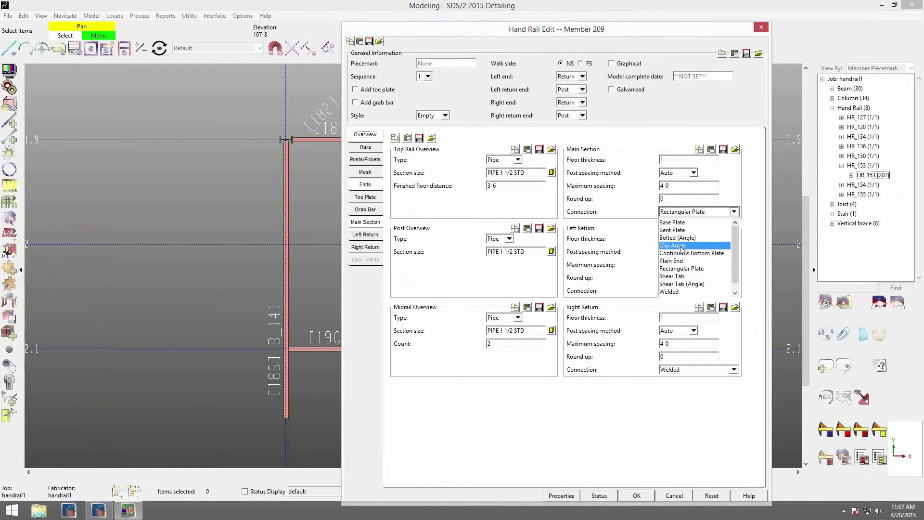
pyautogui.click(674, 276)
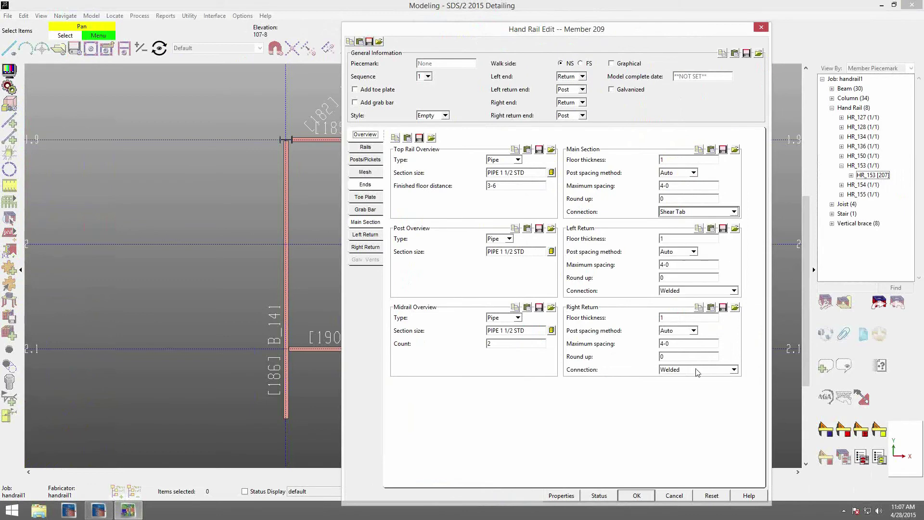
pyautogui.click(711, 369)
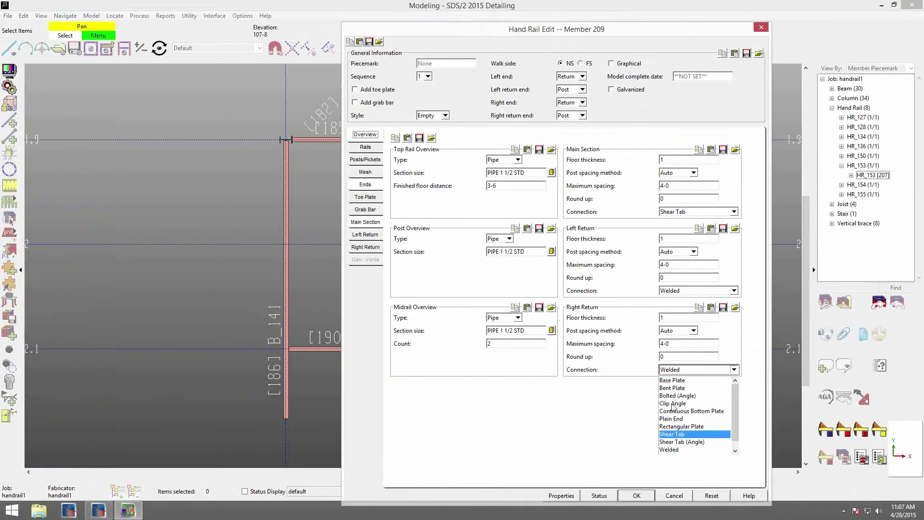
pyautogui.click(674, 434)
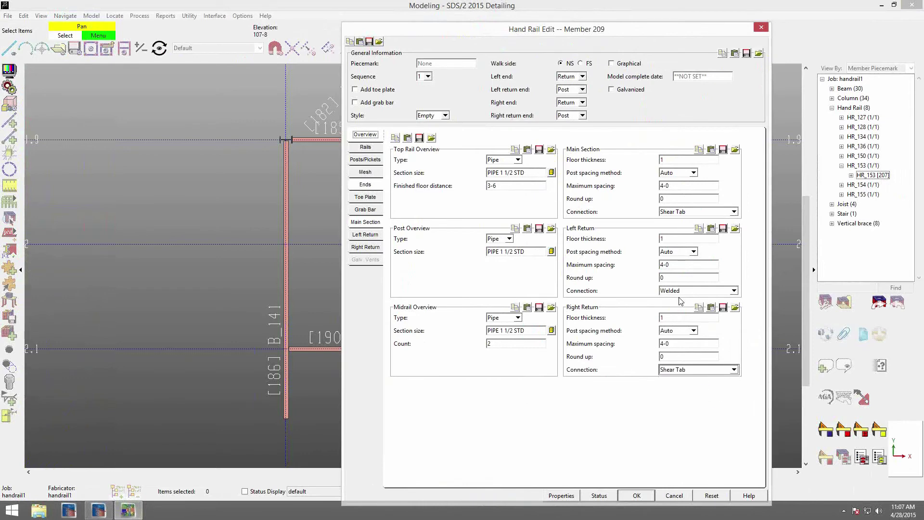
pyautogui.click(715, 292)
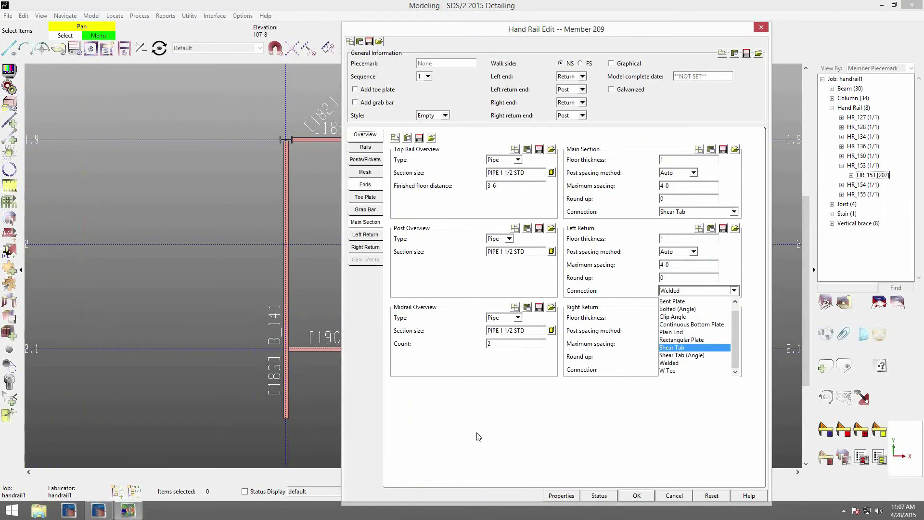
pyautogui.press('Return')
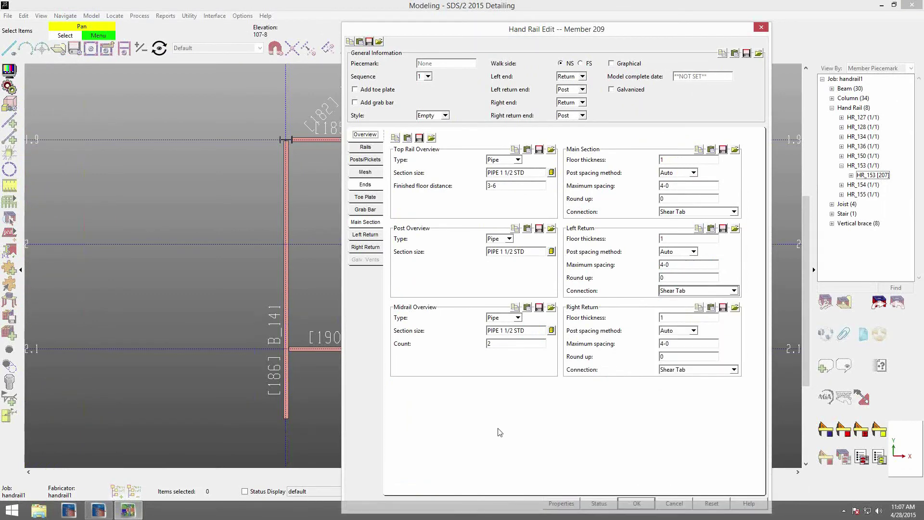
# - Set the length of the main section's shear tab connection material to 6
pyautogui.click(364, 223)
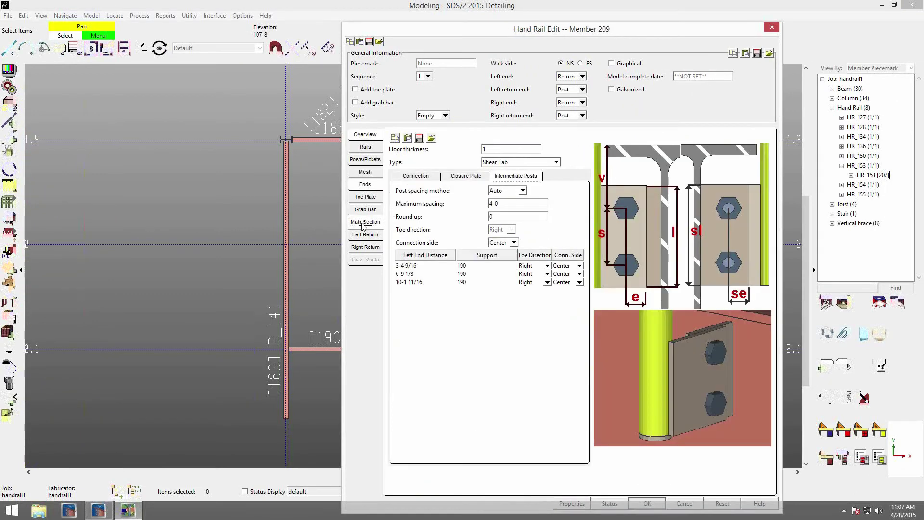
pyautogui.click(423, 177)
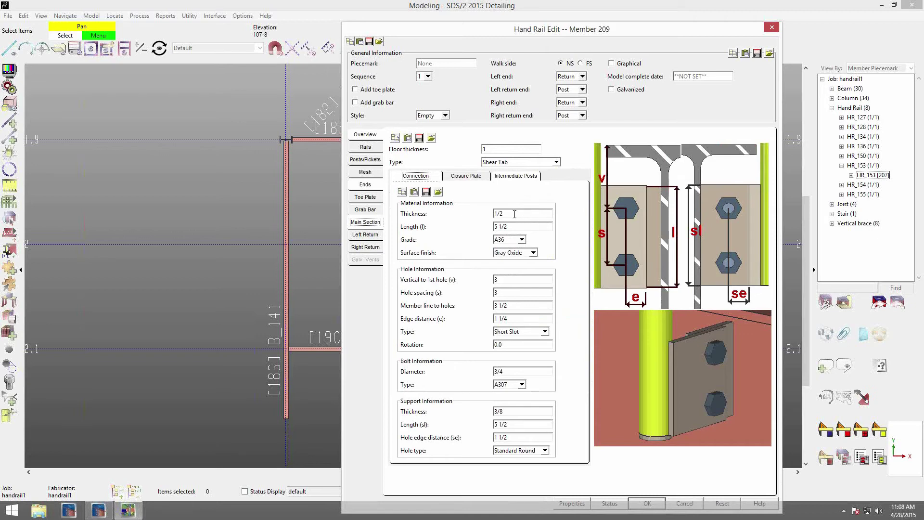
pyautogui.click(523, 226)
pyautogui.write('6')
# - Set the connection side of the main section's intermediate posts to Right
pyautogui.click(518, 177)
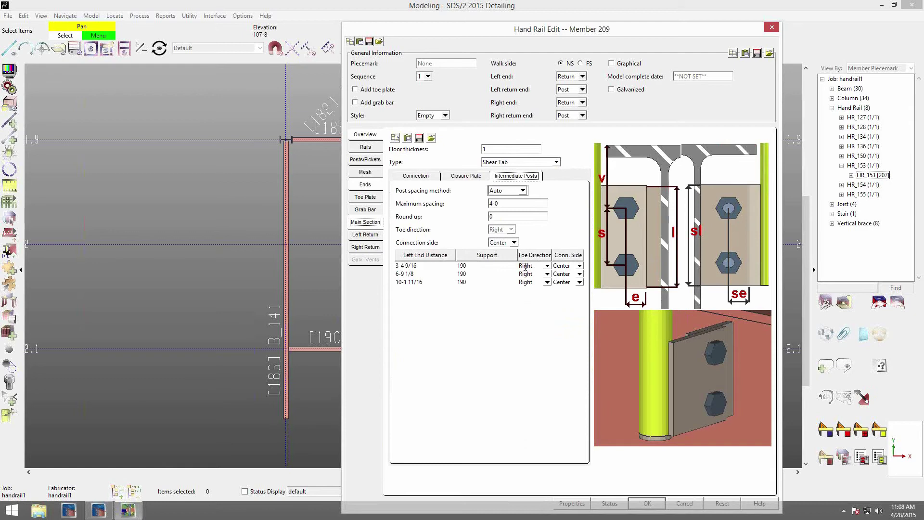
pyautogui.click(514, 242)
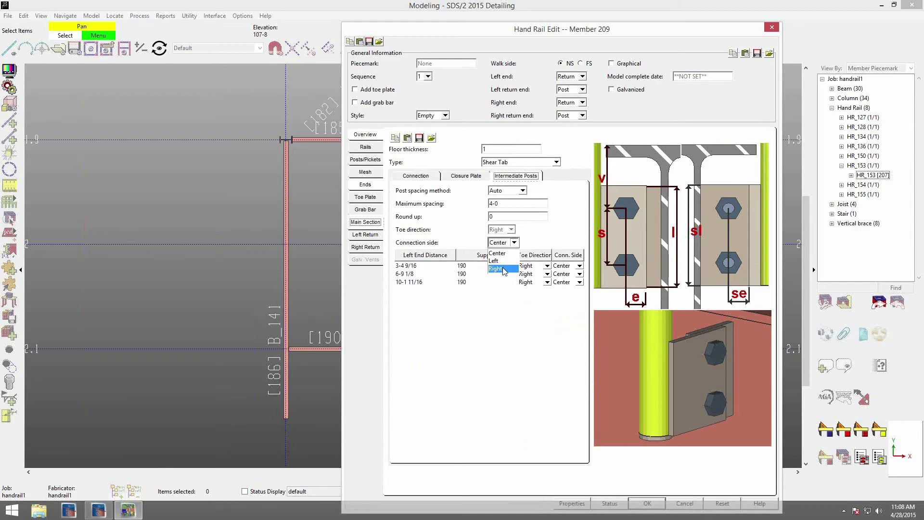
pyautogui.click(504, 269)
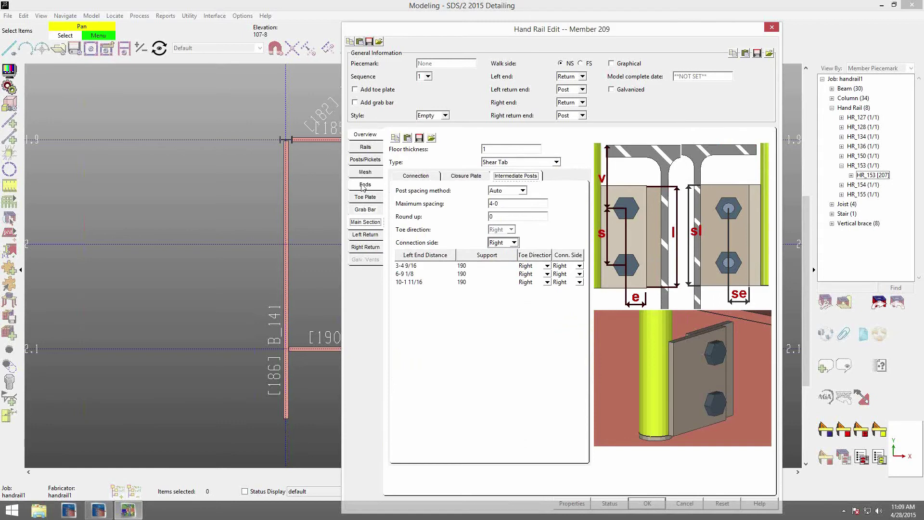
# - Set the connection side of both return end posts to Right, then accept and process the new handrail
pyautogui.click(364, 186)
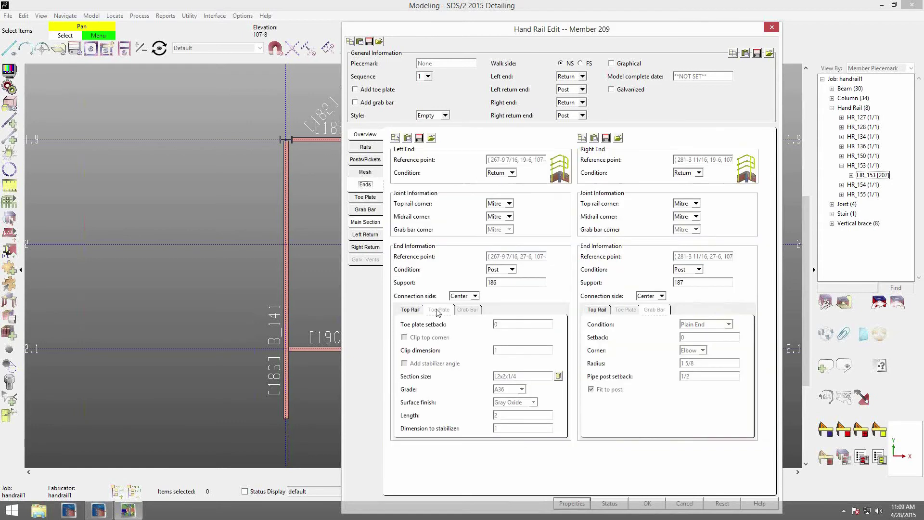
pyautogui.click(467, 296)
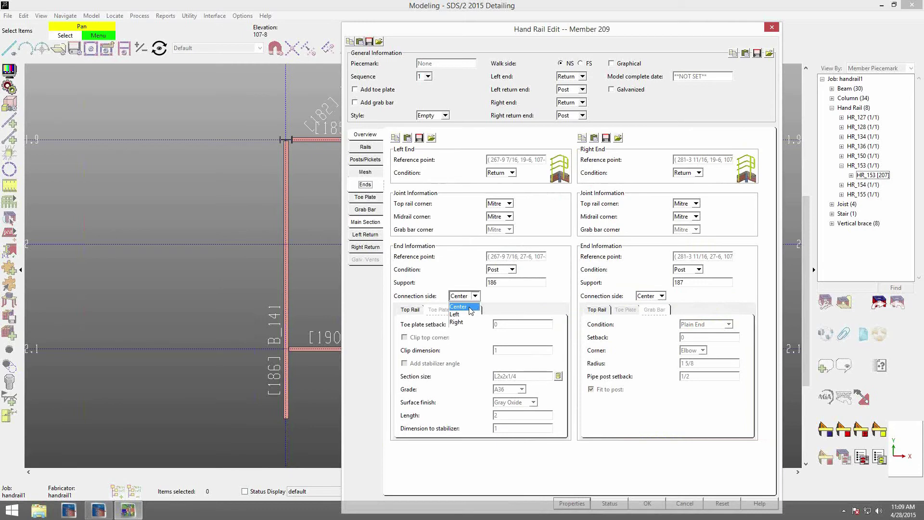
pyautogui.click(457, 322)
pyautogui.click(650, 295)
pyautogui.click(645, 322)
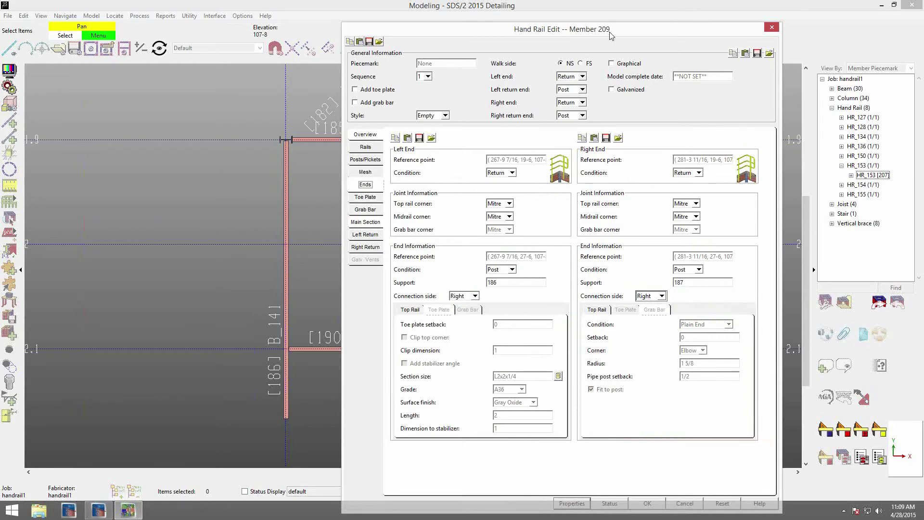
pyautogui.moveTo(591, 22); pyautogui.dragTo(561, 0)
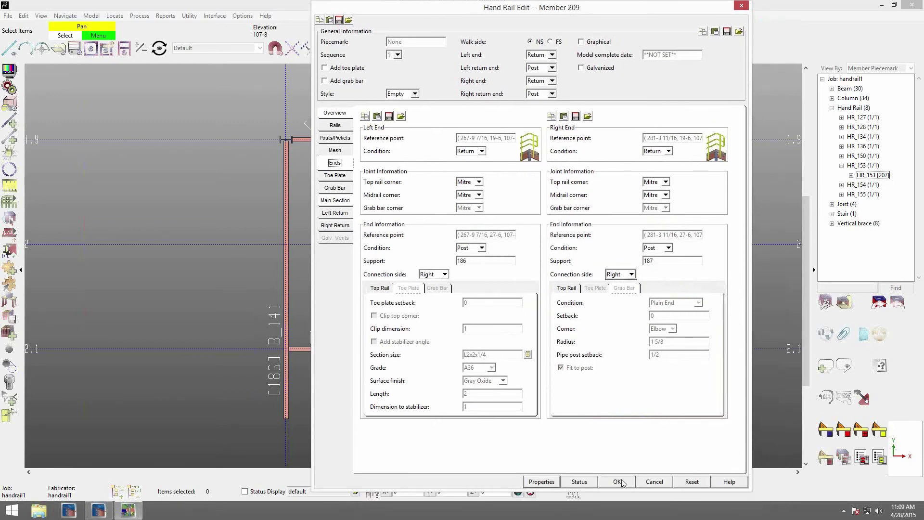
pyautogui.click(618, 482)
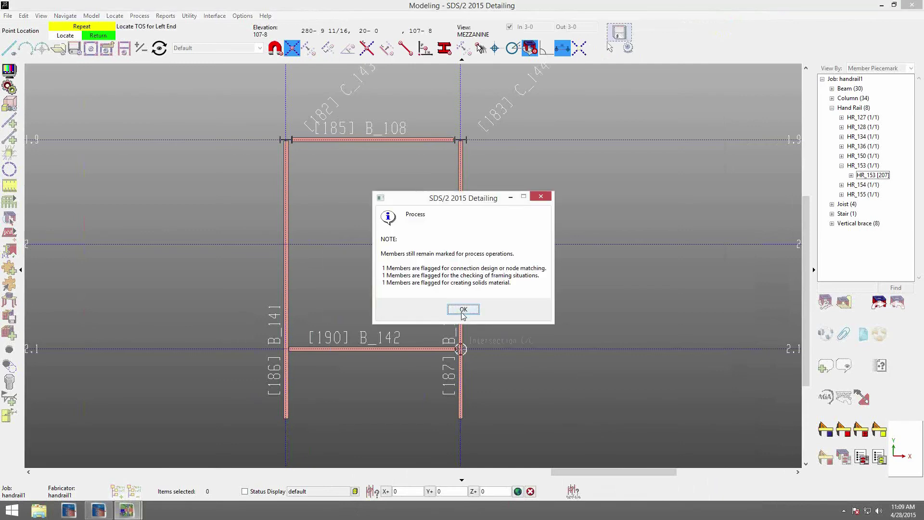
pyautogui.click(463, 311)
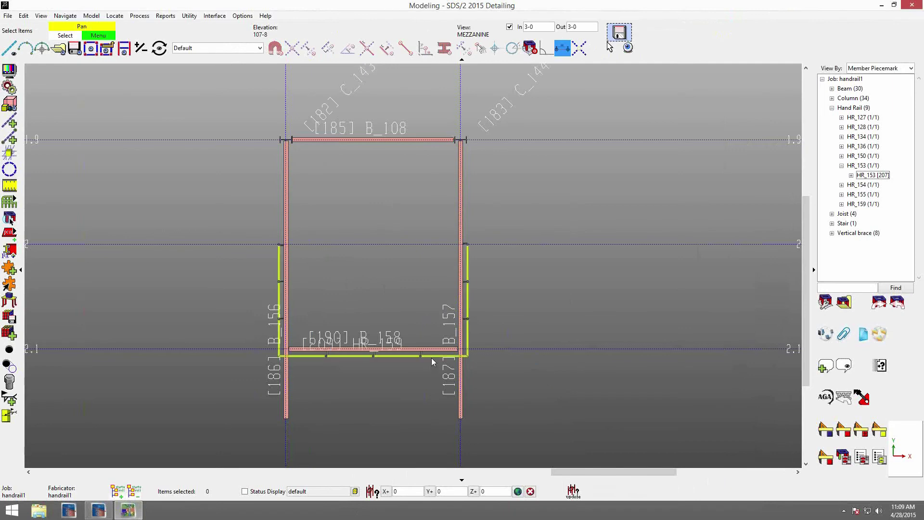
# - Inspect the shear tab post connections along the new handrail's main section and returns in 3D, with view depth limits off
pyautogui.keyDown('shift'); pyautogui.moveTo(422, 355); pyautogui.dragTo(514, 155, button='middle'); pyautogui.keyUp('shift')
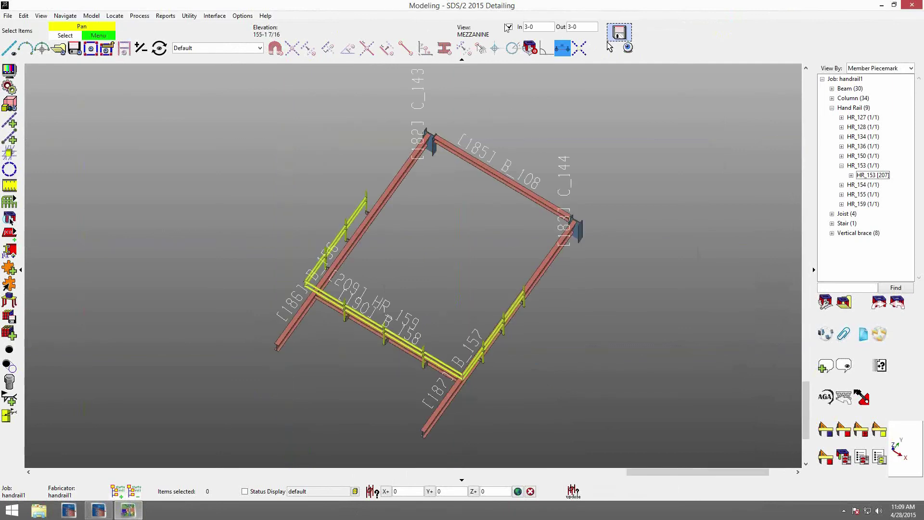
pyautogui.press('d')
pyautogui.scroll(5, 384, 338)
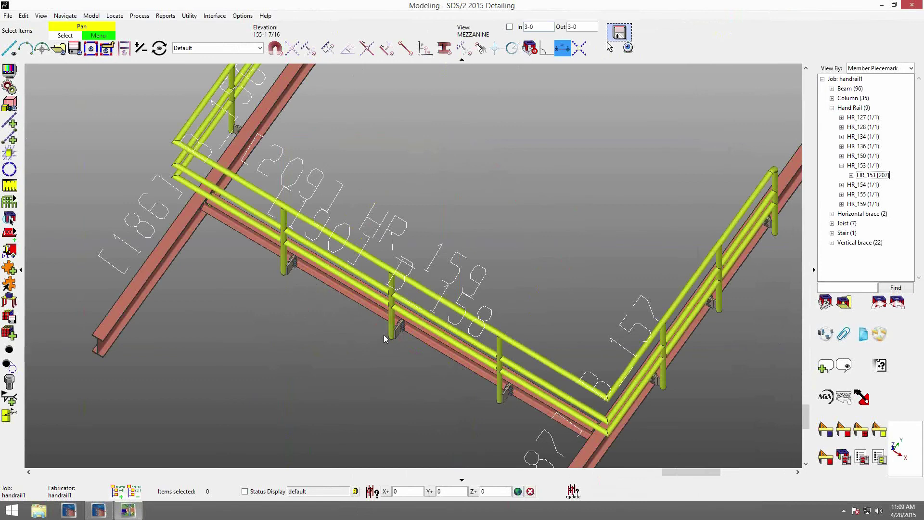
pyautogui.scroll(1, 384, 337)
pyautogui.keyDown('shift'); pyautogui.moveTo(385, 340); pyautogui.dragTo(259, 110, button='middle'); pyautogui.keyUp('shift')
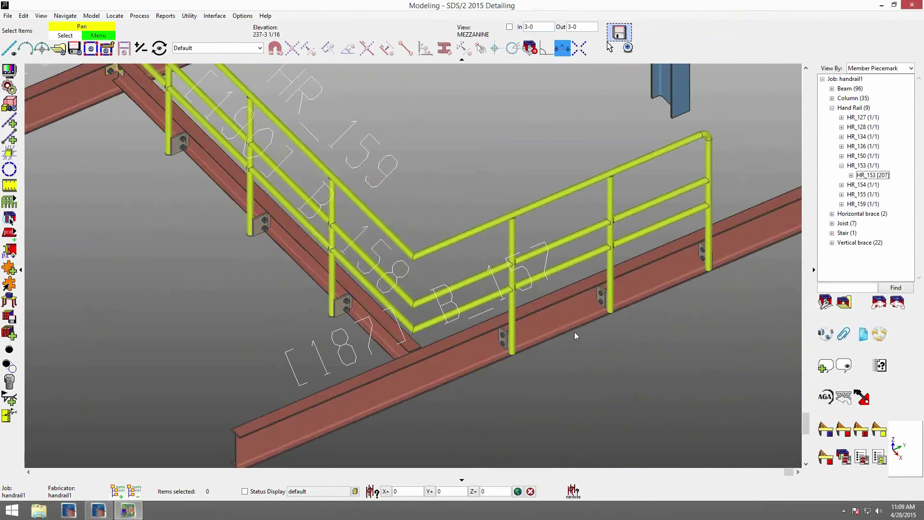
pyautogui.scroll(-4, 393, 306)
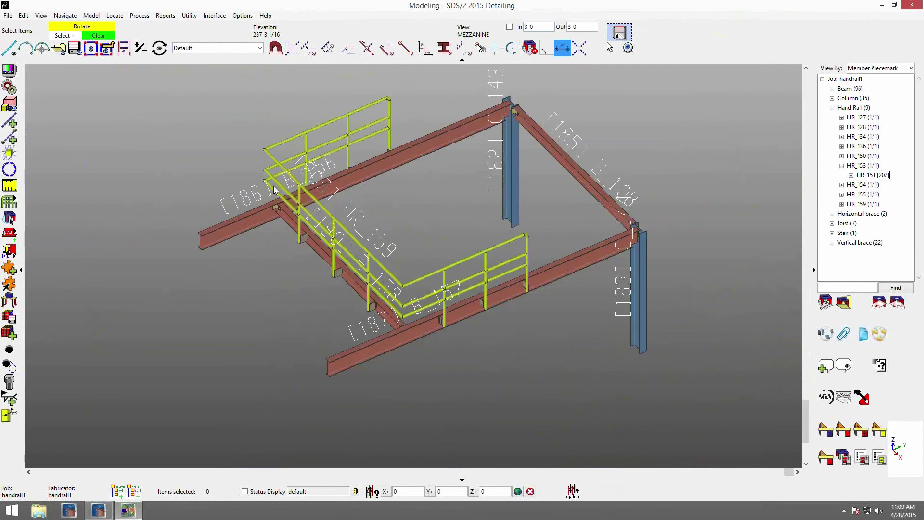
pyautogui.moveTo(274, 190); pyautogui.dragTo(215, 182, button='middle')
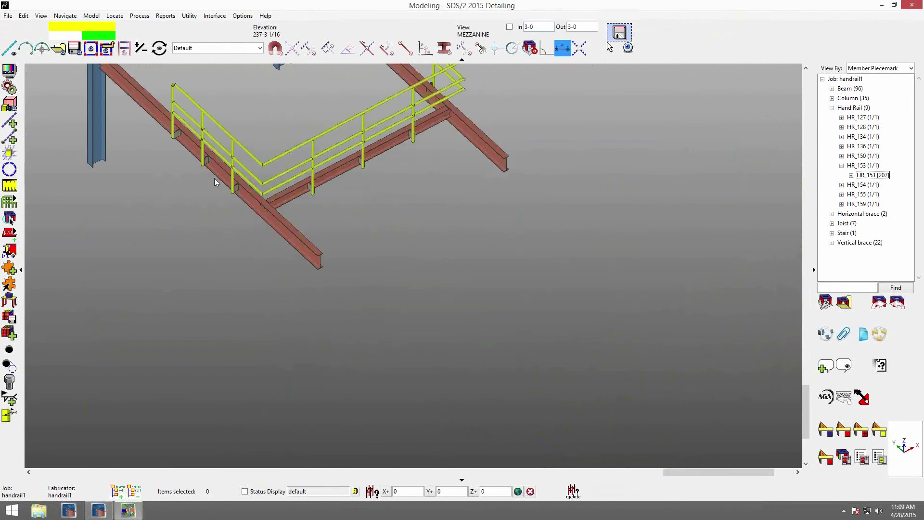
pyautogui.scroll(4, 257, 255)
pyautogui.scroll(1, 239, 279)
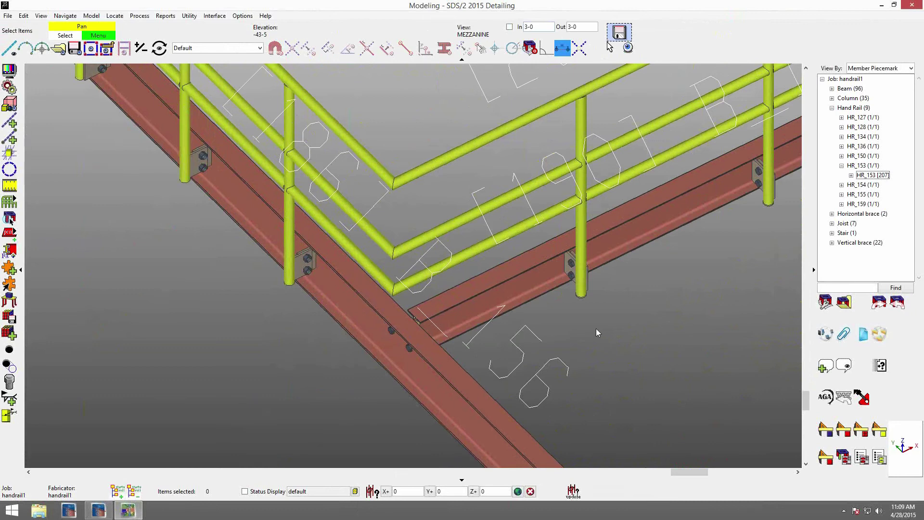
pyautogui.moveTo(619, 347); pyautogui.dragTo(475, 349, button='middle')
pyautogui.scroll(-1, 498, 260)
pyautogui.scroll(4, 524, 221)
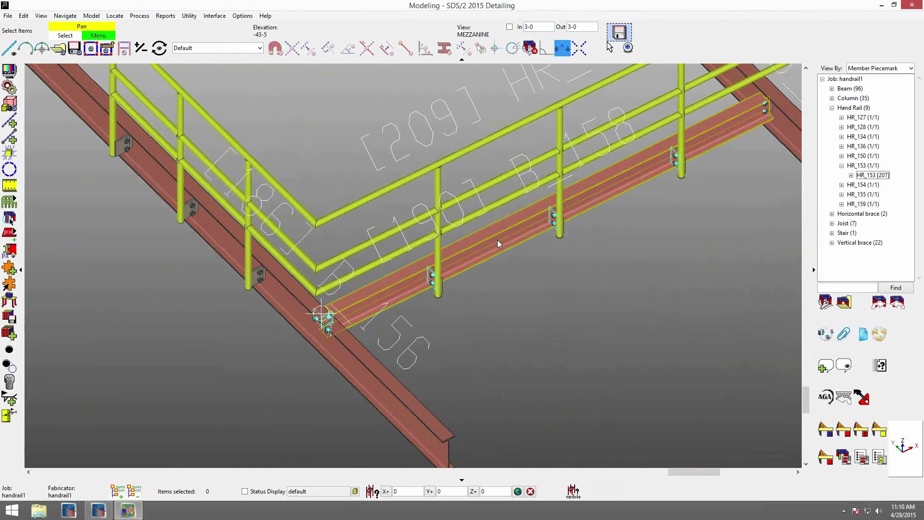
# - Set the post connection of handrail HR_159 to W Tee for the main section, left return and right return
pyautogui.doubleClick(485, 143)
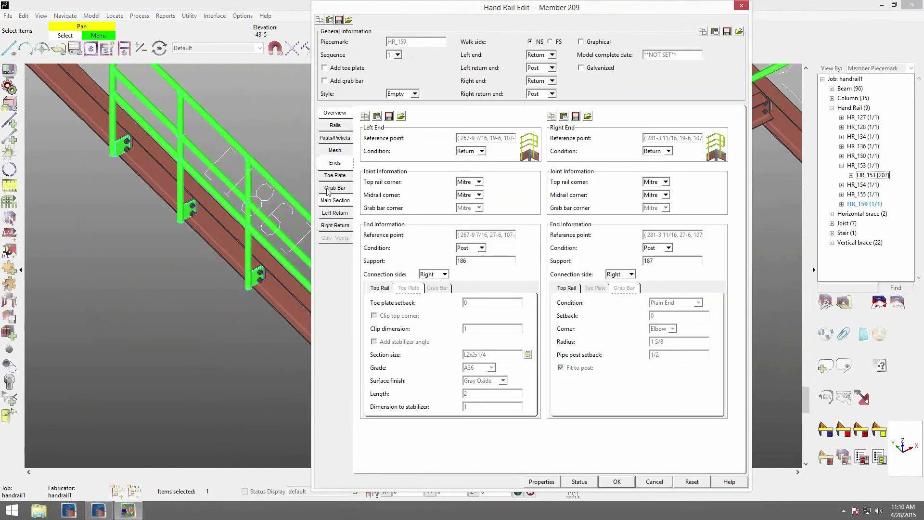
pyautogui.click(336, 112)
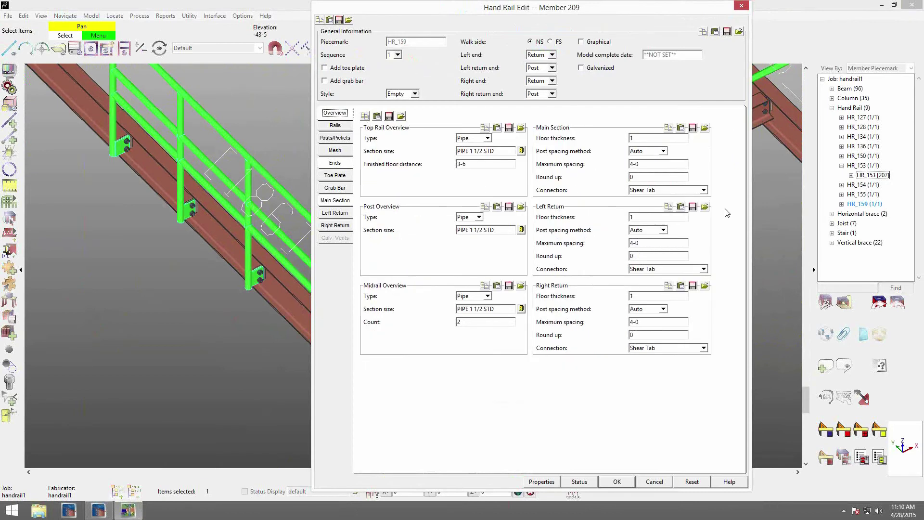
pyautogui.click(699, 191)
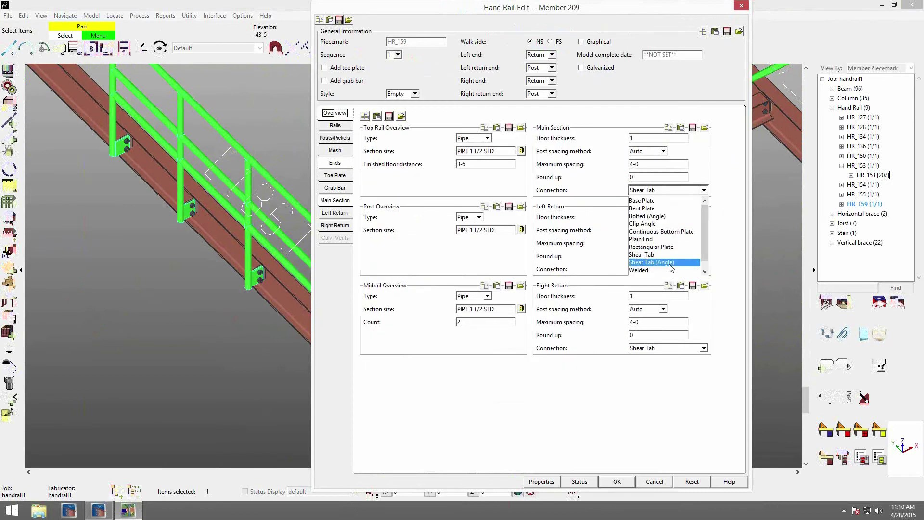
pyautogui.scroll(-1, 670, 267)
pyautogui.click(641, 271)
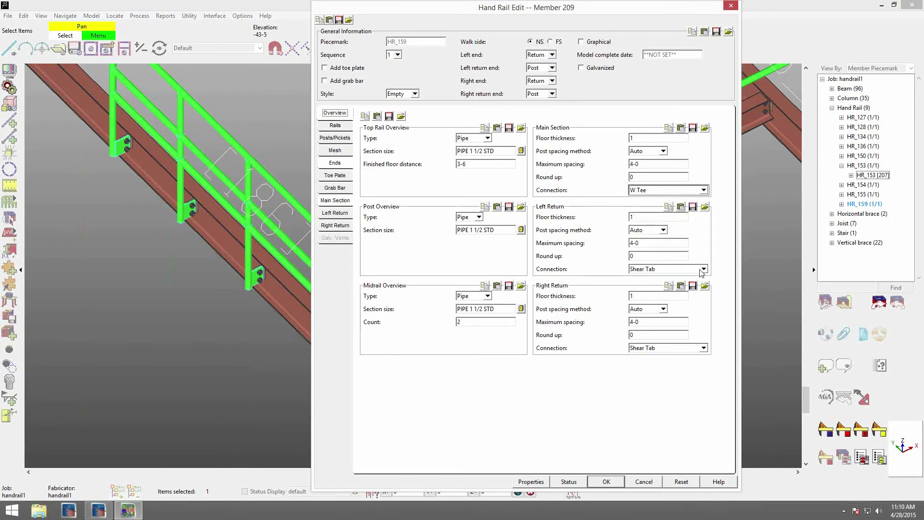
pyautogui.click(703, 269)
pyautogui.click(694, 352)
pyautogui.click(694, 351)
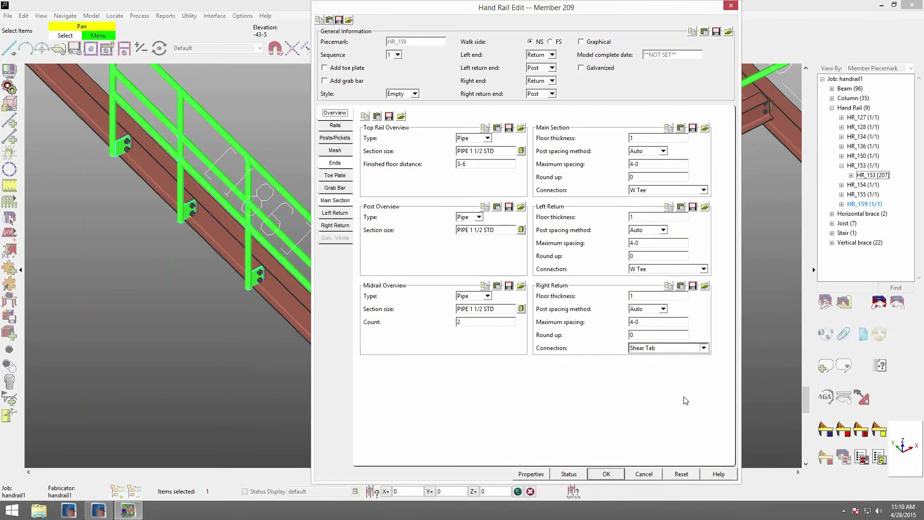
pyautogui.click(664, 427)
# - Review the main section's W Tee connection settings and set the intermediate posts' connection side to Left
pyautogui.click(334, 201)
pyautogui.click(392, 155)
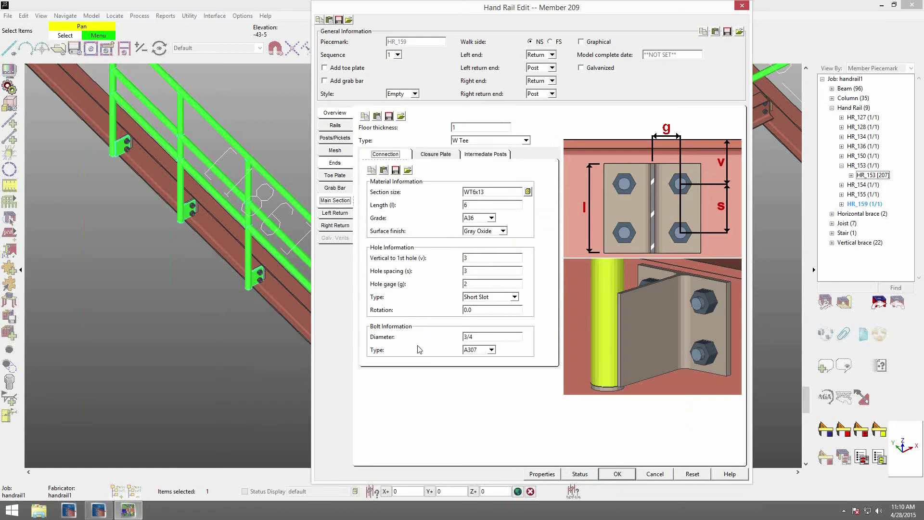
pyautogui.click(485, 154)
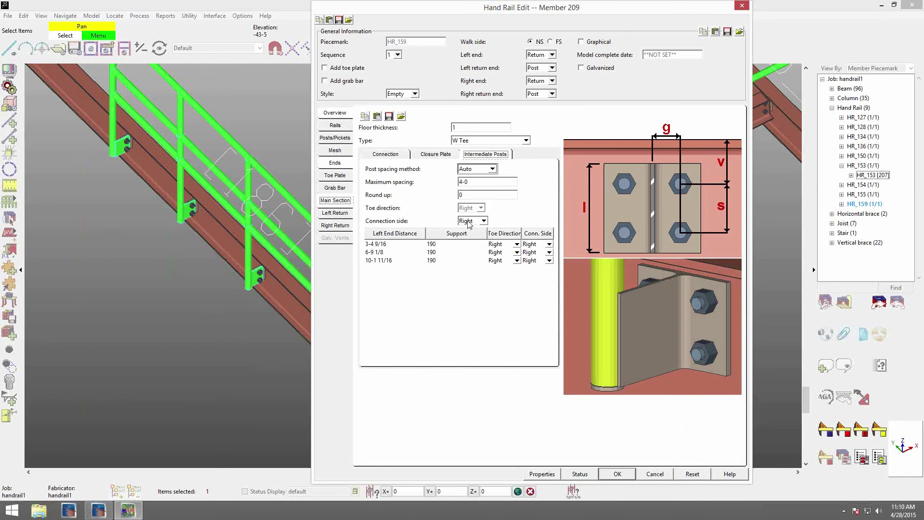
pyautogui.click(483, 221)
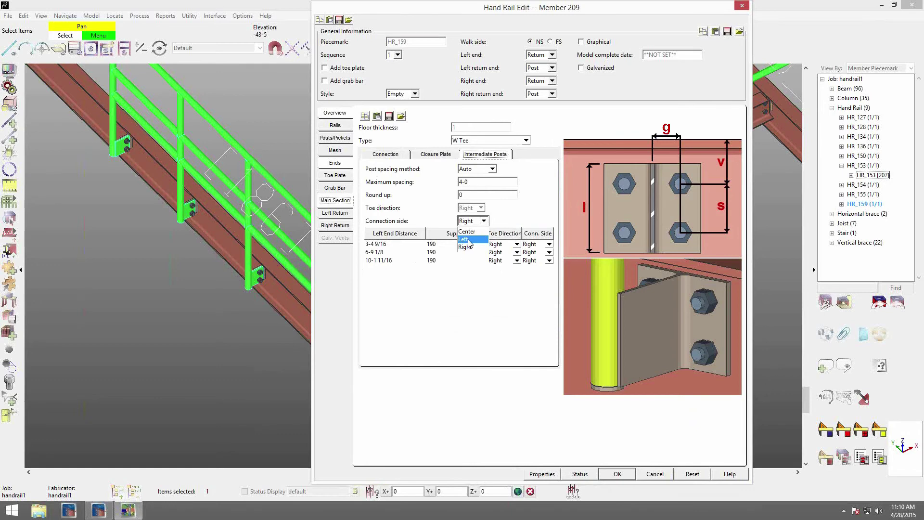
pyautogui.click(469, 240)
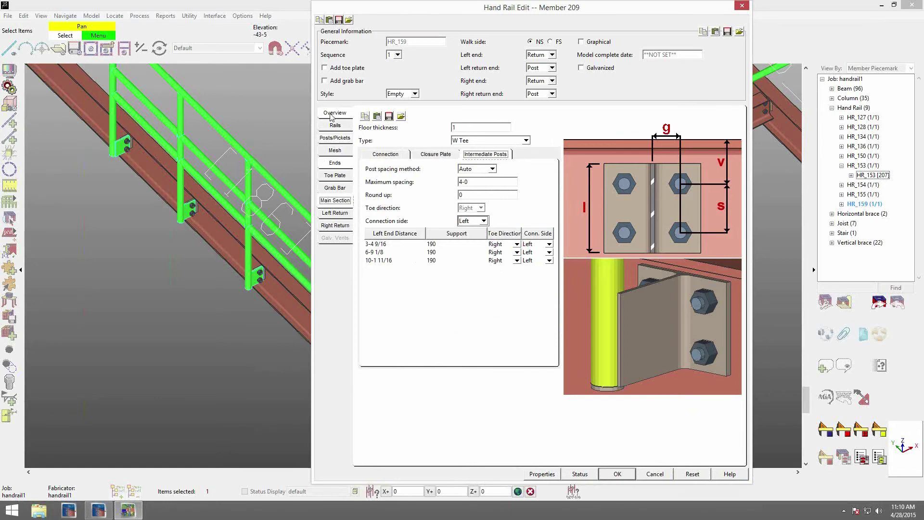
# - Check the return end settings and turn off the closure plate on the main section's posts
pyautogui.click(335, 163)
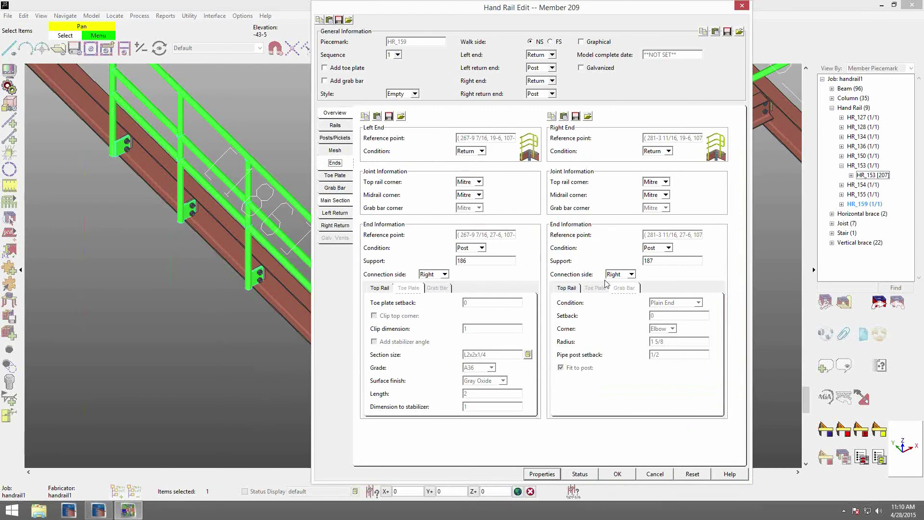
pyautogui.click(332, 200)
pyautogui.click(430, 157)
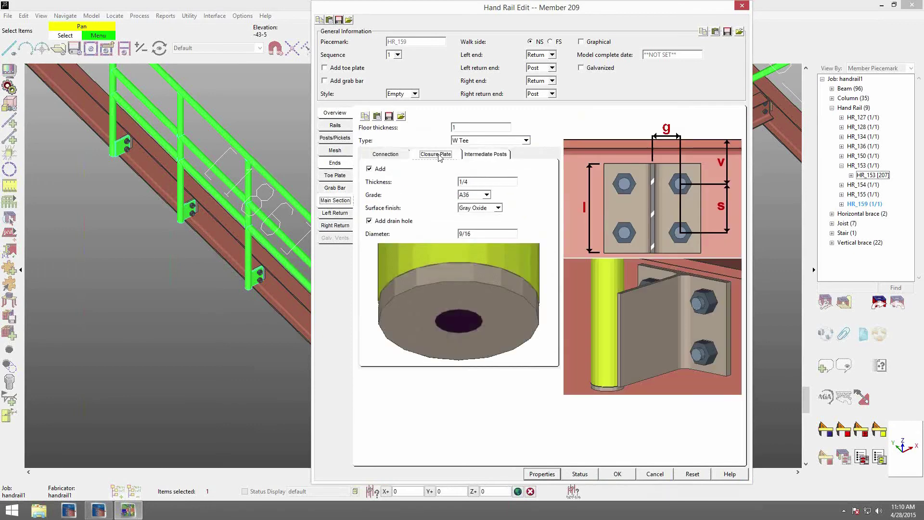
pyautogui.click(377, 171)
# - Try the Angle post type, check the main section's closure plate option with it, and set the post type back to Pipe
pyautogui.click(335, 113)
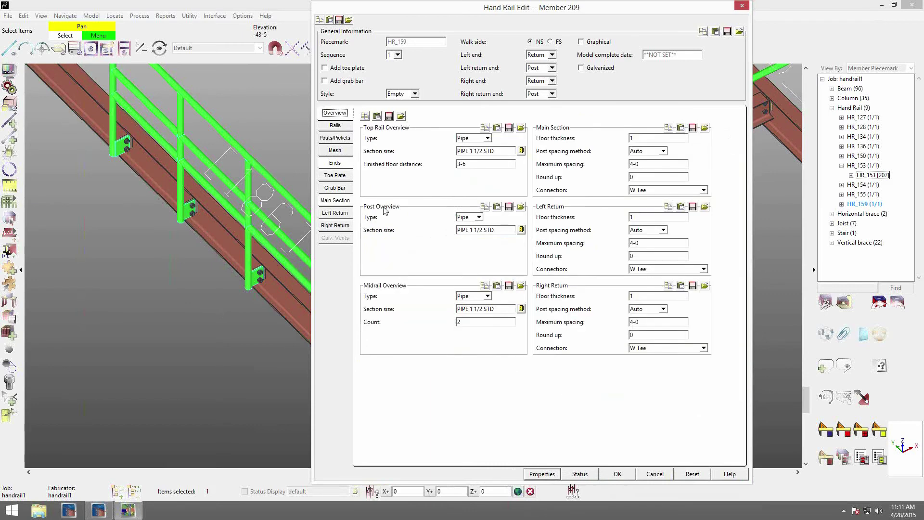
pyautogui.click(478, 217)
pyautogui.click(463, 227)
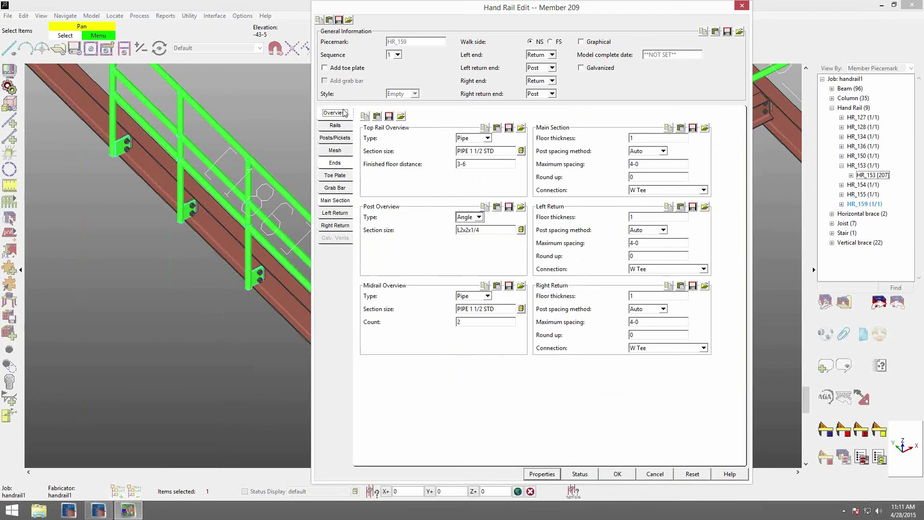
pyautogui.click(332, 200)
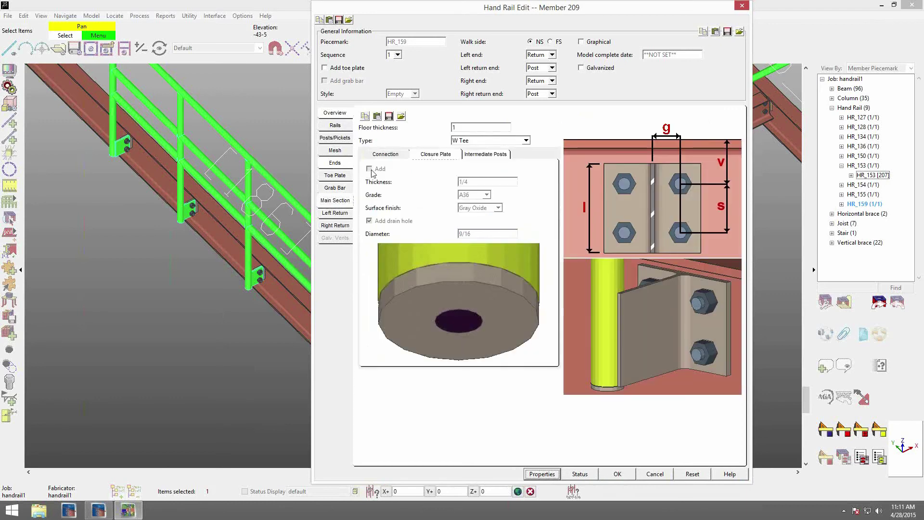
pyautogui.click(340, 114)
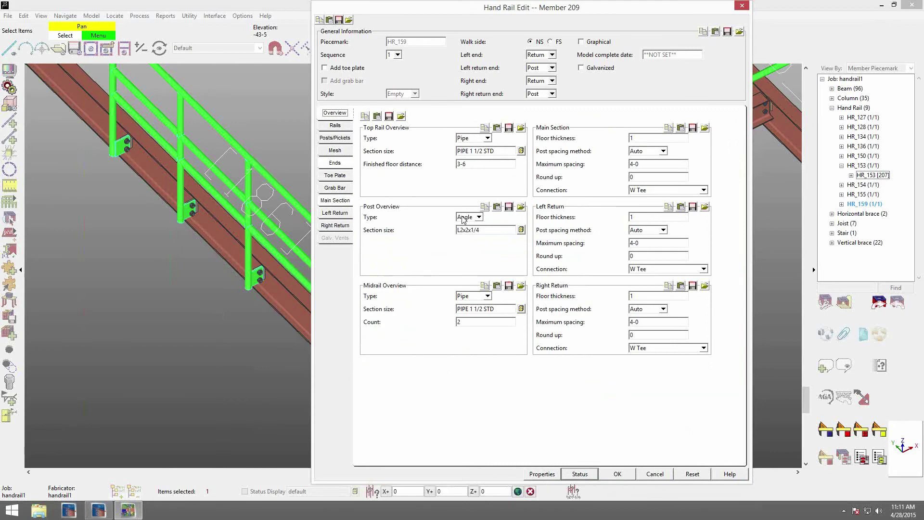
pyautogui.click(466, 217)
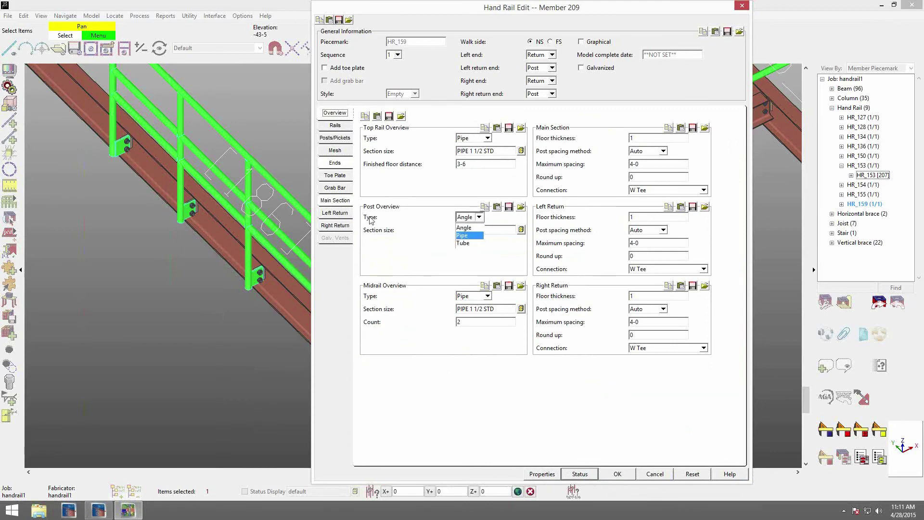
pyautogui.click(465, 235)
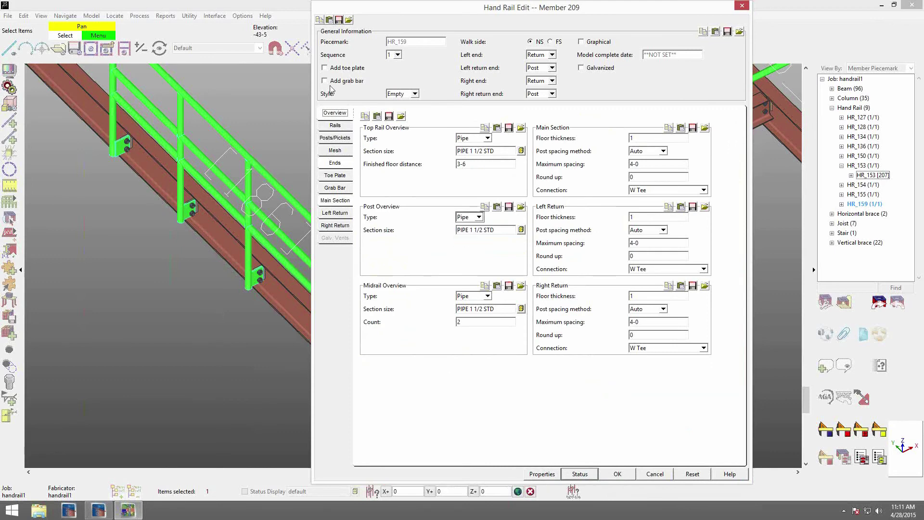
# - Accept the handrail changes and inspect the W Tee post connections along the main section and return in 3D
pyautogui.click(619, 474)
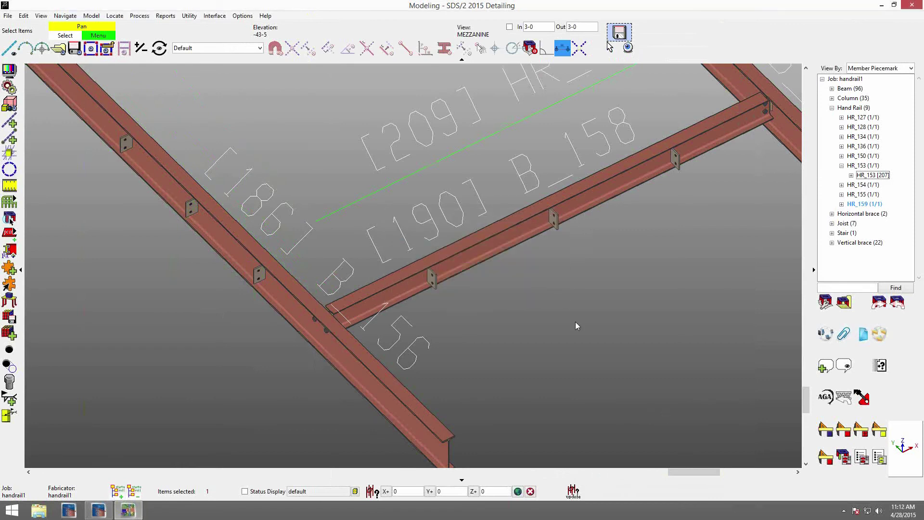
pyautogui.scroll(3, 424, 279)
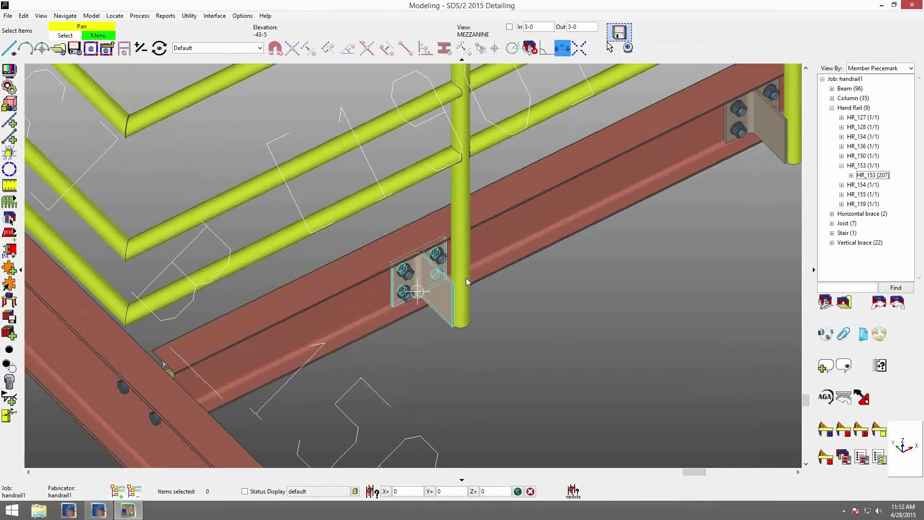
pyautogui.moveTo(466, 282)
pyautogui.mouseDown(button='middle')
pyautogui.moveTo(378, 292)
pyautogui.moveTo(430, 302)
pyautogui.moveTo(456, 290)
pyautogui.mouseUp(button='middle')
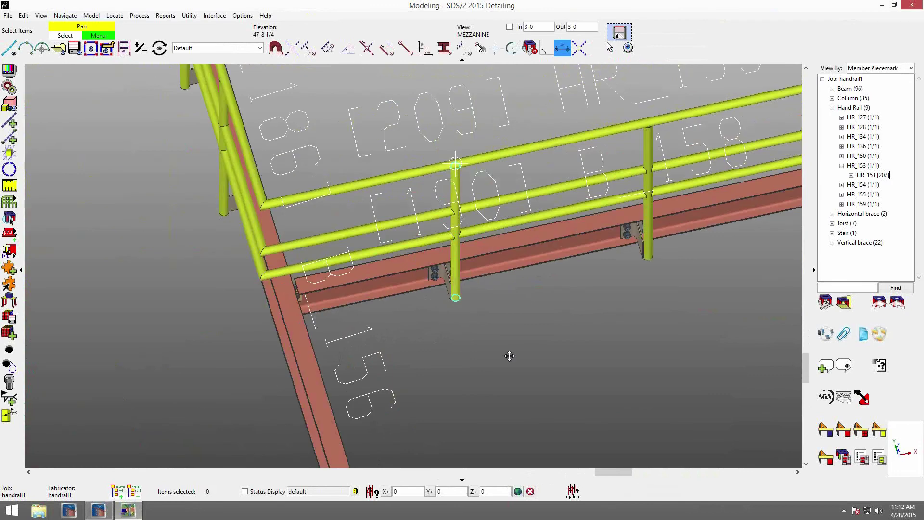
pyautogui.moveTo(508, 355); pyautogui.dragTo(499, 232, button='middle')
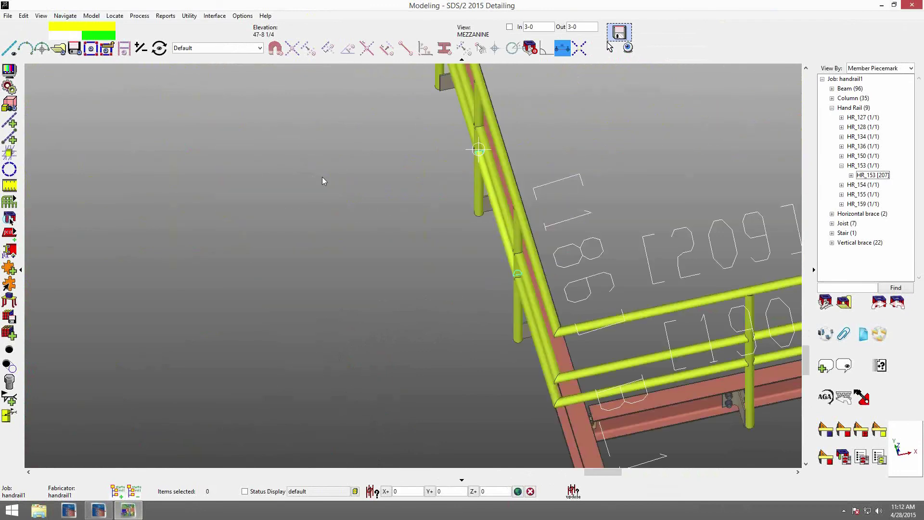
pyautogui.scroll(2, 298, 137)
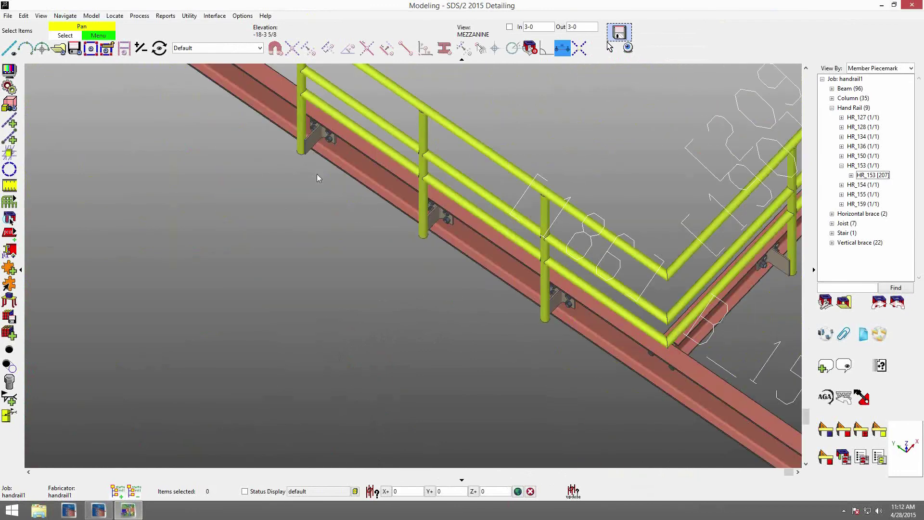
pyautogui.scroll(-1, 581, 226)
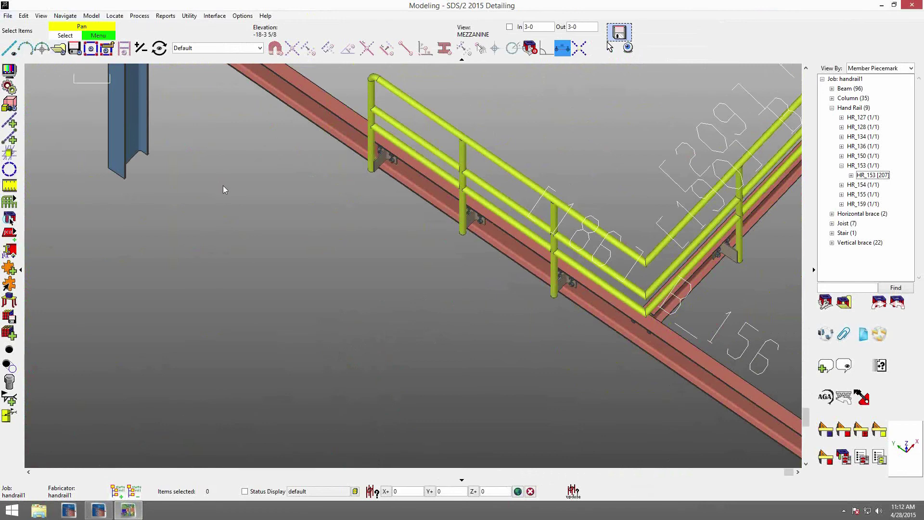
# - Return to the mezzanine plan view, bring handrail HR_150 into view, and turn the view depth limits off
pyautogui.hotkey('ctrl', 'i')
pyautogui.moveTo(642, 272); pyautogui.dragTo(394, 249, button='middle')
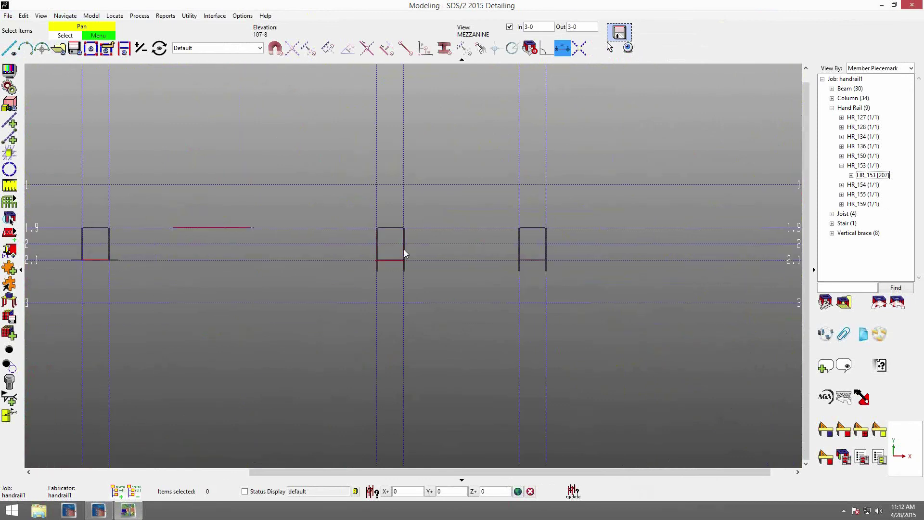
pyautogui.scroll(6, 399, 250)
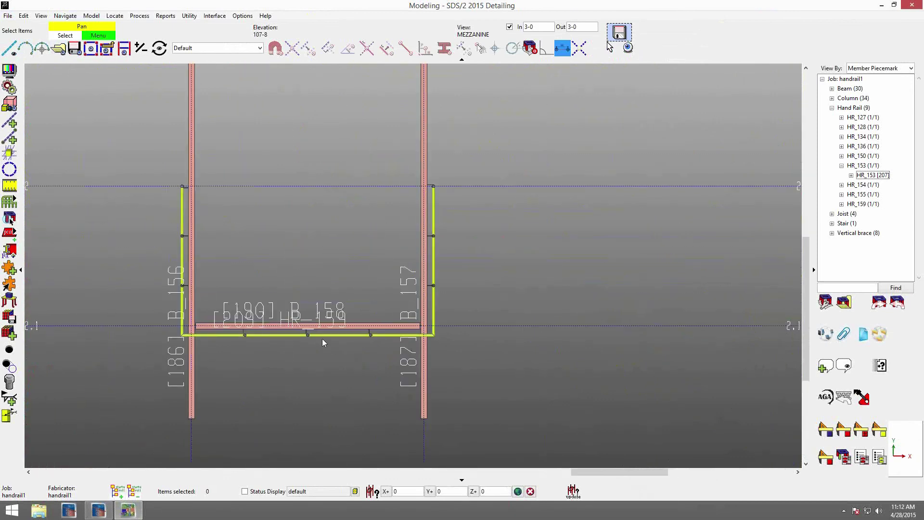
pyautogui.scroll(-2, 322, 339)
pyautogui.moveTo(415, 345); pyautogui.dragTo(256, 312, button='middle')
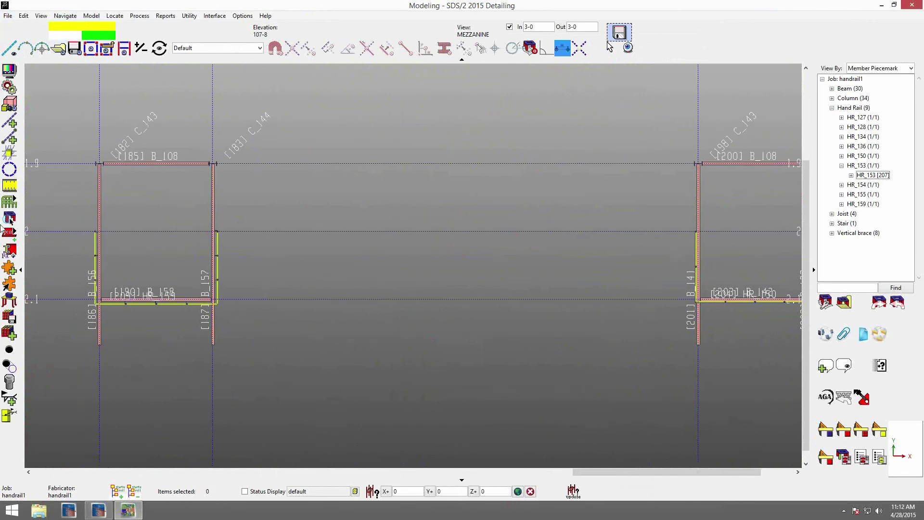
pyautogui.moveTo(692, 327); pyautogui.dragTo(628, 326, button='middle')
pyautogui.scroll(4, 663, 299)
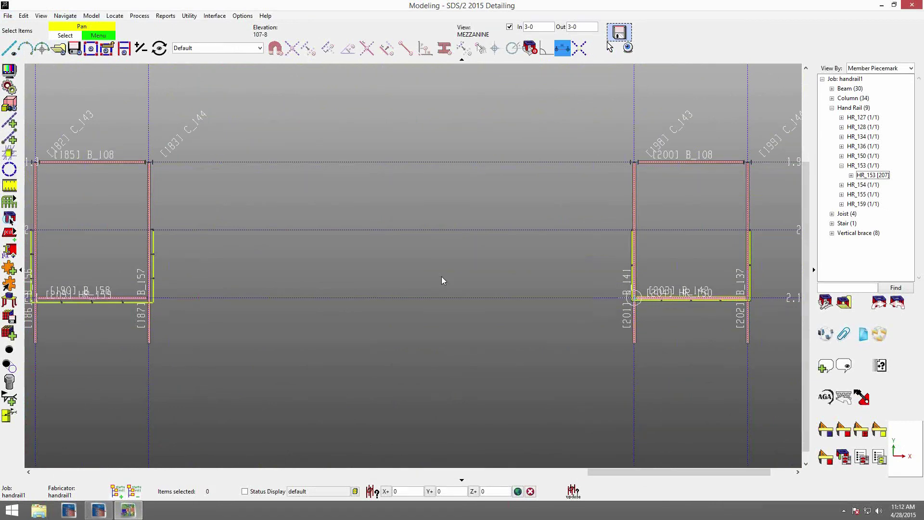
pyautogui.click(509, 27)
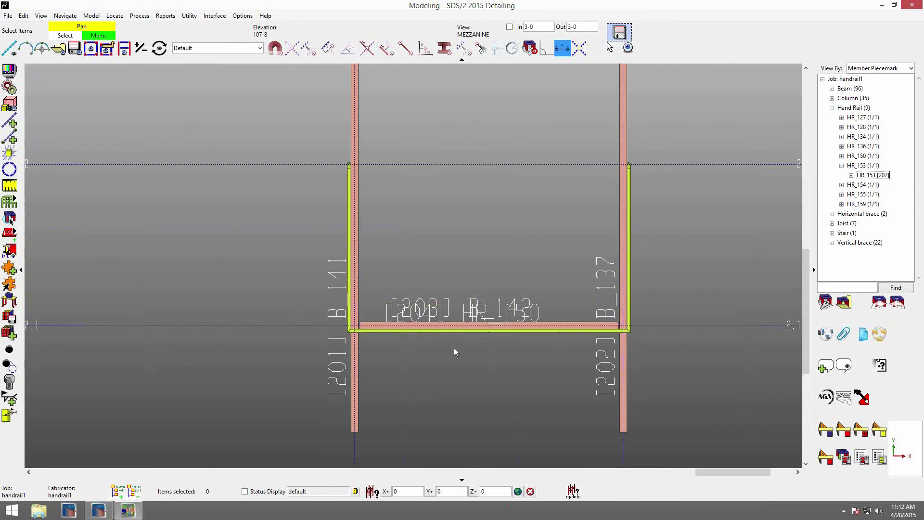
# - Remove the toe plate from handrail HR_150 and set its top rail, post and midrail types to Angle
pyautogui.doubleClick(473, 332)
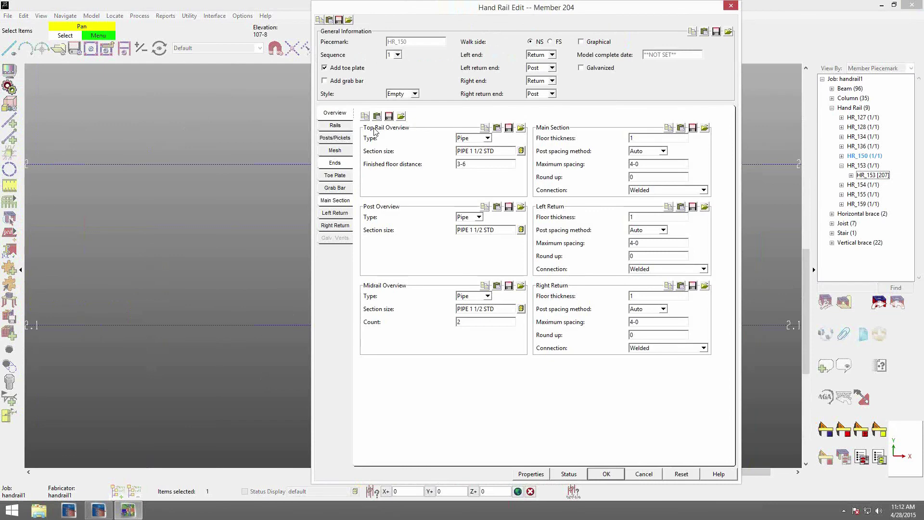
pyautogui.click(325, 68)
pyautogui.click(488, 140)
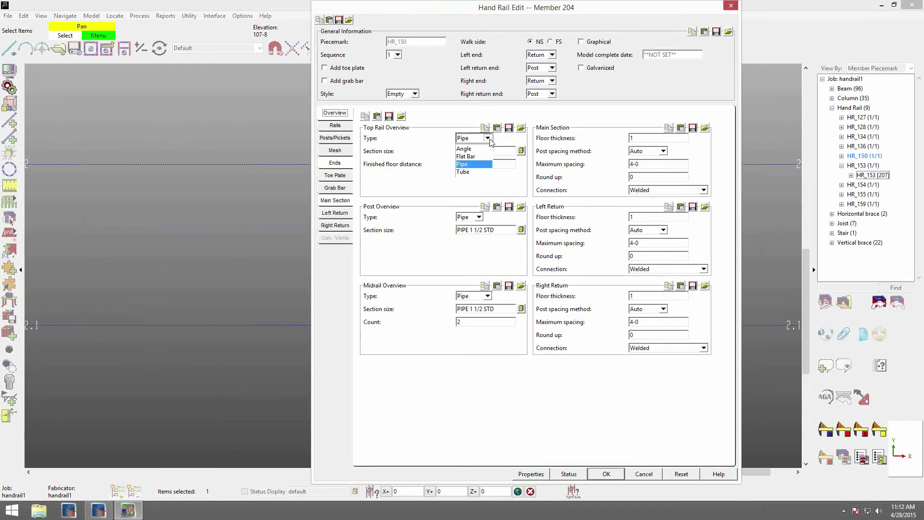
pyautogui.click(466, 148)
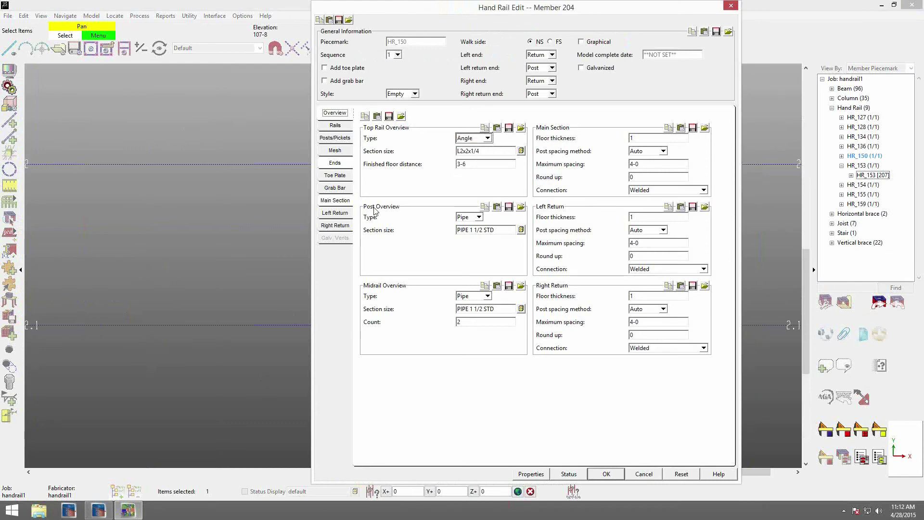
pyautogui.click(479, 217)
pyautogui.click(466, 228)
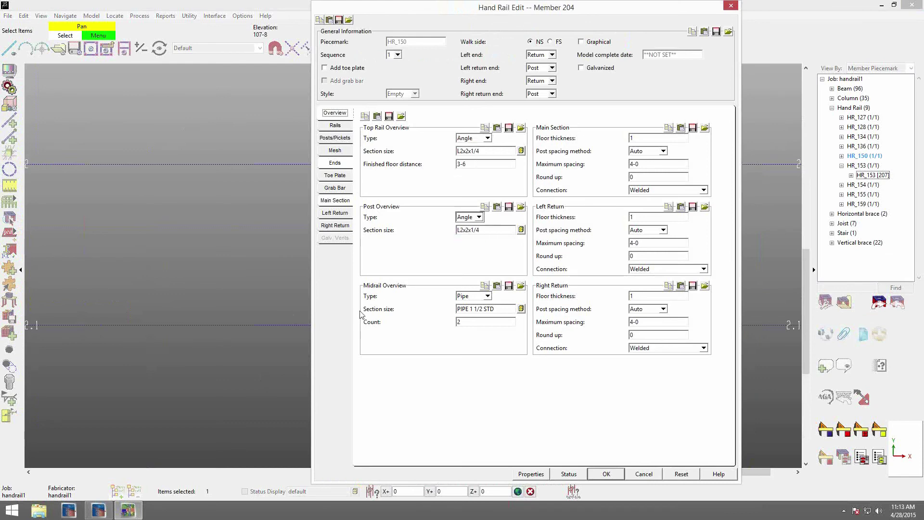
pyautogui.click(487, 297)
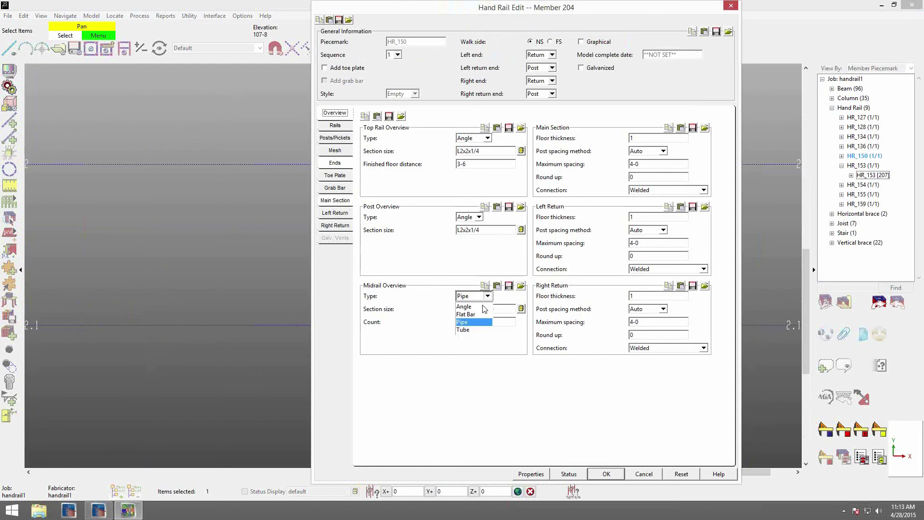
pyautogui.click(482, 307)
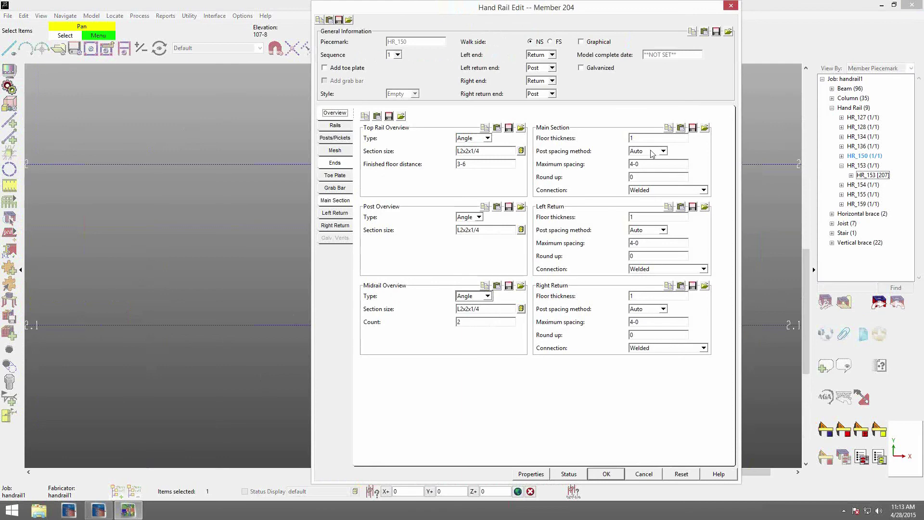
# - Set the post connection of handrail HR_150's main section, left return and right return to Shear Tab (Angle)
pyautogui.click(704, 189)
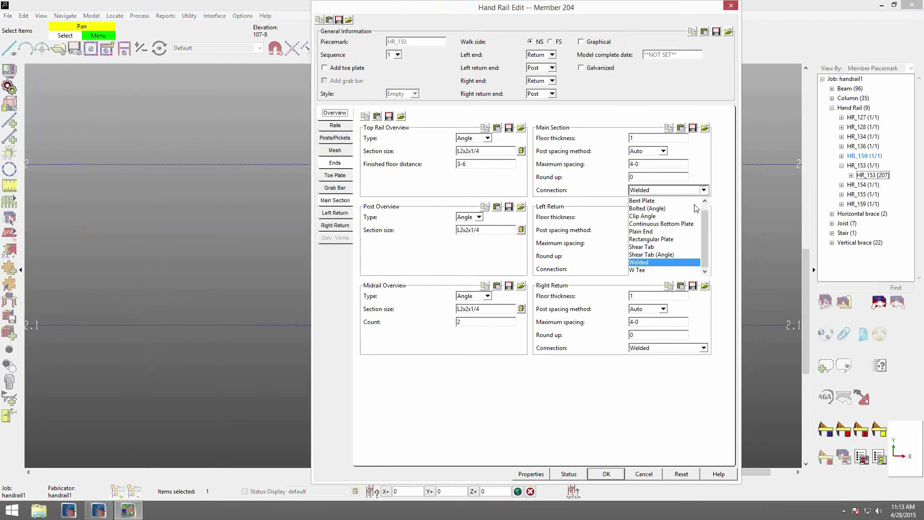
pyautogui.click(665, 255)
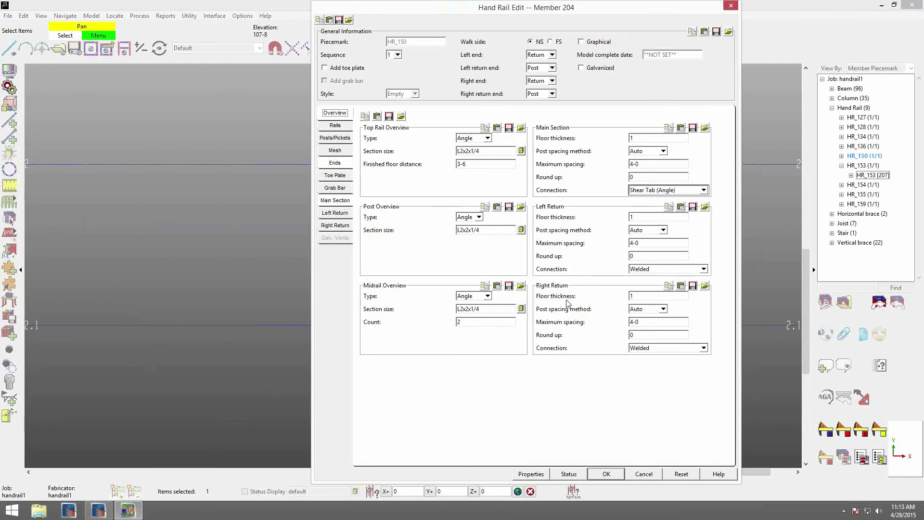
pyautogui.click(700, 269)
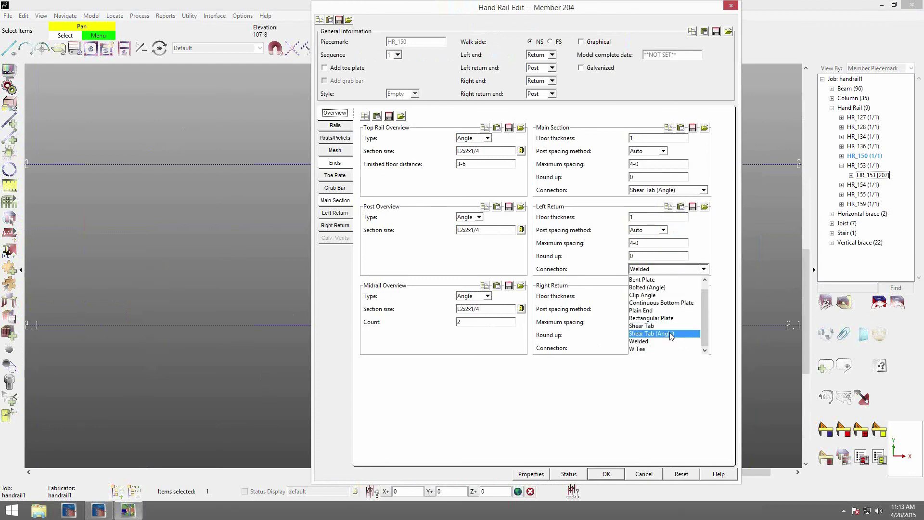
pyautogui.click(671, 333)
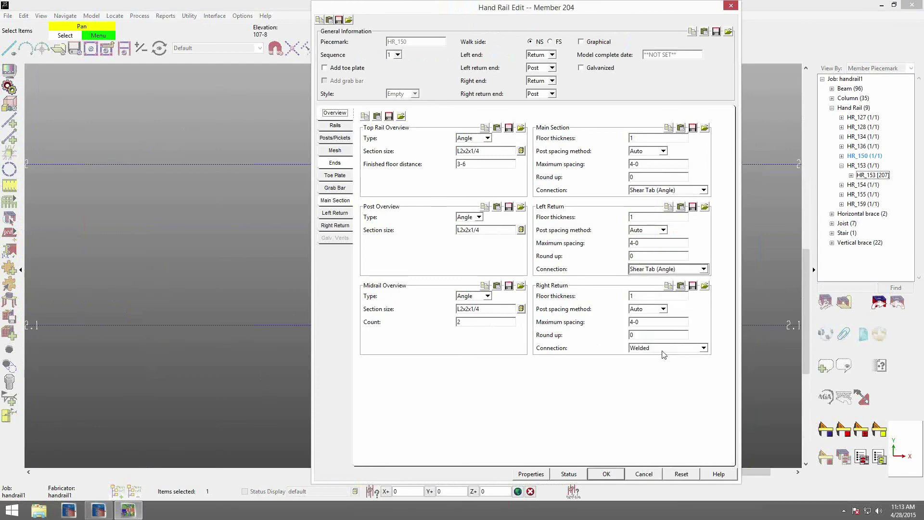
pyautogui.click(697, 349)
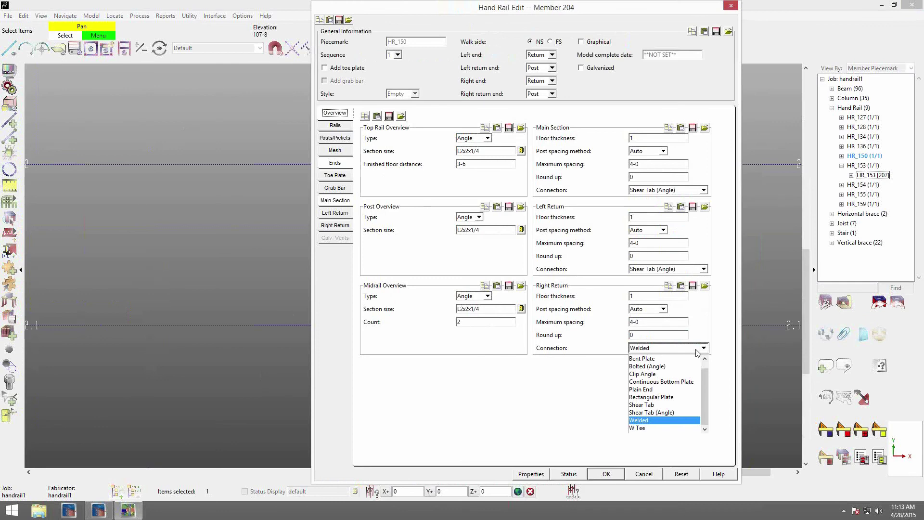
pyautogui.click(670, 413)
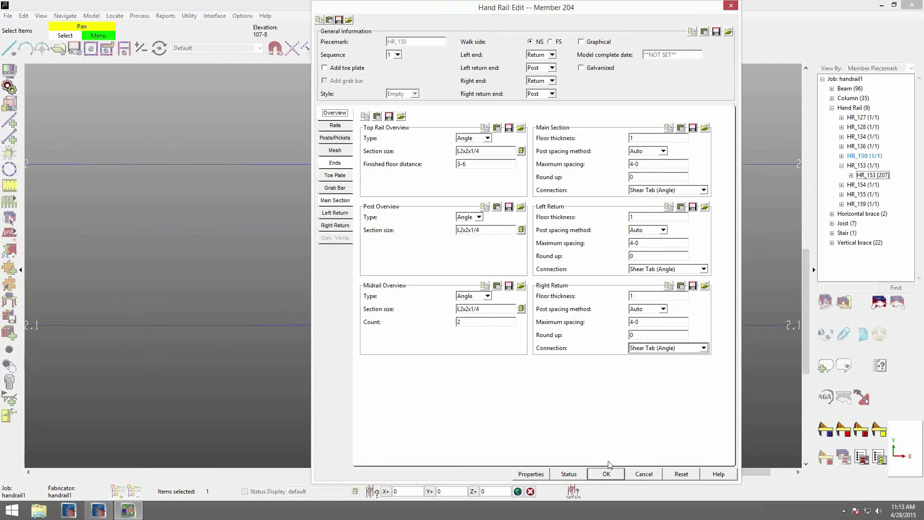
# - Check the main section's shear tab and intermediate post settings and the end conditions, and accept the handrail changes
pyautogui.click(338, 201)
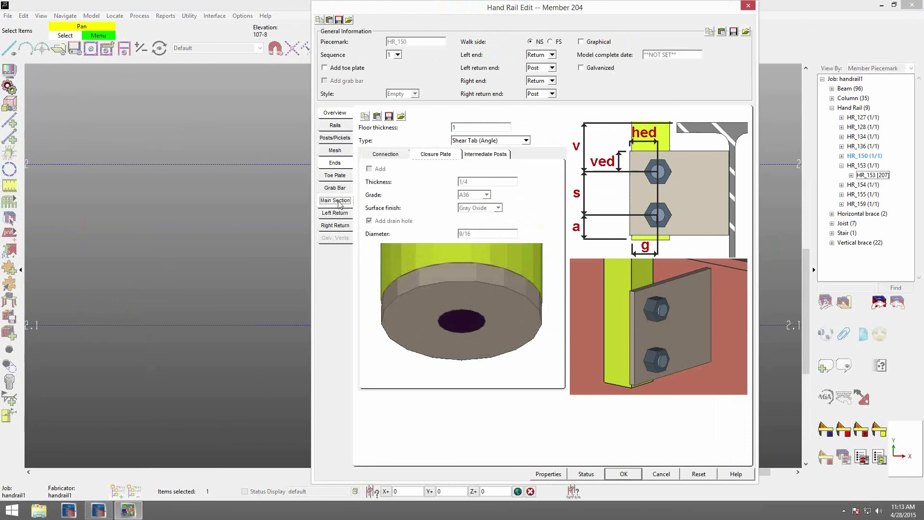
pyautogui.click(386, 155)
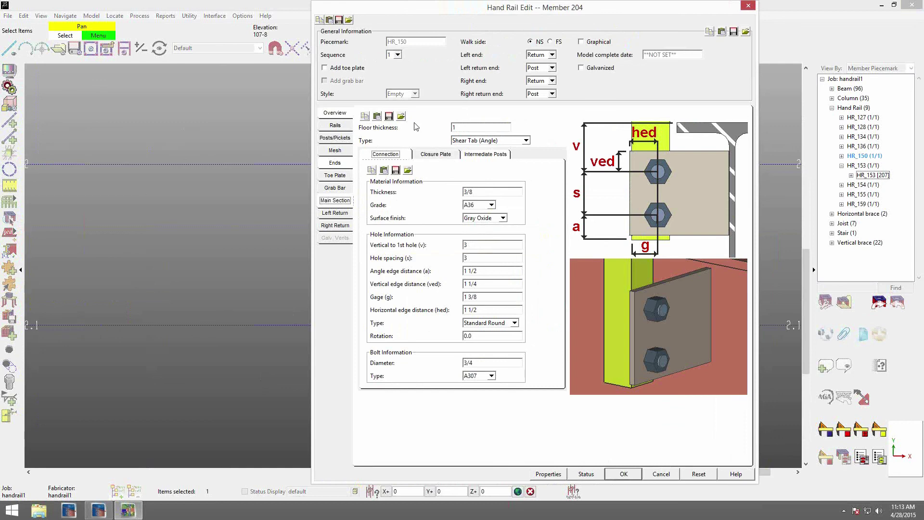
pyautogui.click(498, 159)
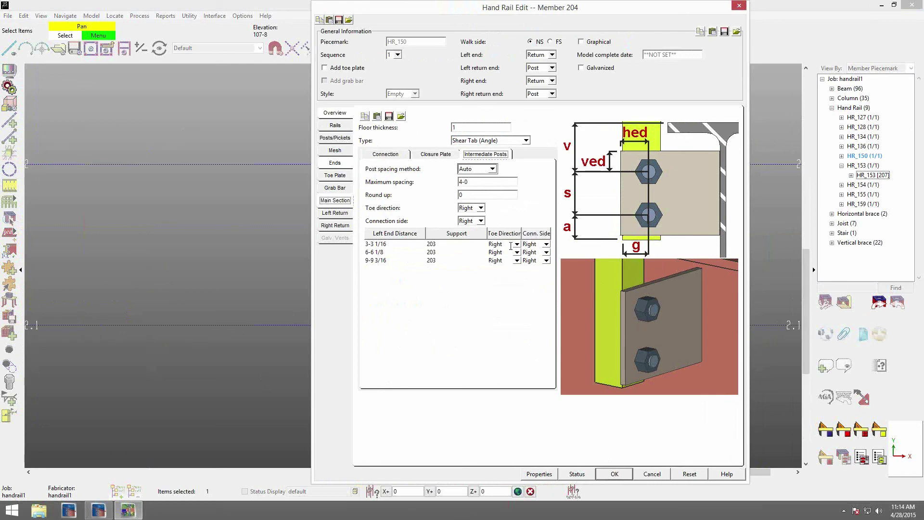
pyautogui.click(329, 164)
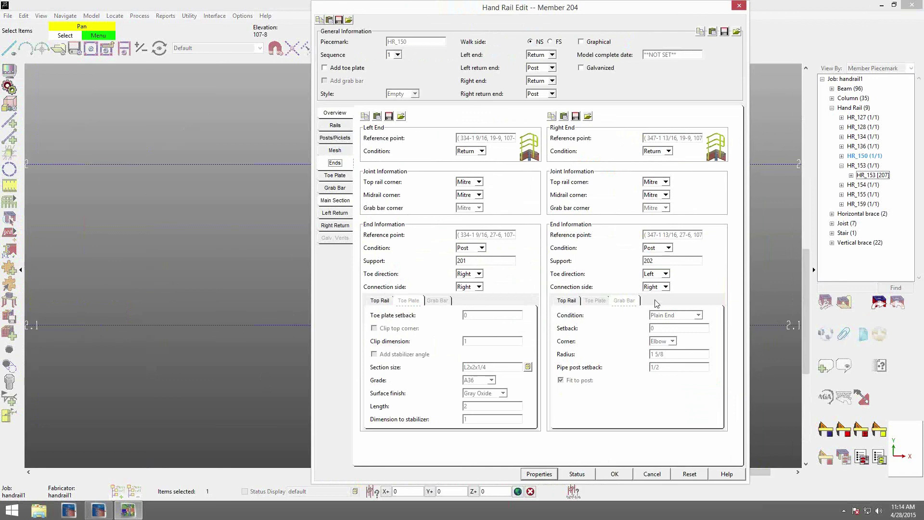
pyautogui.click(614, 474)
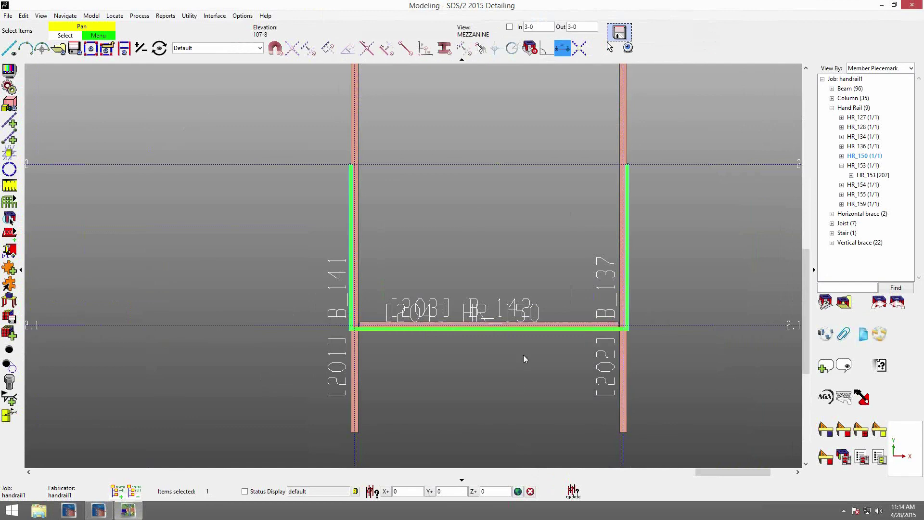
# - Examine HR_150's angle posts and shear tab connections along the main section and returns in an isometric view
pyautogui.hotkey('ctrl', 'i')
pyautogui.moveTo(534, 457); pyautogui.dragTo(492, 340, button='middle')
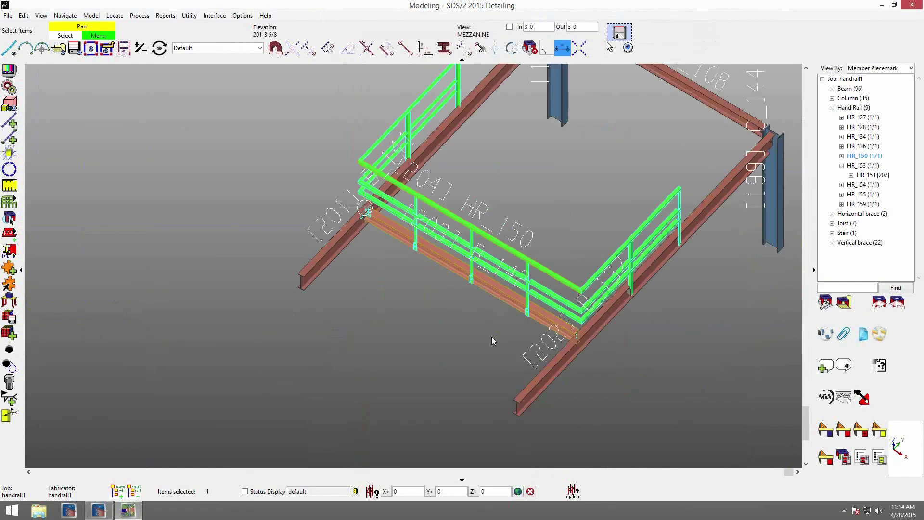
pyautogui.scroll(4, 490, 281)
pyautogui.click(490, 281)
pyautogui.scroll(1, 492, 284)
pyautogui.moveTo(518, 285); pyautogui.dragTo(618, 267, button='middle')
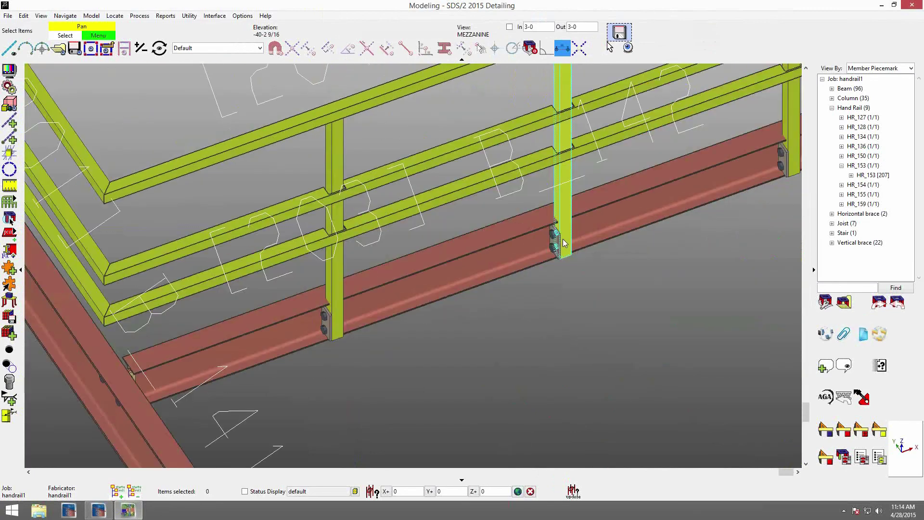
pyautogui.scroll(-4, 443, 272)
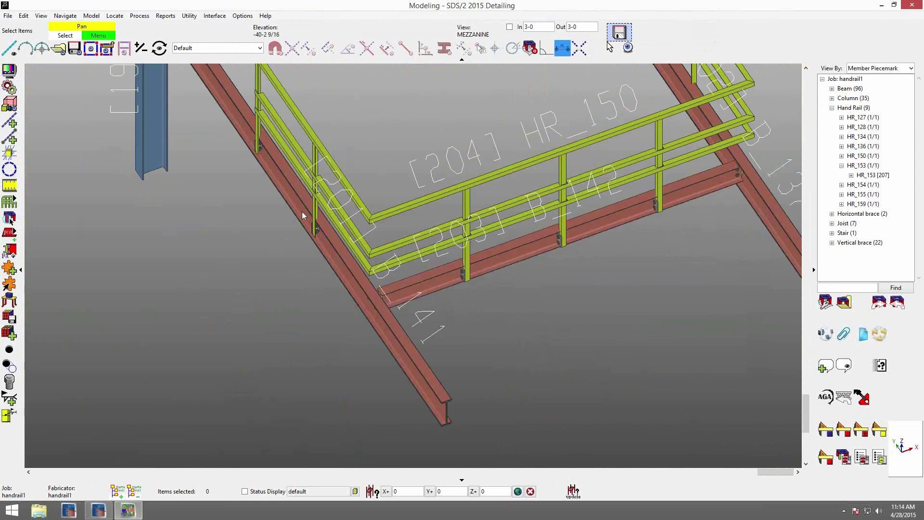
pyautogui.scroll(-2, 302, 212)
pyautogui.keyDown('shift'); pyautogui.moveTo(414, 206); pyautogui.dragTo(464, 61, button='middle'); pyautogui.keyUp('shift')
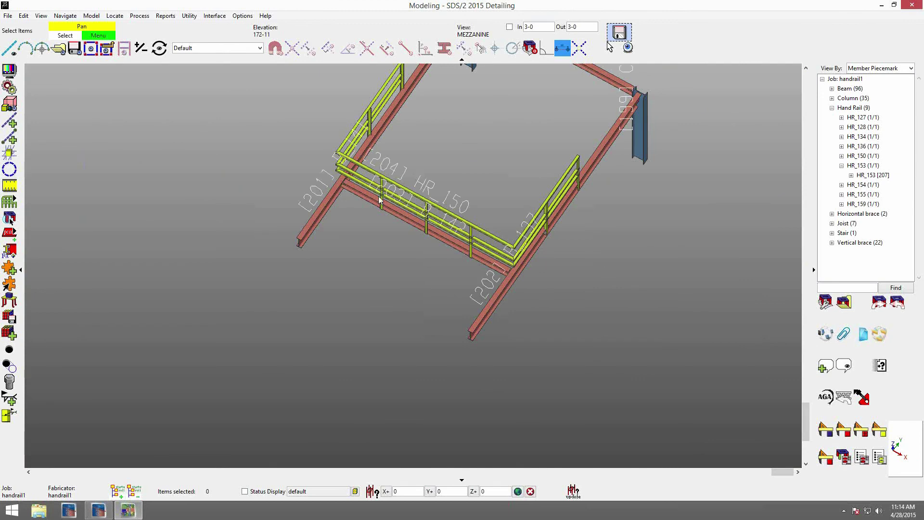
# - Open handrail HR_159 for editing and set its top rail, post and midrail types to Angle
pyautogui.moveTo(315, 229); pyautogui.dragTo(477, 279, button='middle')
pyautogui.scroll(-3, 477, 280)
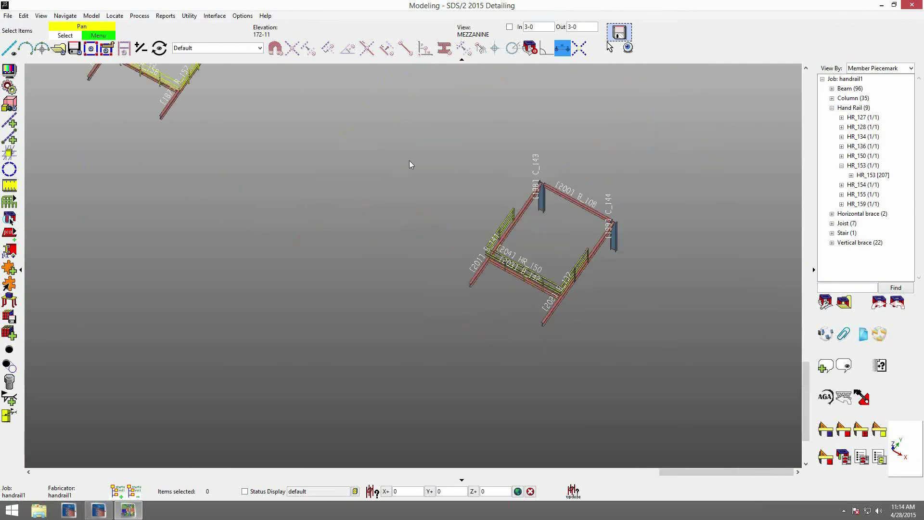
pyautogui.moveTo(409, 161); pyautogui.dragTo(446, 206, button='middle')
pyautogui.scroll(6, 448, 207)
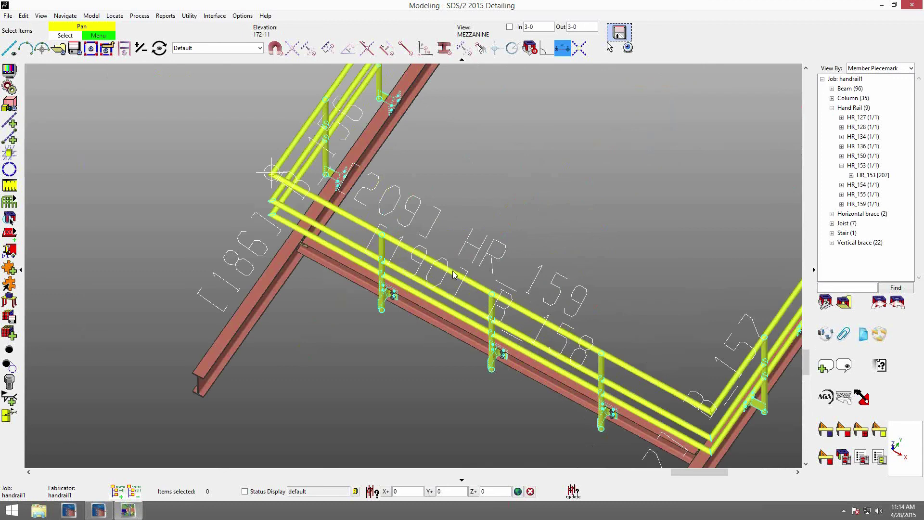
pyautogui.doubleClick(452, 275)
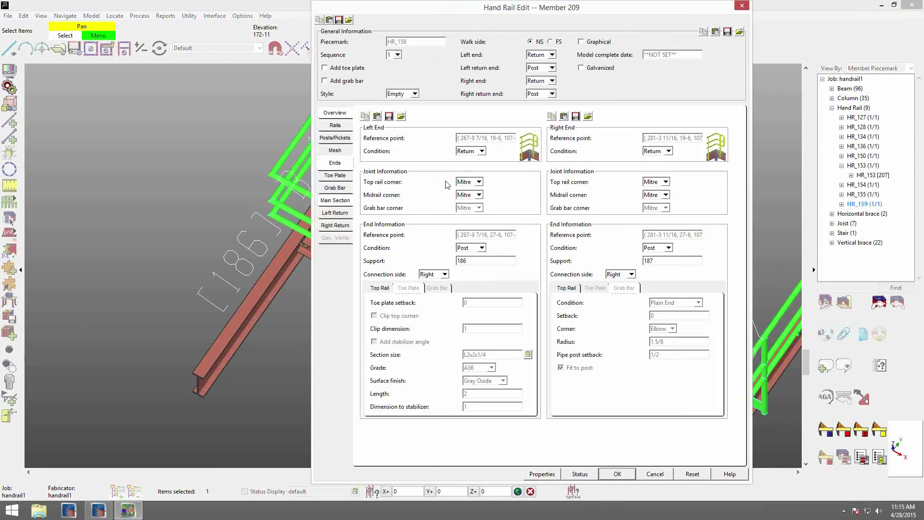
pyautogui.click(337, 114)
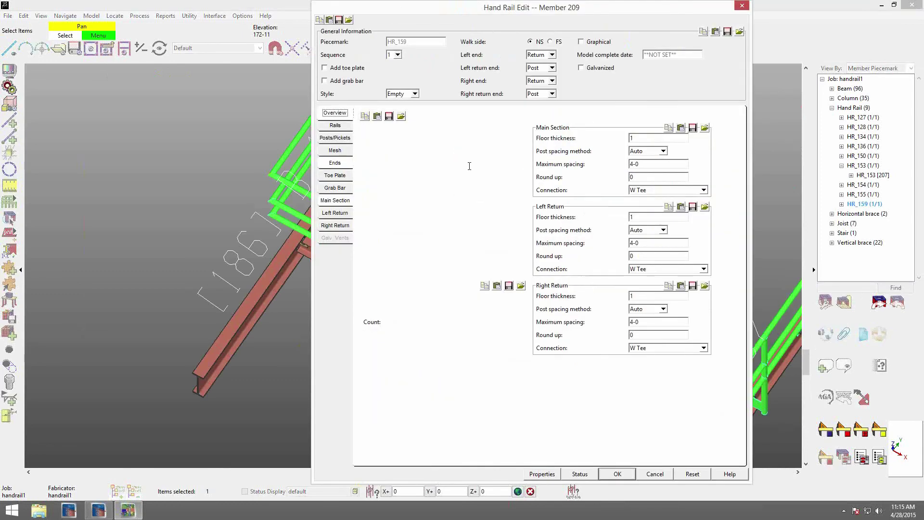
pyautogui.click(484, 138)
pyautogui.click(464, 147)
pyautogui.click(475, 217)
pyautogui.click(465, 227)
pyautogui.click(480, 296)
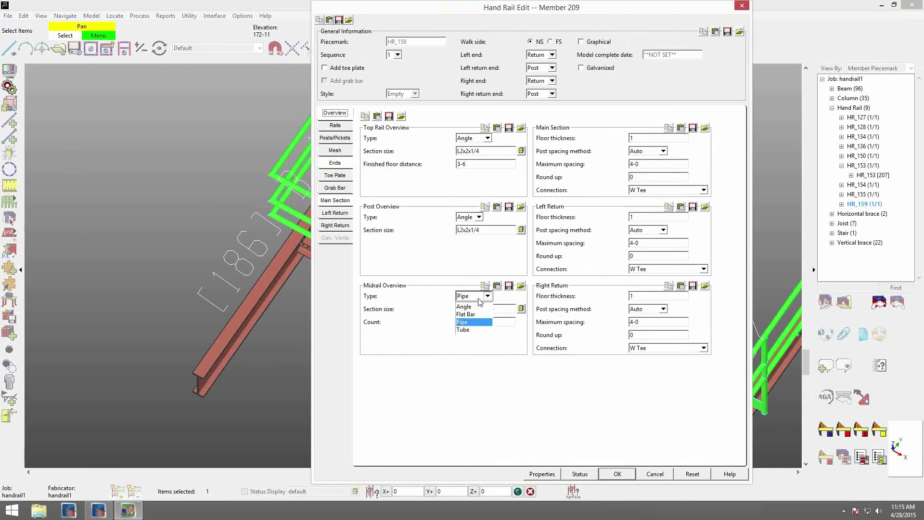
pyautogui.click(464, 307)
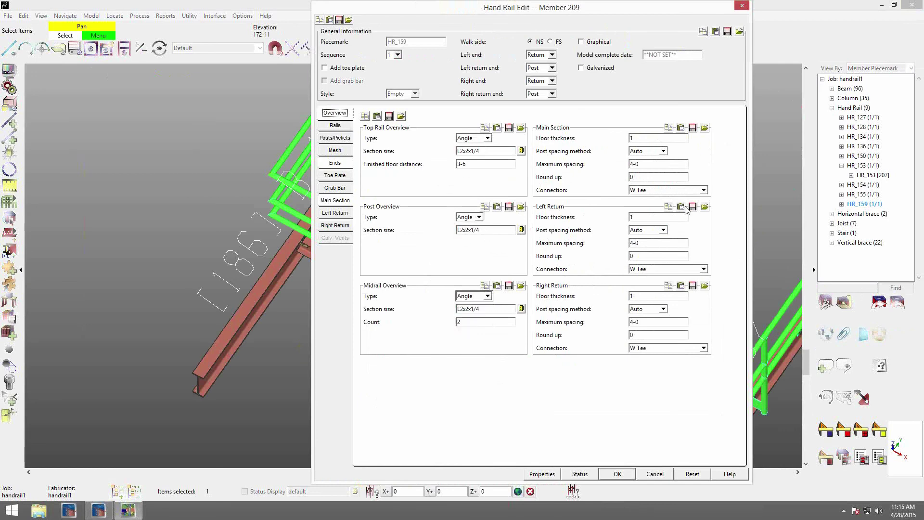
# - Set HR_159's main section, left return and right return connections to Shear Tab (Angle) and accept the changes
pyautogui.click(693, 190)
pyautogui.click(674, 254)
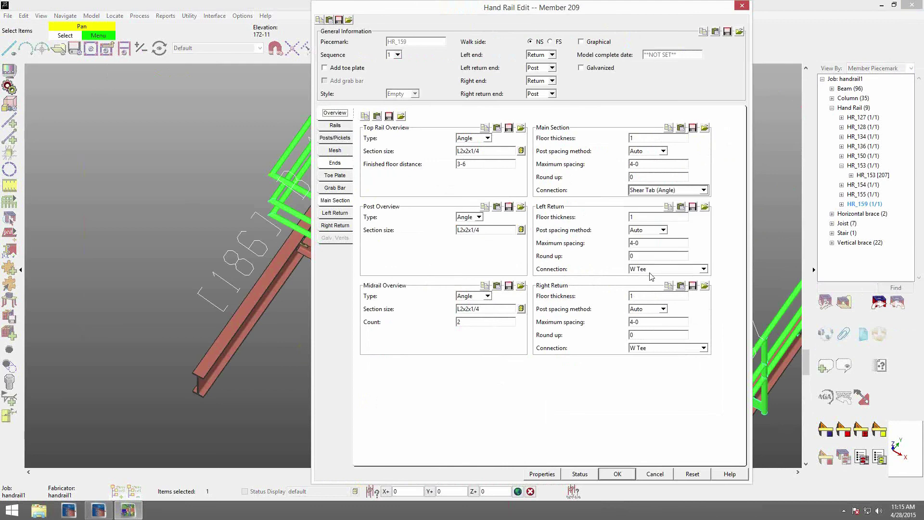
pyautogui.click(704, 269)
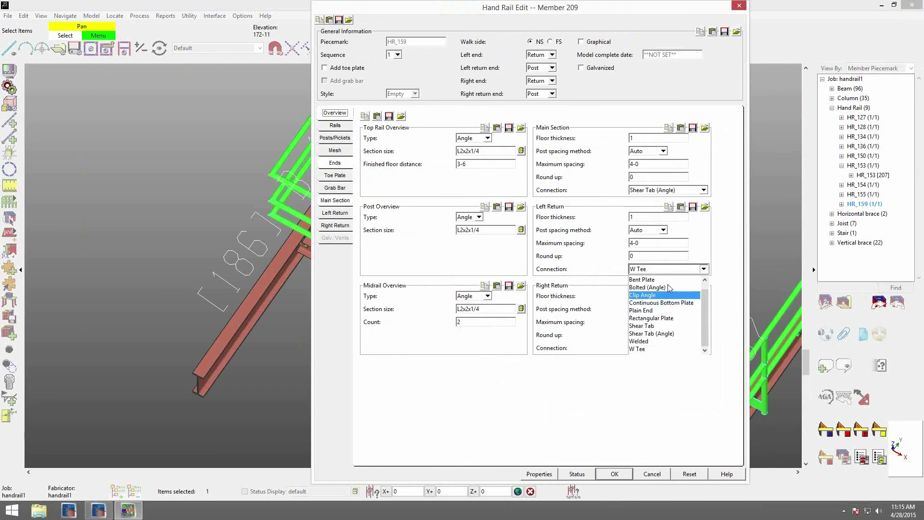
pyautogui.click(659, 333)
pyautogui.click(703, 348)
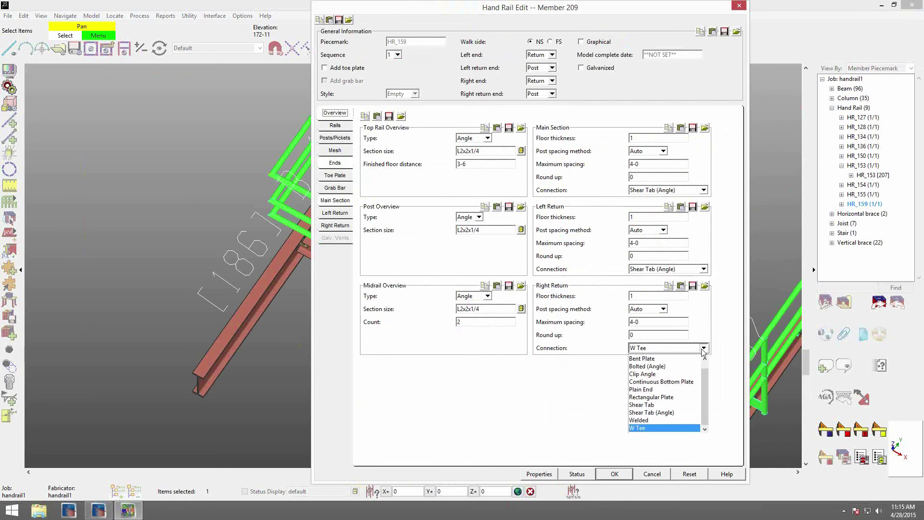
pyautogui.click(651, 413)
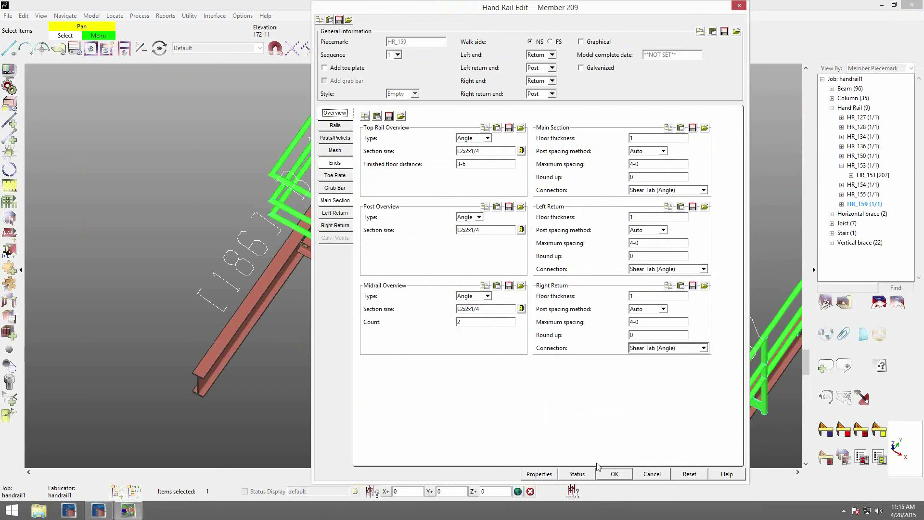
pyautogui.click(615, 475)
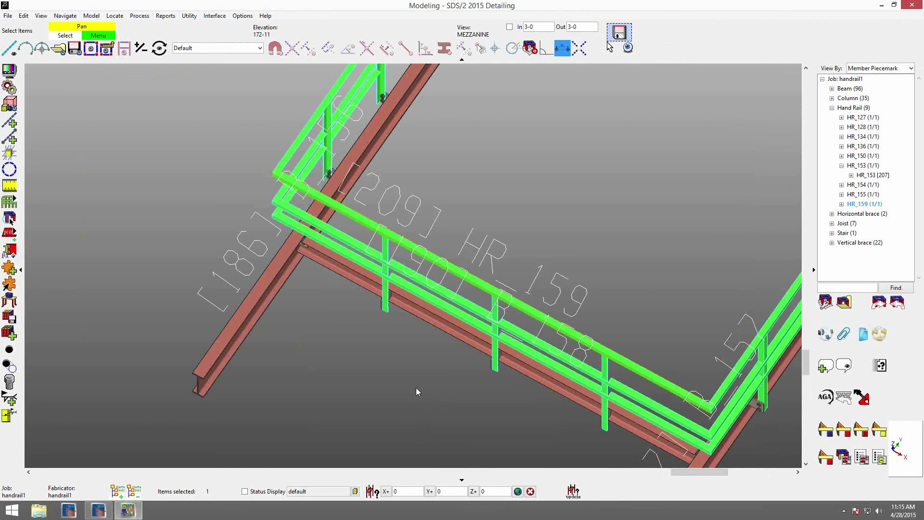
# - Inspect HR_159's angle posts and shear tab connections in 3D along the main section and the return
pyautogui.scroll(3, 383, 300)
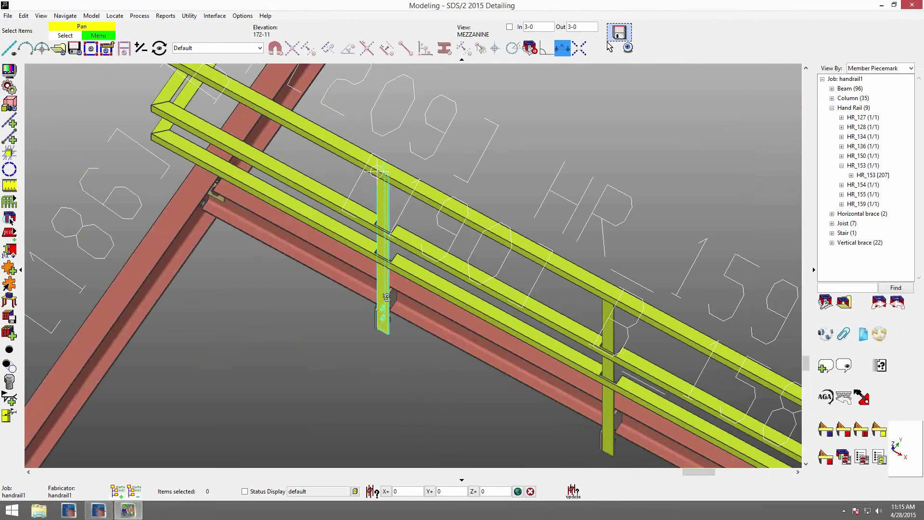
pyautogui.keyDown('shift'); pyautogui.moveTo(387, 297); pyautogui.dragTo(532, 279, button='middle'); pyautogui.keyUp('shift')
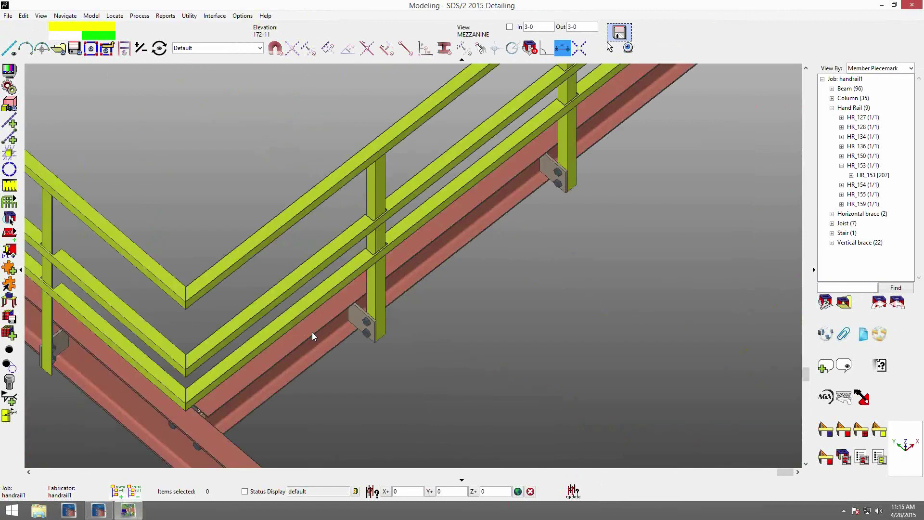
pyautogui.scroll(-2, 312, 332)
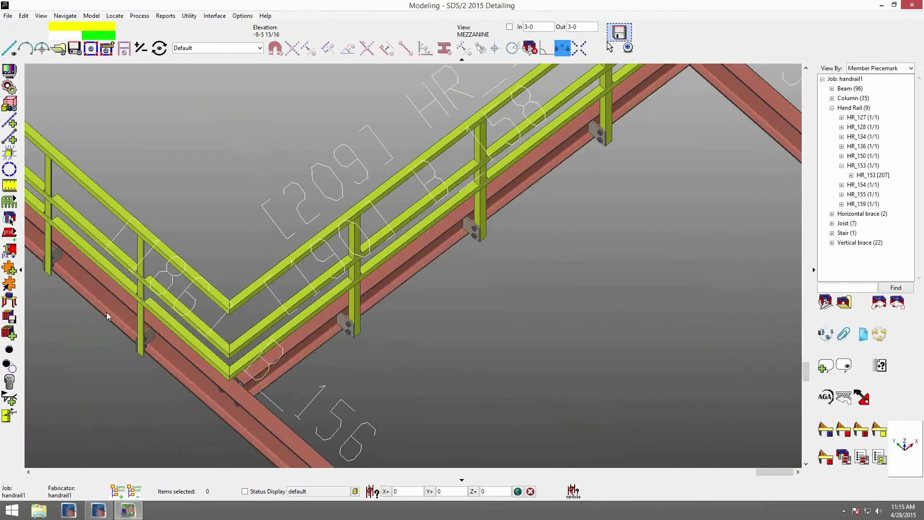
pyautogui.moveTo(107, 314); pyautogui.dragTo(186, 296, button='middle')
pyautogui.scroll(1, 128, 240)
pyautogui.scroll(3, 129, 240)
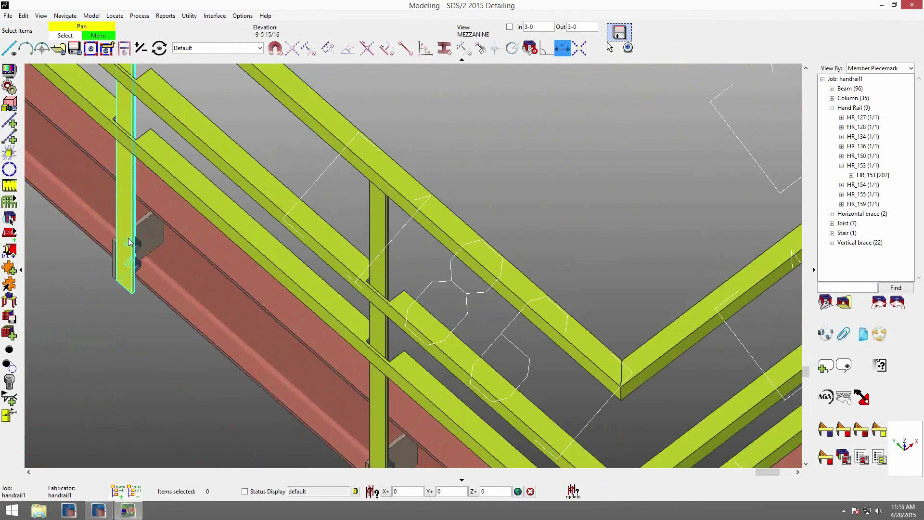
pyautogui.scroll(-8, 510, 324)
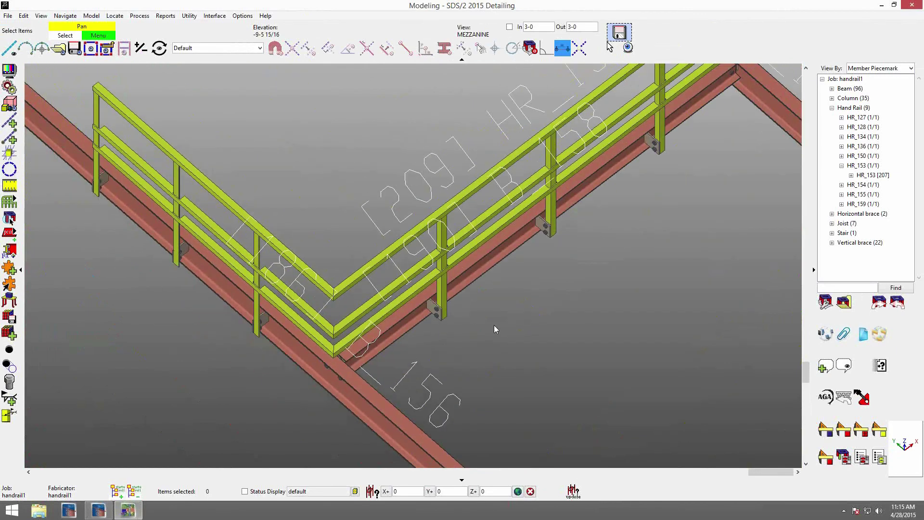
# - Return to the mezzanine plan view at elevation 107-5 1/2 with depth limits of 10-0 in and 3 out, and bring handrail HR_155 into view
pyautogui.moveTo(525, 305); pyautogui.dragTo(502, 304, button='middle')
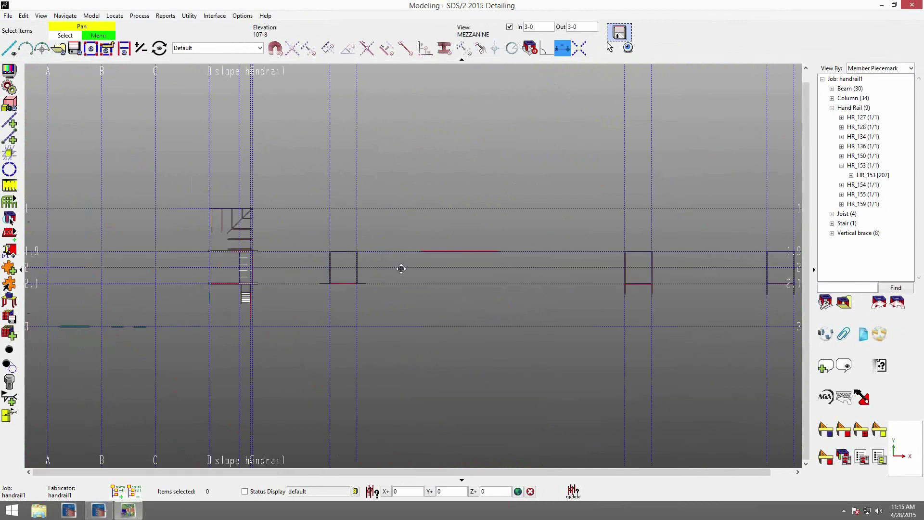
pyautogui.scroll(5, 372, 248)
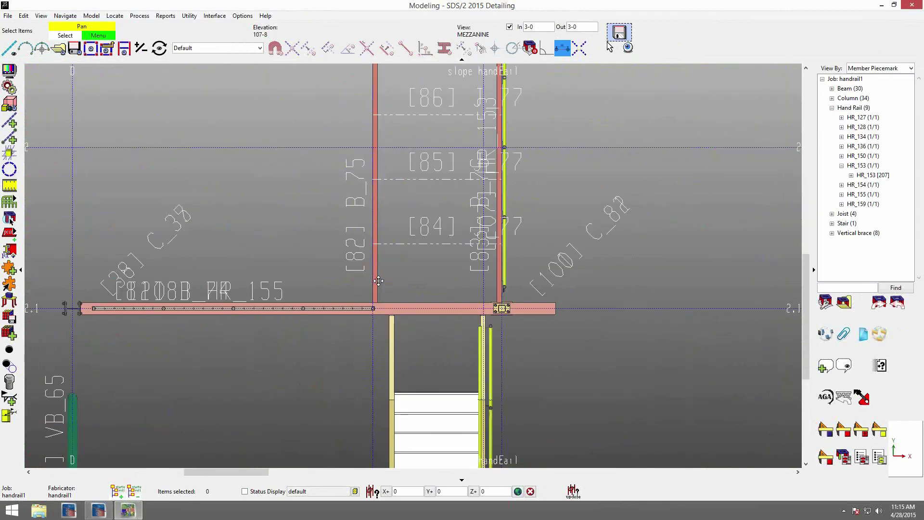
pyautogui.scroll(1, 380, 334)
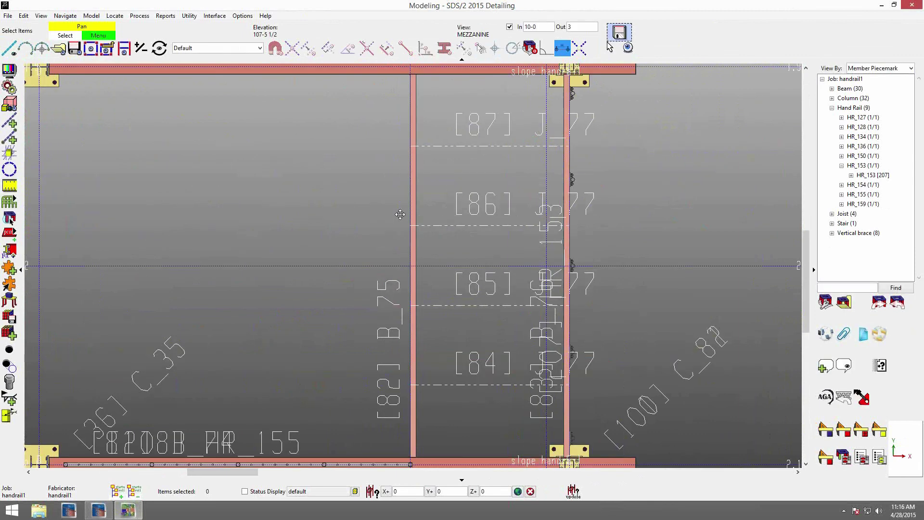
pyautogui.moveTo(116, 402); pyautogui.dragTo(100, 315, button='middle')
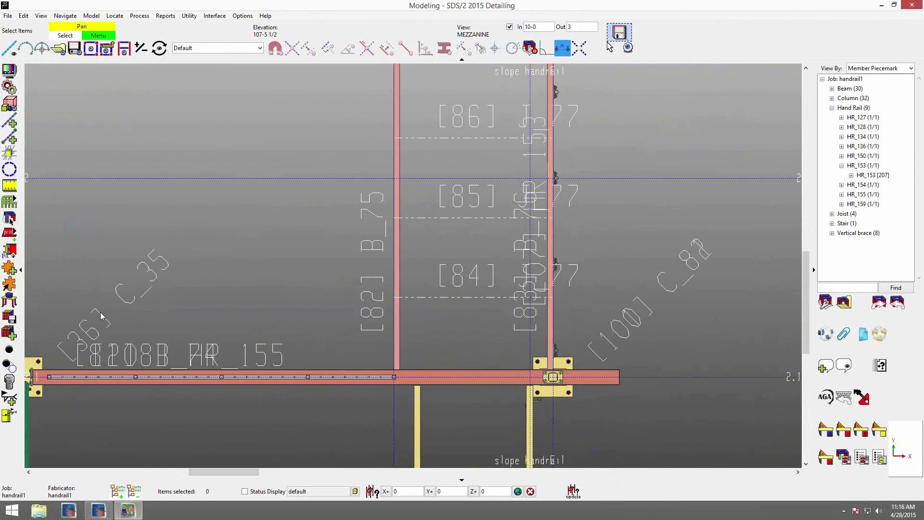
# - Start a new handrail and locate its left end where beam B_75 meets grid line 2.1, offset 12 in Y
pyautogui.click(9, 202)
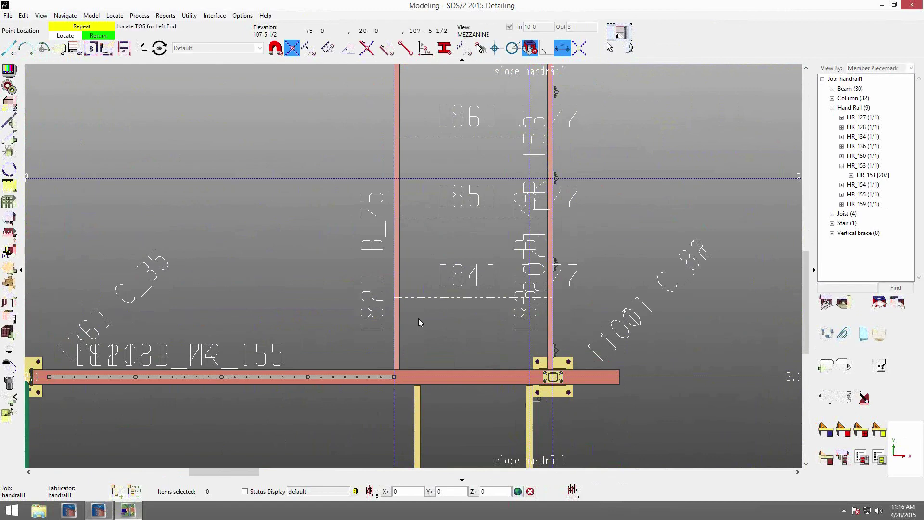
pyautogui.click(401, 492)
pyautogui.write('12')
pyautogui.press('Return')
pyautogui.click(465, 492)
pyautogui.write('12')
pyautogui.click(393, 378)
# - Locate the handrail's right end where beam B_75 meets grid line 1.9, offset -1-0 in Y, without adding a right return
pyautogui.click(453, 492)
pyautogui.write('-1-0')
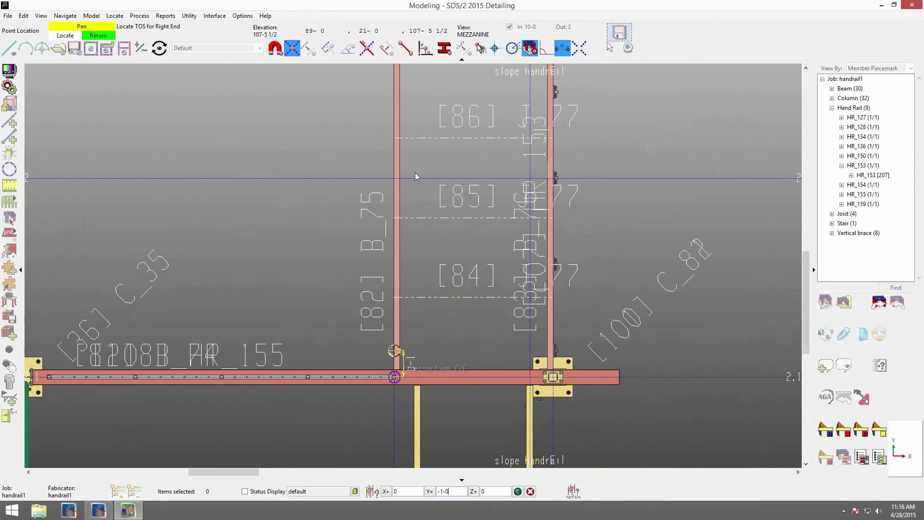
pyautogui.scroll(-5, 416, 176)
pyautogui.scroll(5, 406, 91)
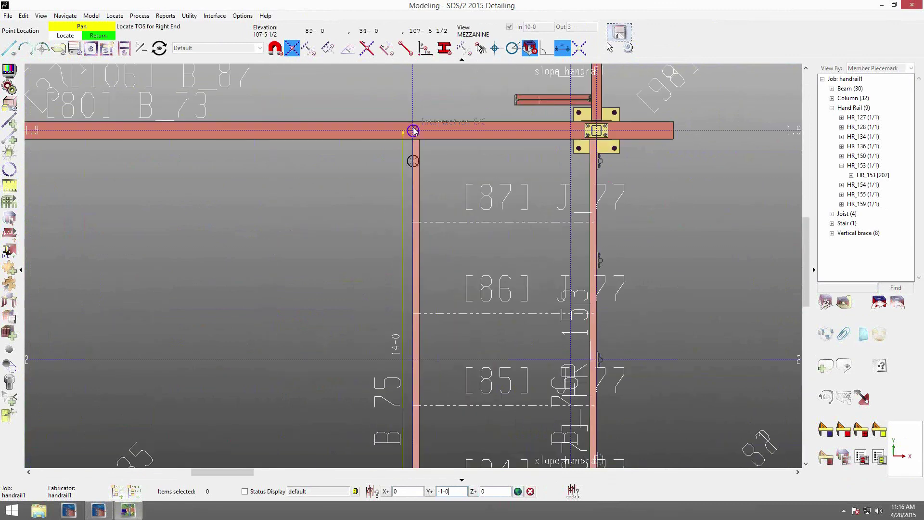
pyautogui.click(414, 130)
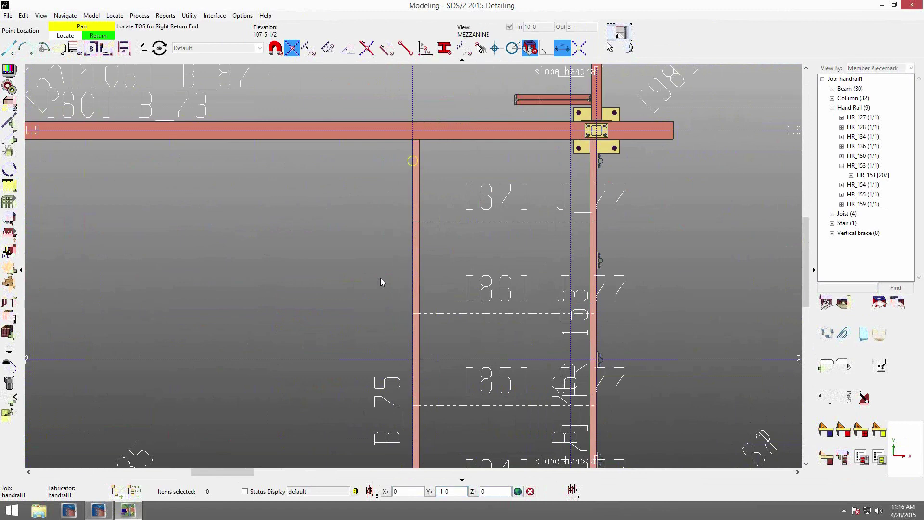
pyautogui.rightClick(380, 278)
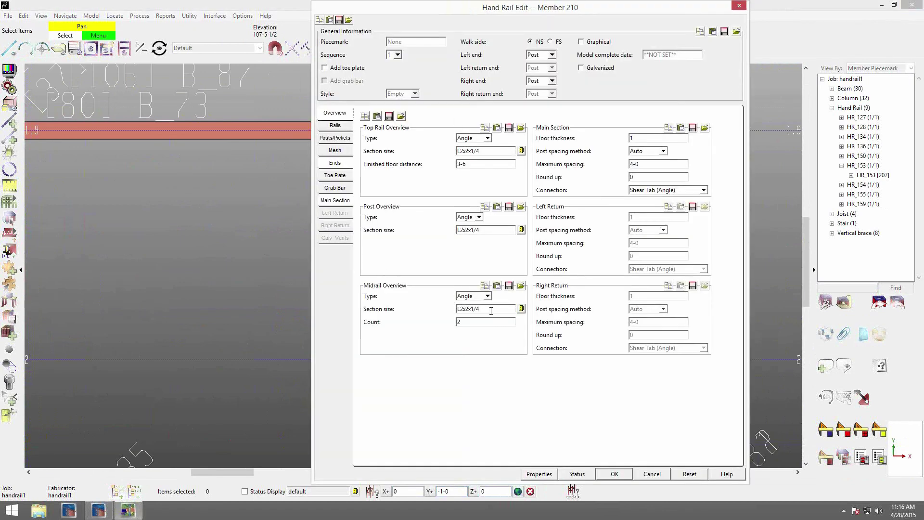
# - Set the new handrail's main section connection to Bolted (Angle) and its hole type to Standard Round
pyautogui.click(700, 192)
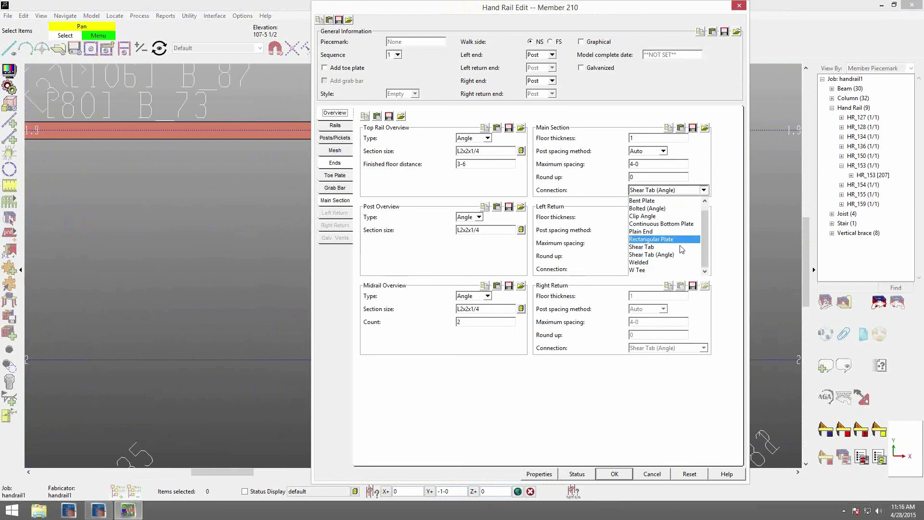
pyautogui.scroll(1, 681, 251)
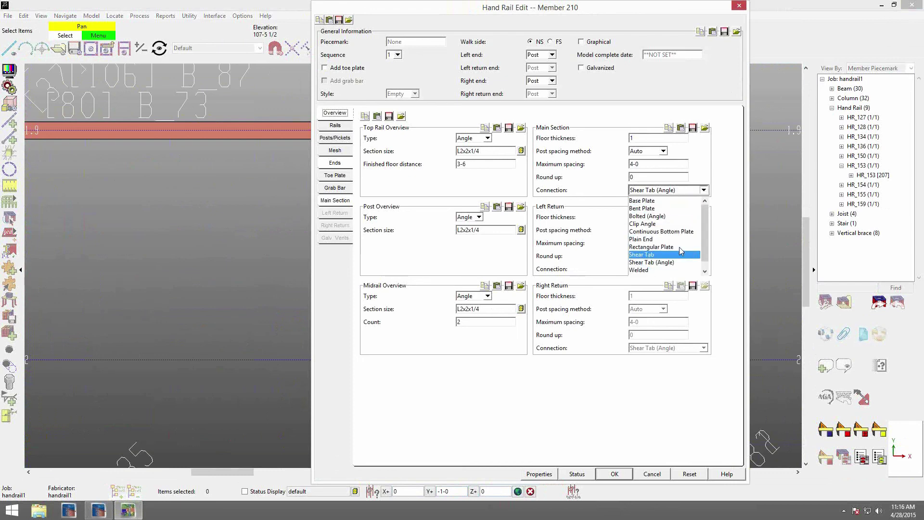
pyautogui.click(678, 216)
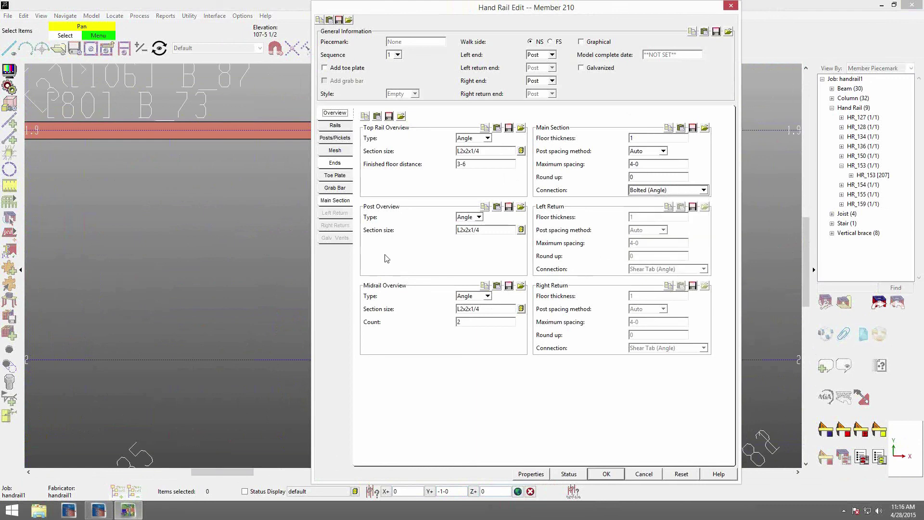
pyautogui.click(335, 200)
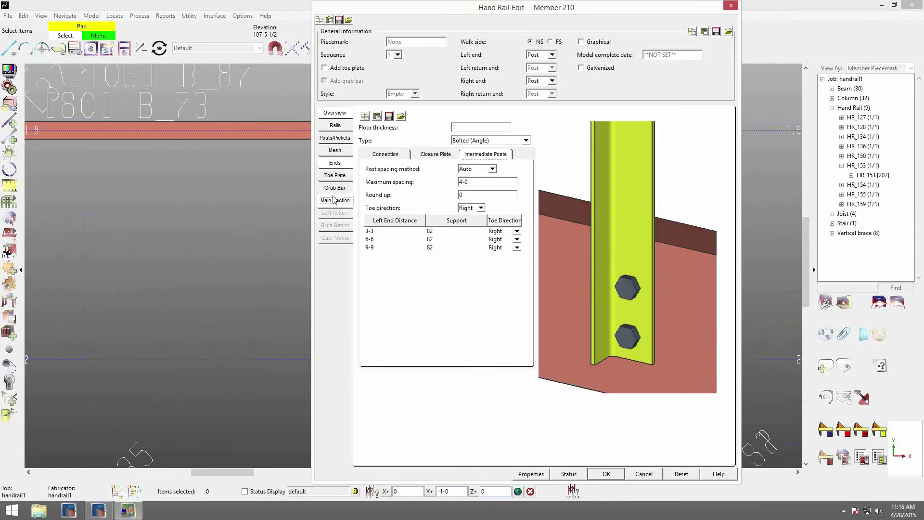
pyautogui.click(387, 154)
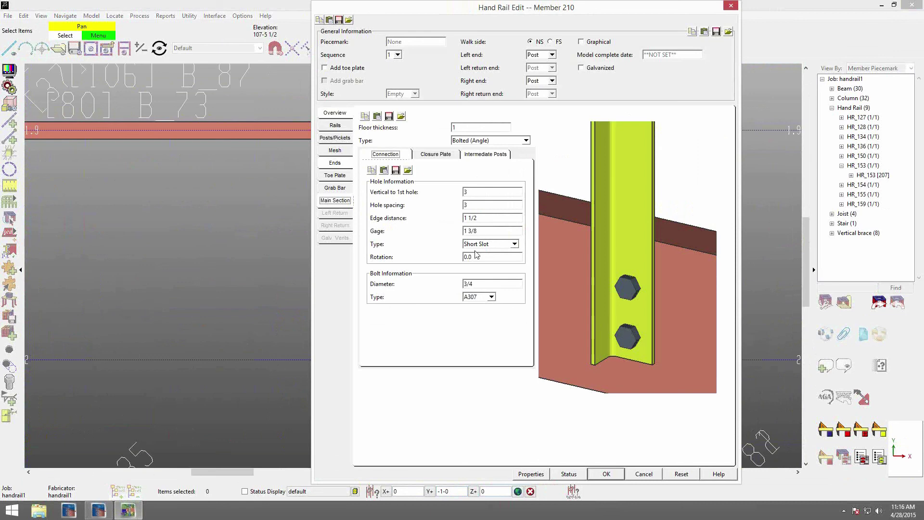
pyautogui.click(505, 244)
pyautogui.click(486, 253)
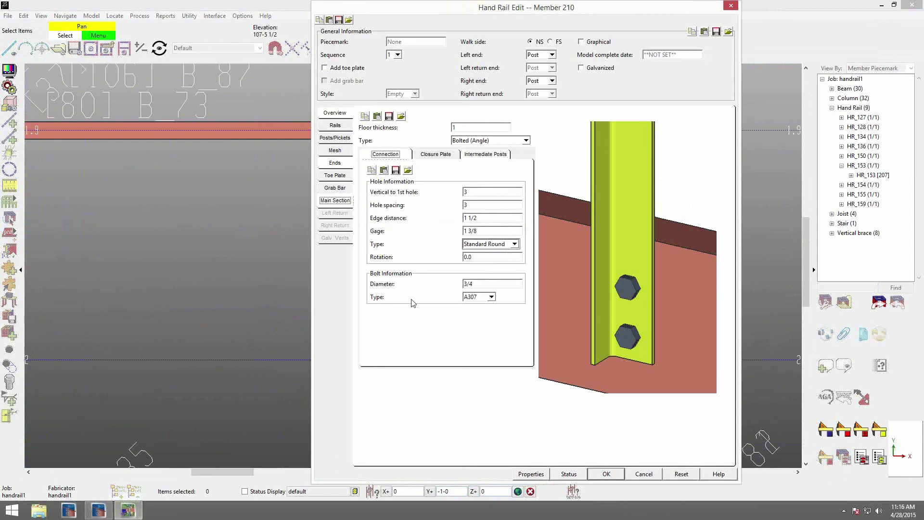
# - Review the intermediate post settings and end toe directions, accept the new handrail and end handrail placement
pyautogui.click(478, 155)
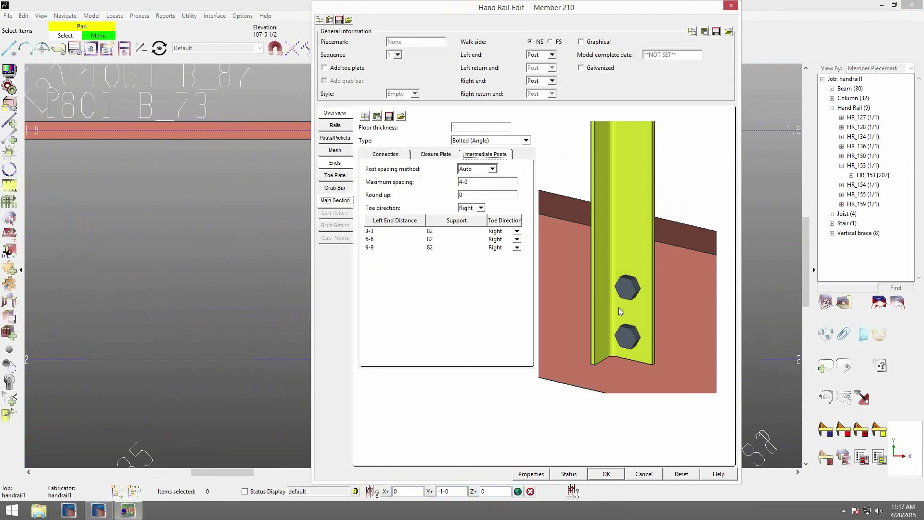
pyautogui.click(331, 164)
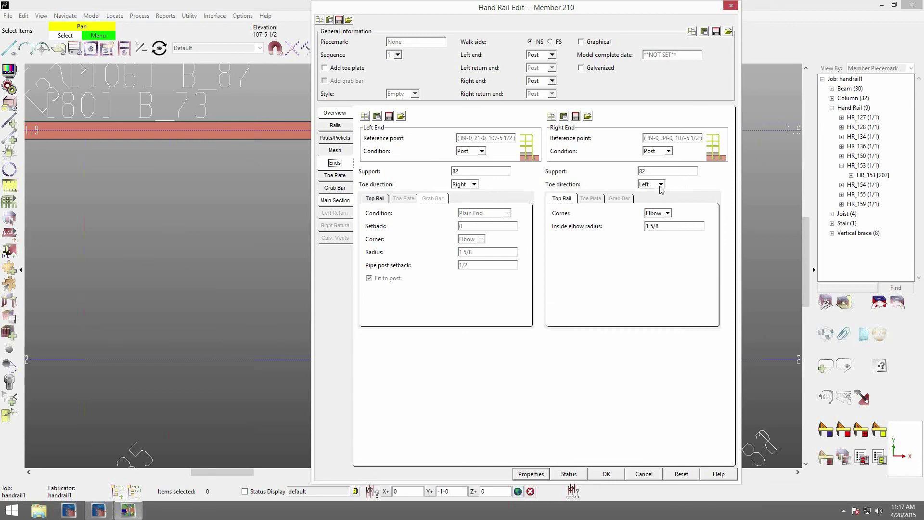
pyautogui.click(606, 474)
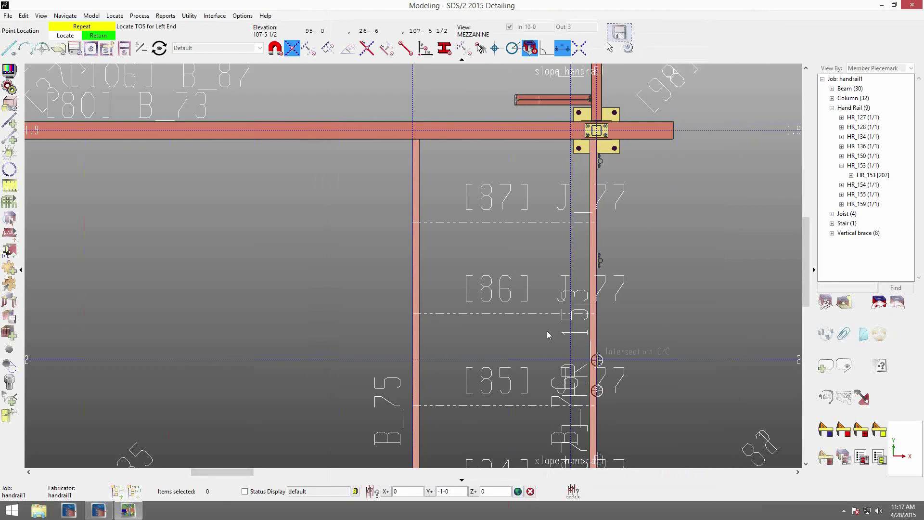
pyautogui.rightClick(476, 321)
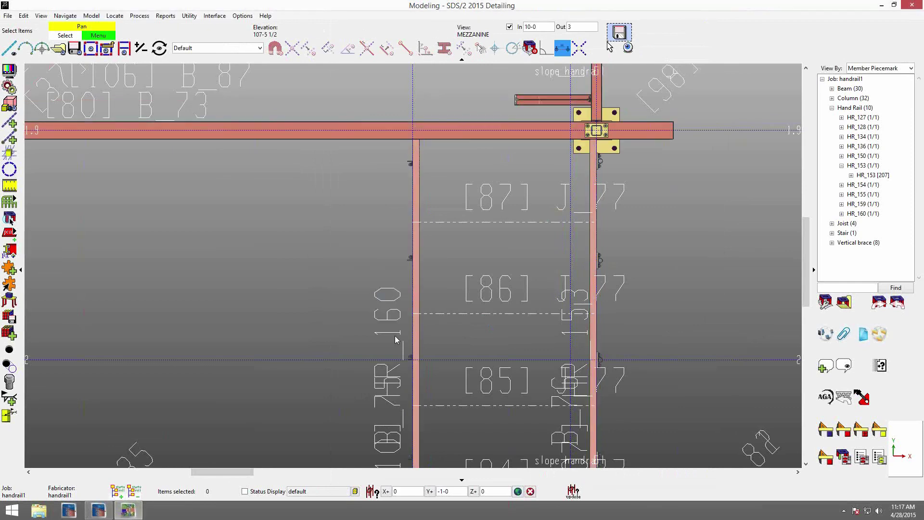
# - Inspect the bolted angle posts of handrail HR_160 along beam B_75 in 3D with the view depth limits turned off
pyautogui.keyDown('shift'); pyautogui.moveTo(395, 336); pyautogui.dragTo(446, 360, button='middle'); pyautogui.keyUp('shift')
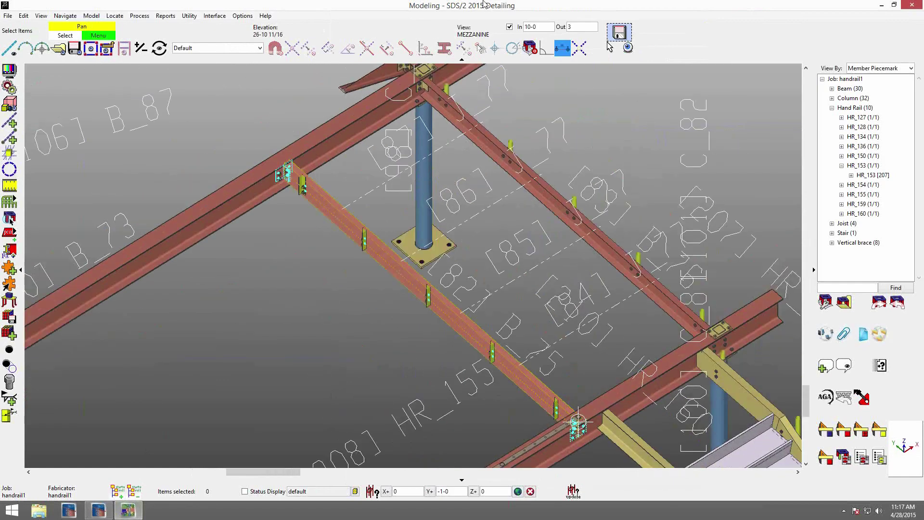
pyautogui.click(509, 27)
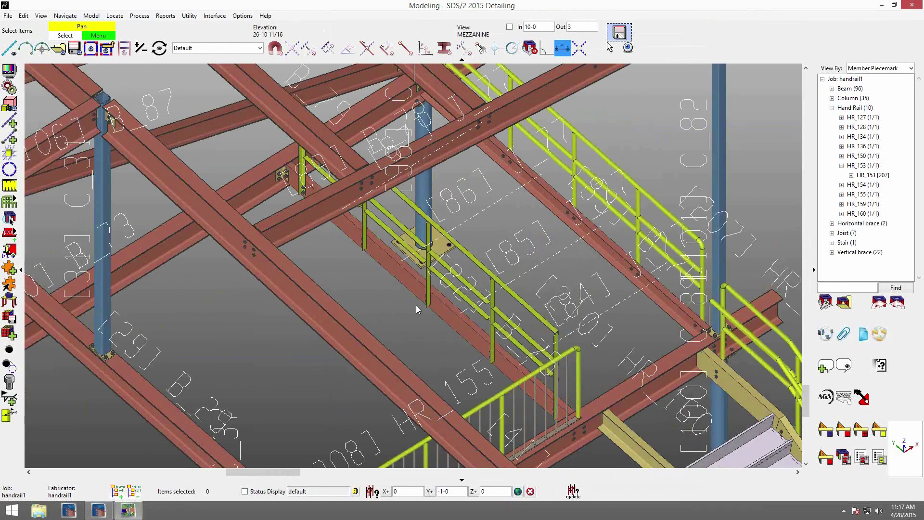
pyautogui.scroll(5, 417, 309)
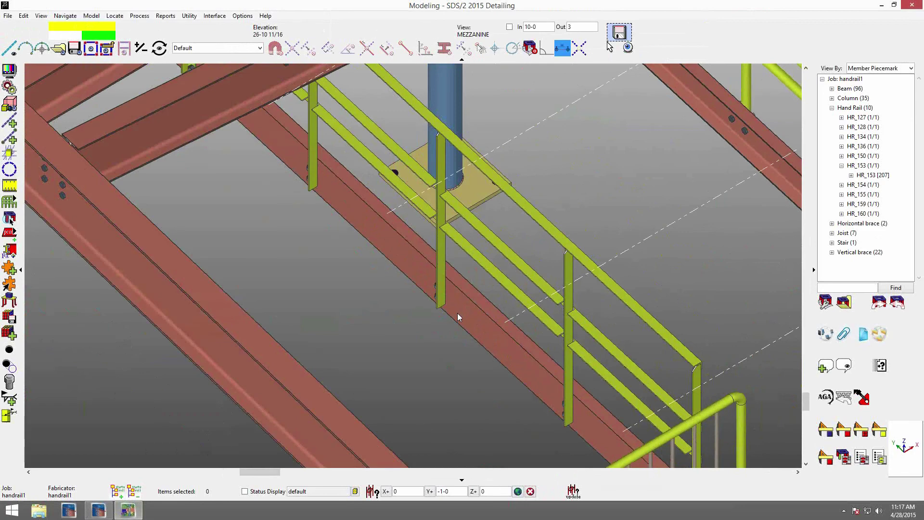
pyautogui.scroll(5, 459, 311)
pyautogui.moveTo(461, 303); pyautogui.dragTo(456, 274, button='middle')
pyautogui.scroll(-5, 455, 272)
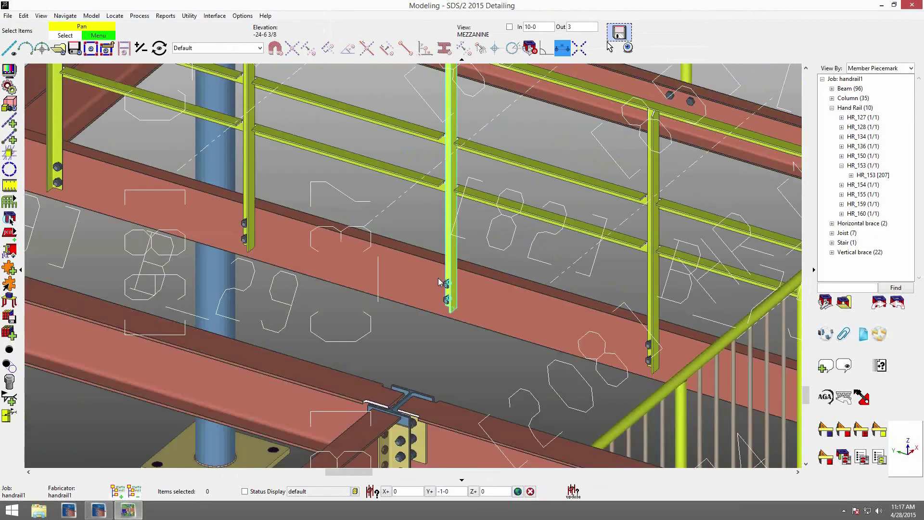
pyautogui.scroll(5, 442, 291)
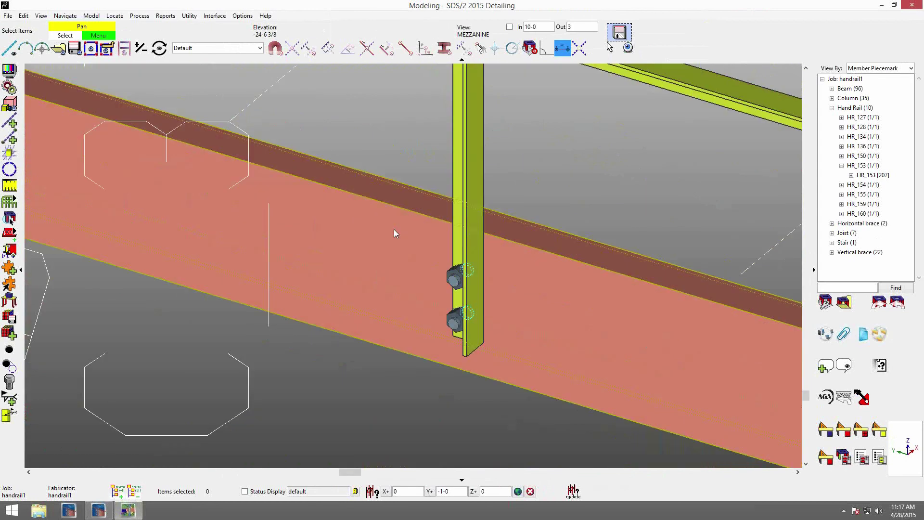